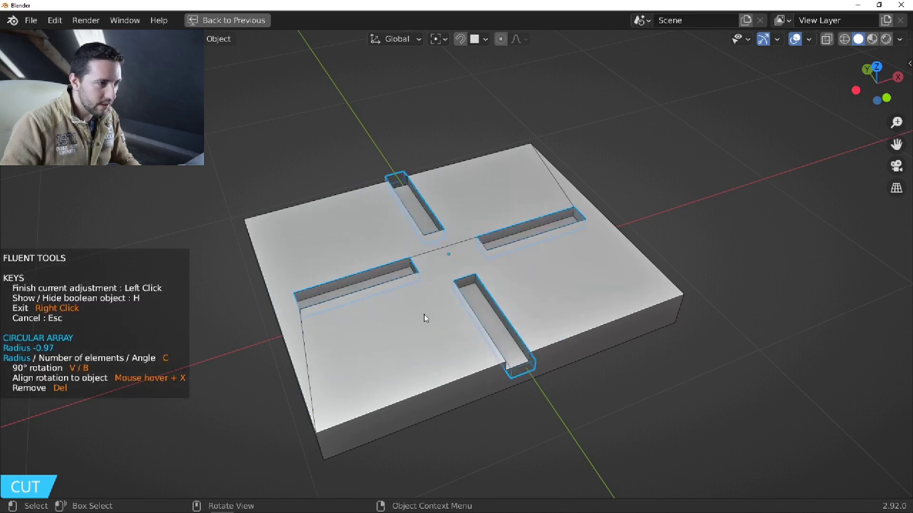
Spread the plate's circular array of slots over a half circle with 7 elements and a wider radius, and finish the cut.
{"action": "key", "text": "c"}
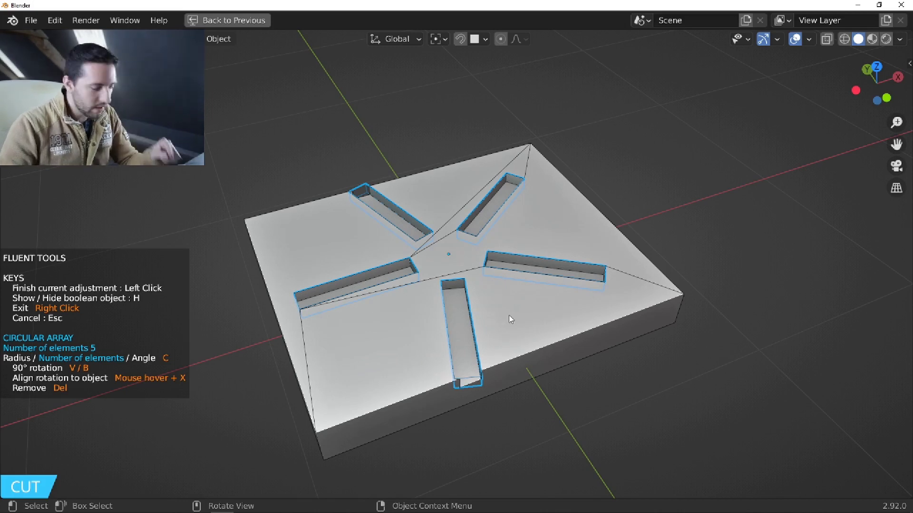
{"action": "key", "text": "c"}
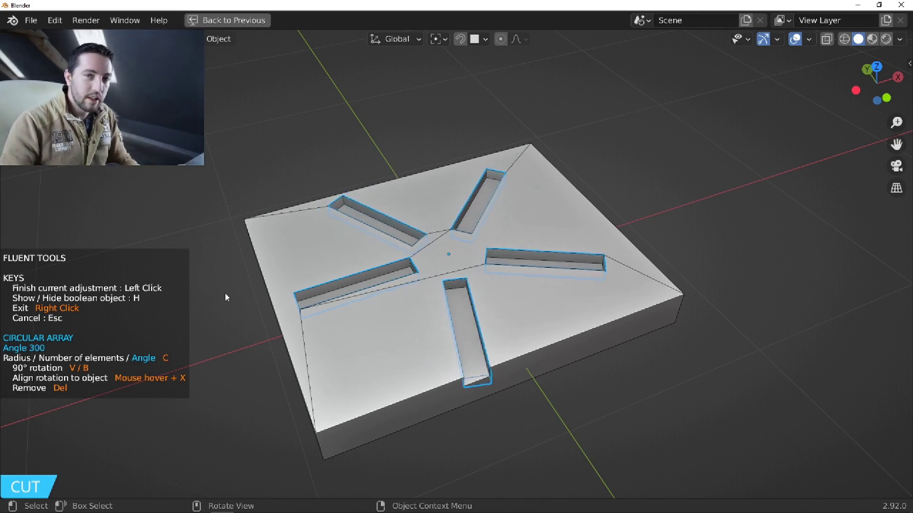
{"action": "key", "text": "ctrl"}
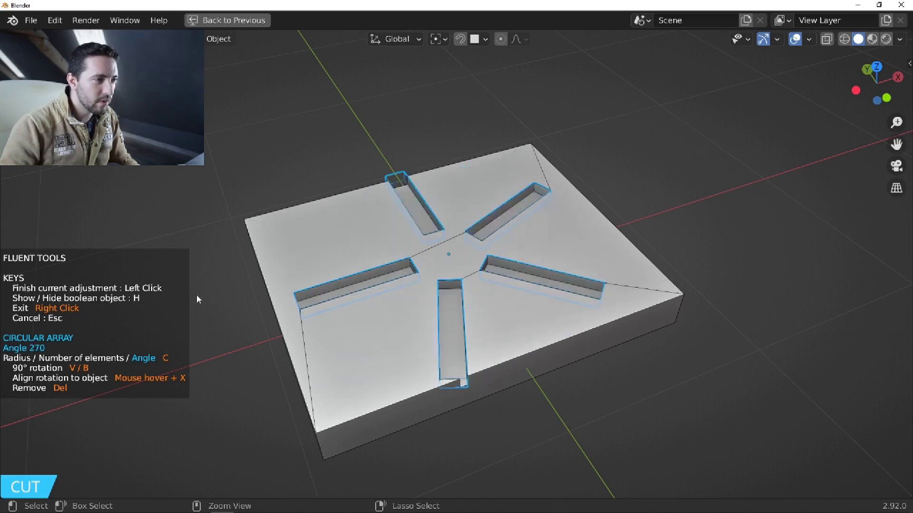
{"action": "key", "text": "c"}
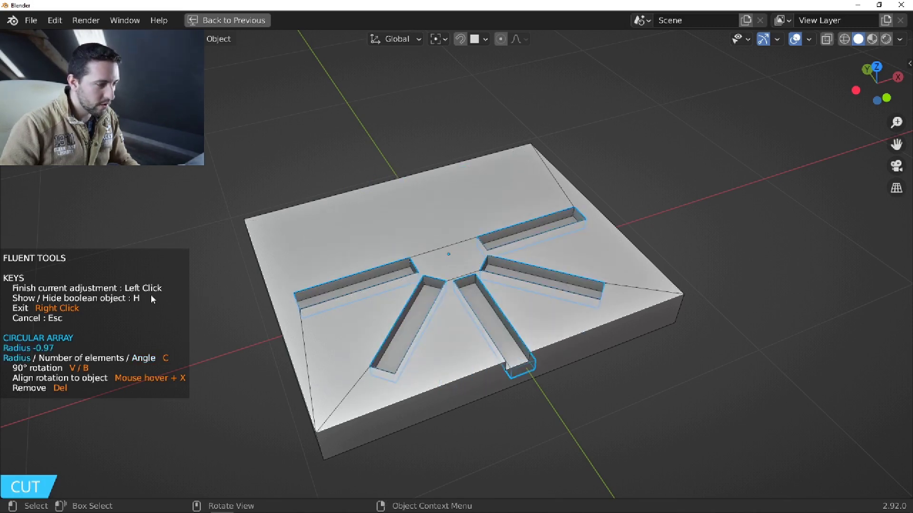
{"action": "key", "text": "c"}
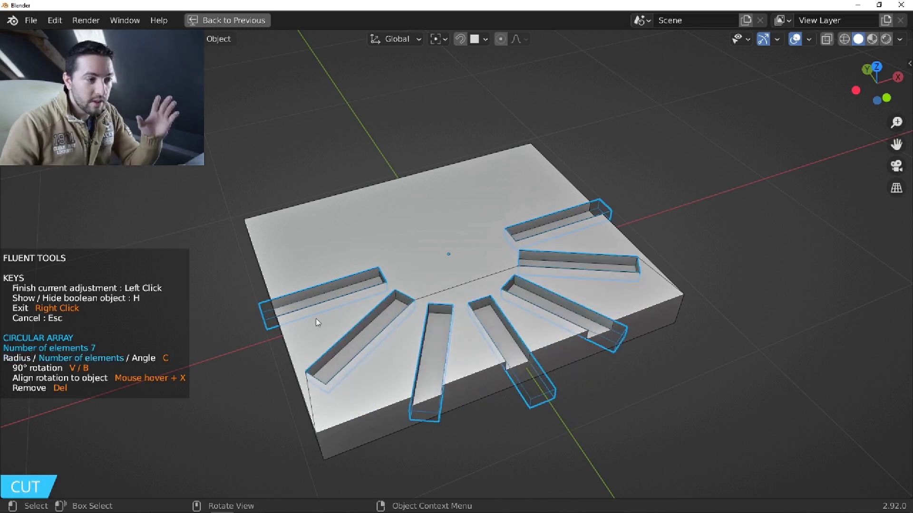
{"action": "left_click", "coordinate": [318, 323]}
{"action": "right_click", "coordinate": [442, 297]}
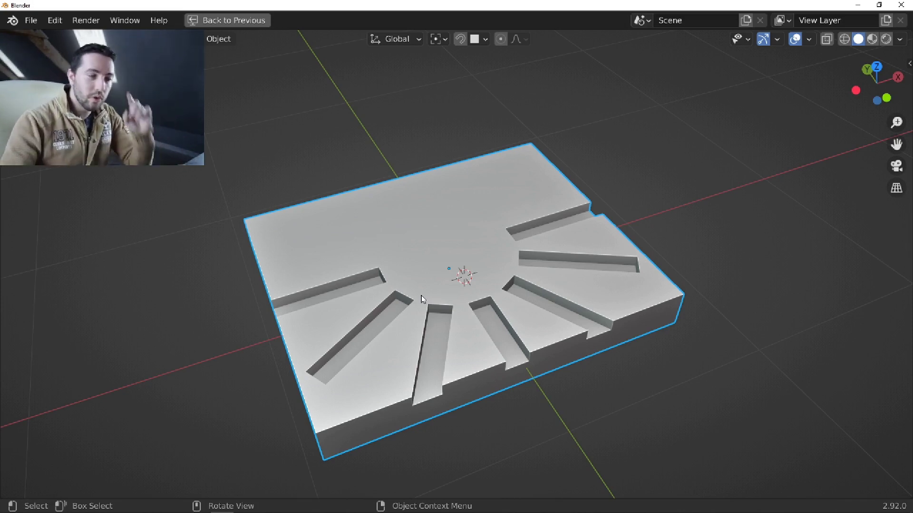
Delete the slotted plate and all its cutter objects from the scene.
{"action": "key", "text": "a"}
{"action": "key", "text": "Delete"}
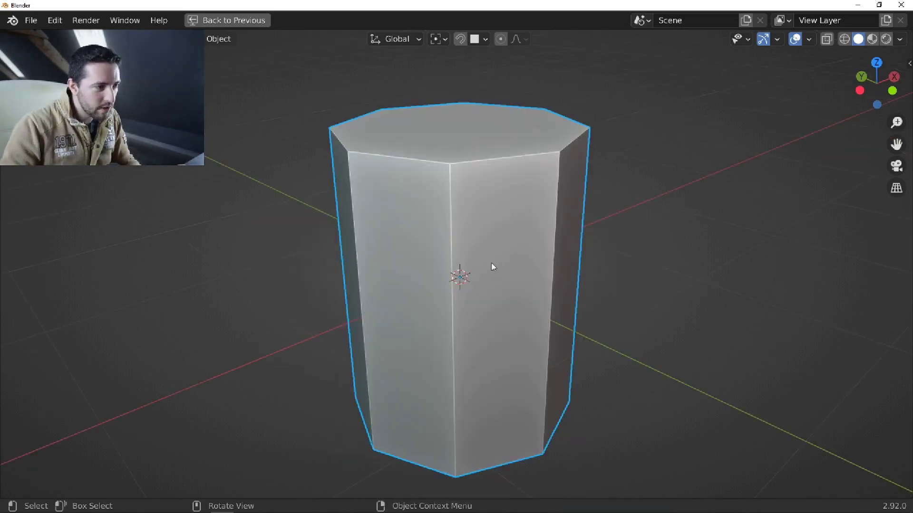
Cut a tall rectangular recess into one side face of the octagonal prism, aligning the rectangle to the face grid.
{"action": "key", "text": "f"}
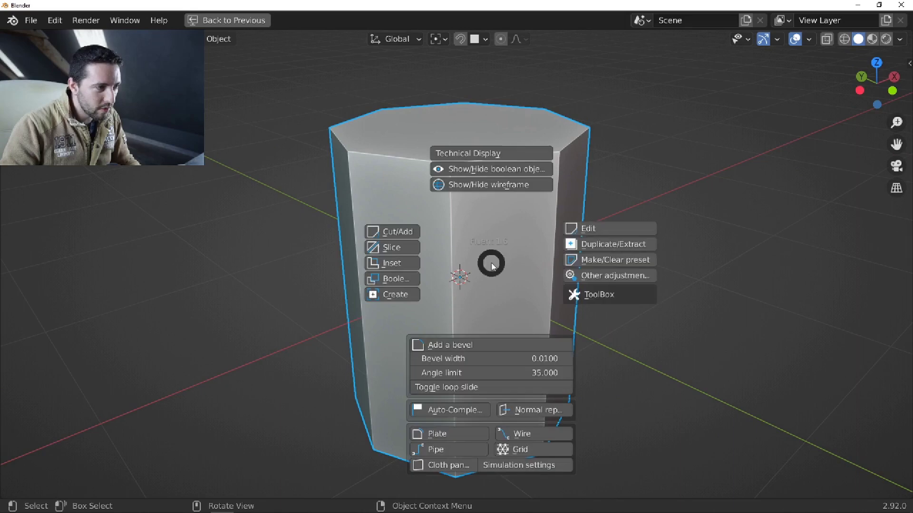
{"action": "left_click", "coordinate": [378, 232]}
{"action": "left_click", "coordinate": [496, 302]}
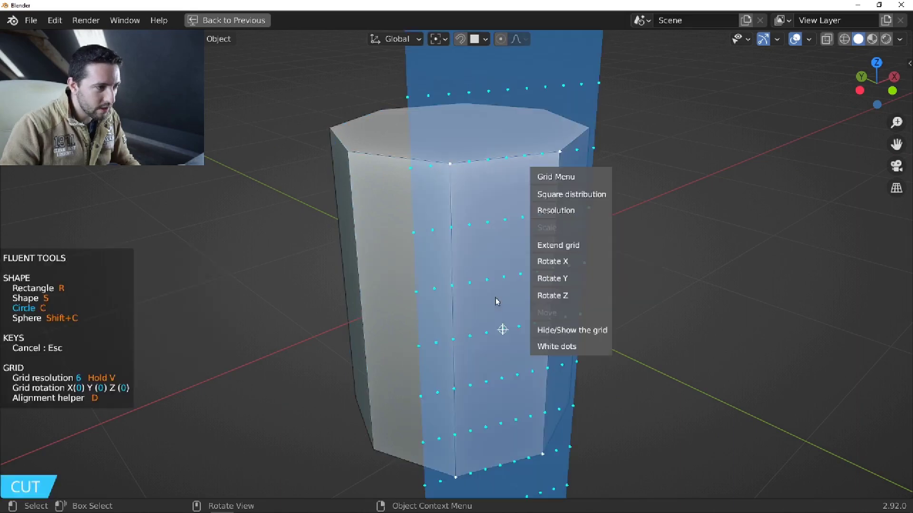
{"action": "key", "text": "r"}
{"action": "left_click", "coordinate": [502, 328]}
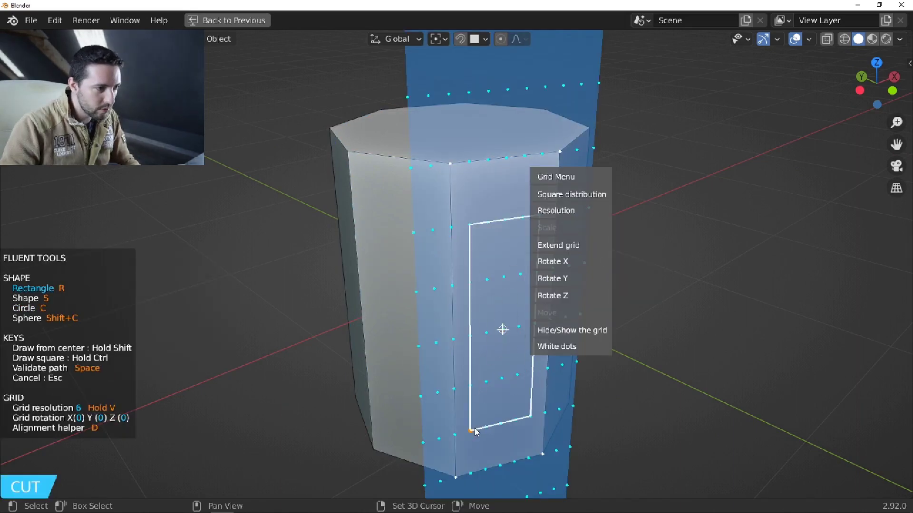
{"action": "left_click", "coordinate": [475, 432]}
{"action": "left_click", "coordinate": [459, 417]}
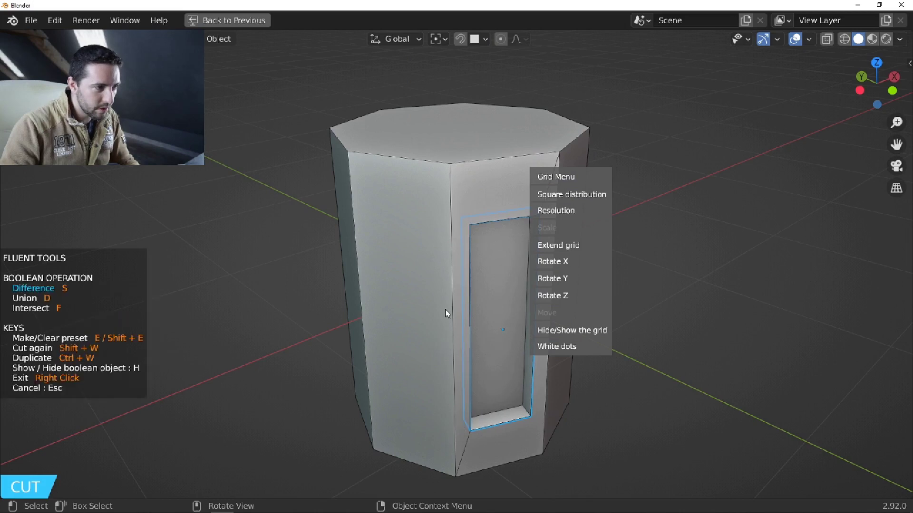
Add a circular array to the side recess, aligned to the prism's rotation, with 8 elements, one per face.
{"action": "key", "text": "s"}
{"action": "left_click", "coordinate": [361, 328]}
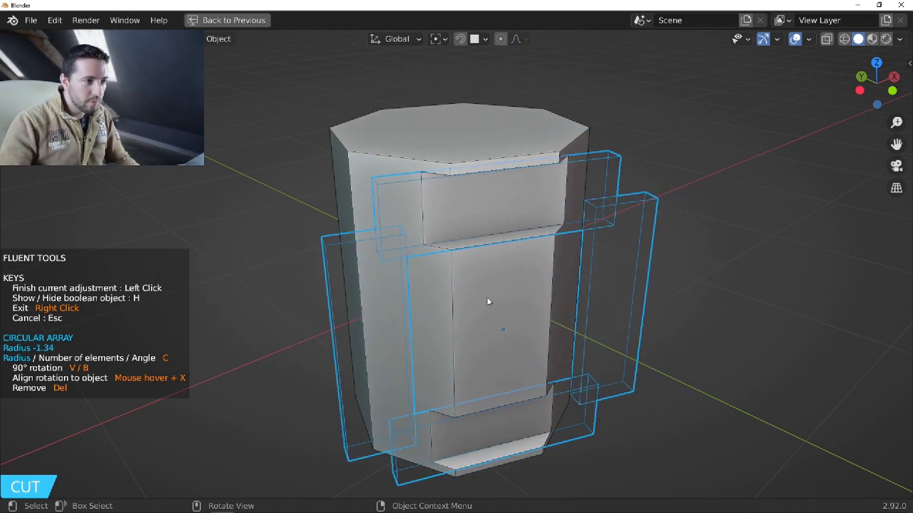
{"action": "key", "text": "x"}
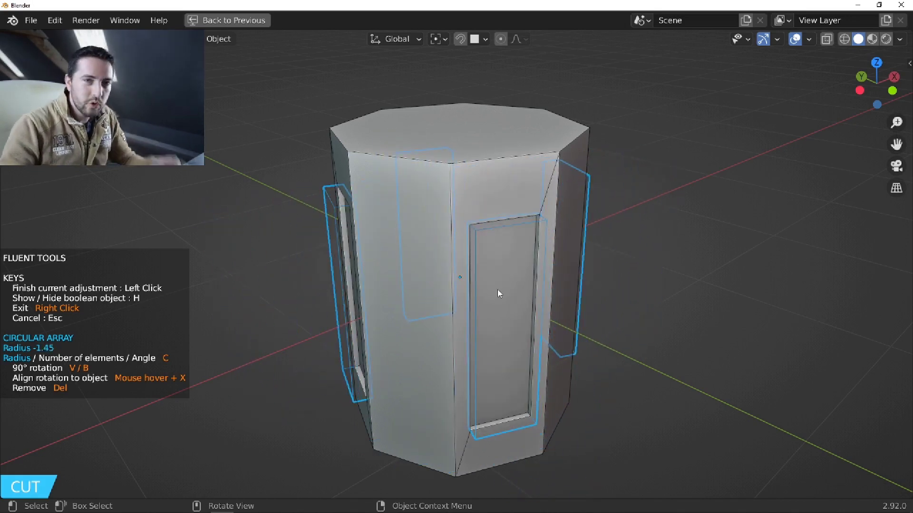
{"action": "key", "text": "c"}
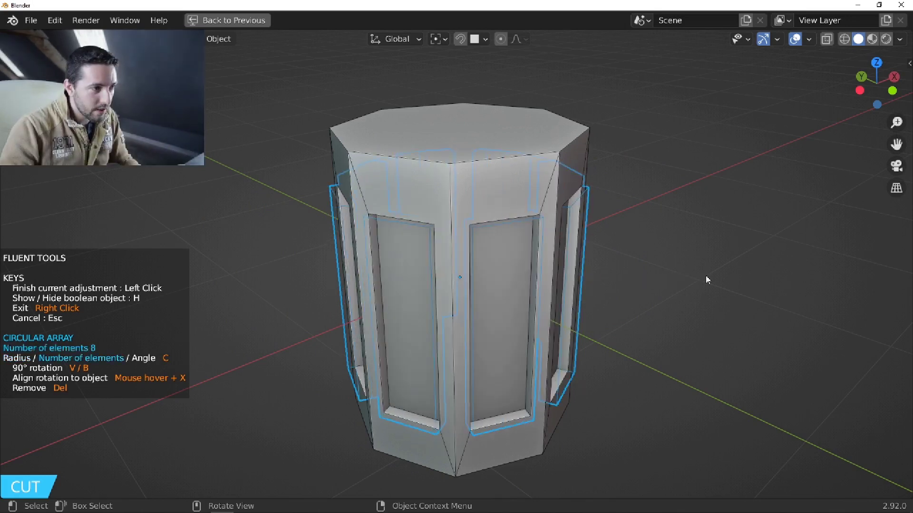
{"action": "left_click", "coordinate": [718, 280]}
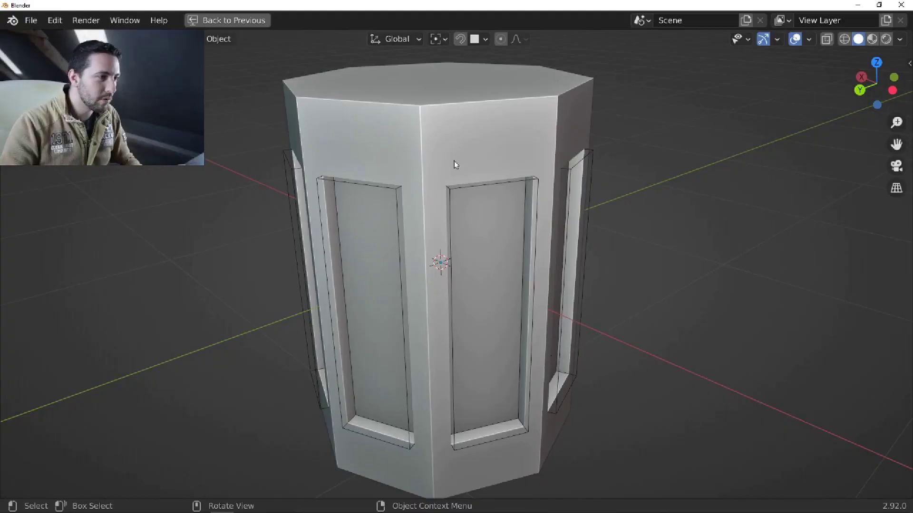
Cut a small rectangular pocket into the prism's top face near its edge.
{"action": "middle_click_drag", "start_coordinate": [454, 161], "coordinate": [401, 142]}
{"action": "key", "text": "f"}
{"action": "key", "text": "r"}
{"action": "left_click_drag", "start_coordinate": [358, 207], "coordinate": [380, 261]}
{"action": "left_click", "coordinate": [369, 258]}
{"action": "middle_click_drag", "start_coordinate": [382, 237], "coordinate": [373, 248]}
{"action": "left_click", "coordinate": [429, 236]}
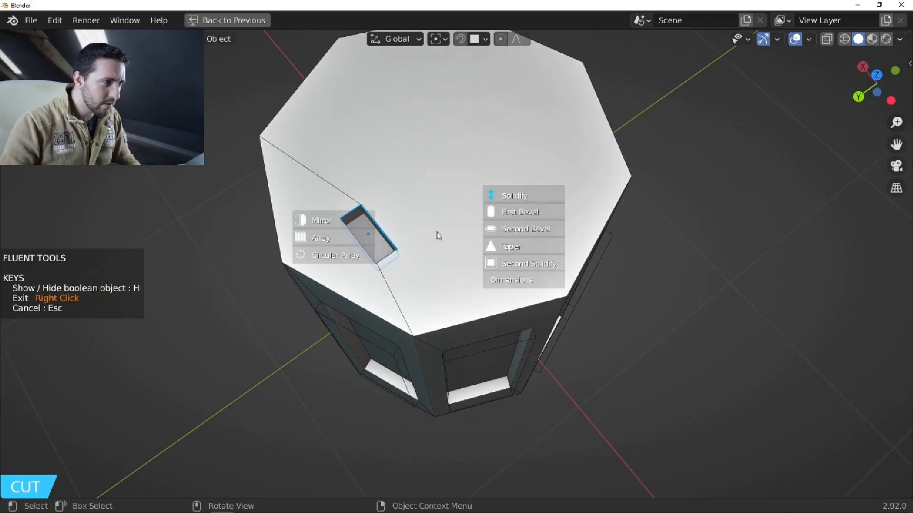
Mirror the top pocket across the prism along both the Y and X axes.
{"action": "left_click", "coordinate": [363, 223]}
{"action": "left_click", "coordinate": [530, 199]}
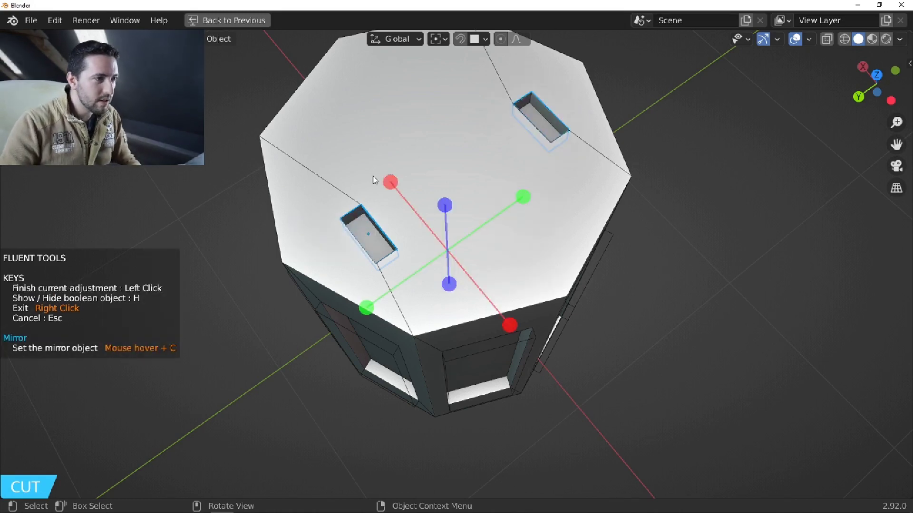
{"action": "left_click", "coordinate": [390, 183]}
{"action": "middle_click_drag", "start_coordinate": [436, 204], "coordinate": [476, 165]}
{"action": "right_click", "coordinate": [487, 224]}
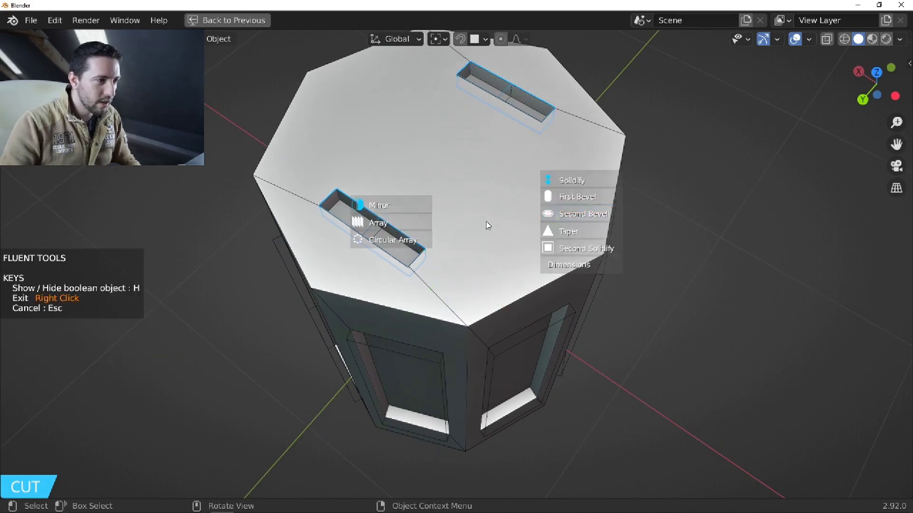
Add a centered array of the mirrored top pockets along the Y axis with a count of 3.
{"action": "left_click", "coordinate": [397, 218]}
{"action": "left_click", "coordinate": [469, 183]}
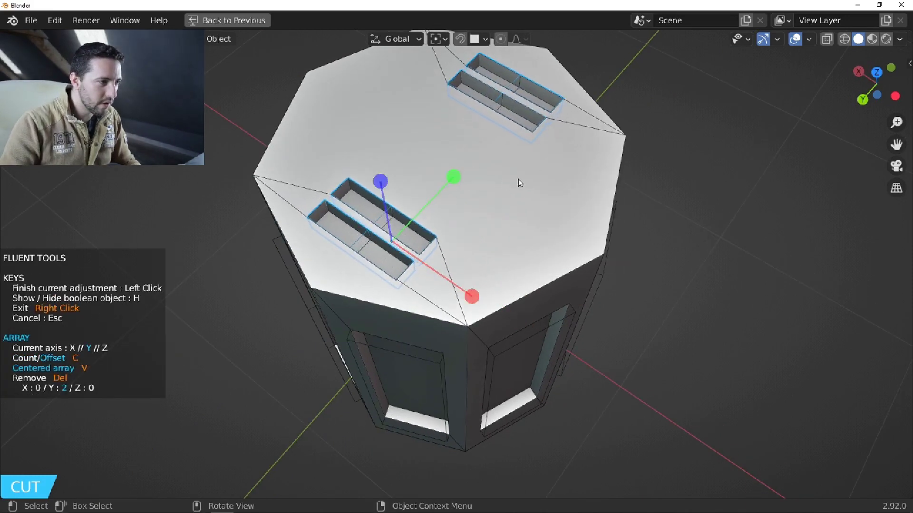
{"action": "key", "text": "c"}
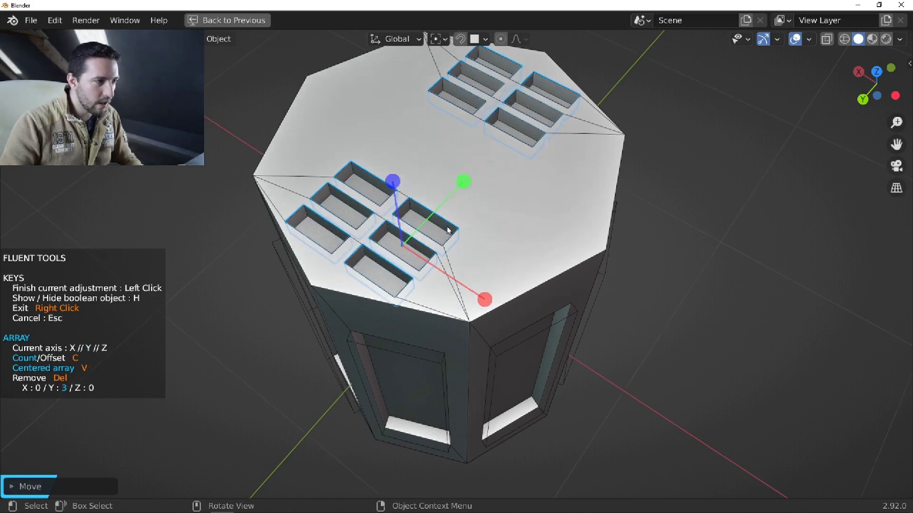
{"action": "middle_click_drag", "start_coordinate": [446, 227], "coordinate": [435, 220]}
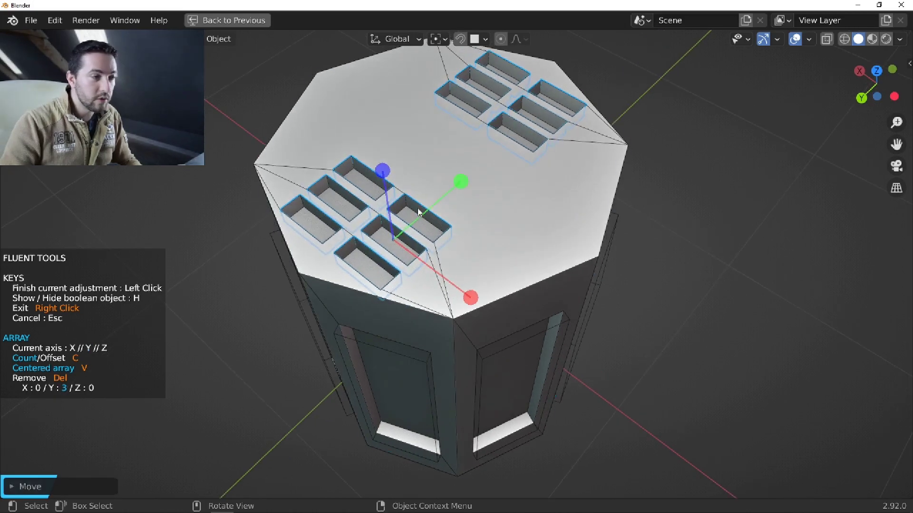
{"action": "right_click", "coordinate": [417, 209]}
Cut a rectangular notch into the cutter of the arrayed top pockets, overlapping one end of the original pocket.
{"action": "scroll", "coordinate": [368, 238], "scroll_direction": "up", "scroll_amount": 1}
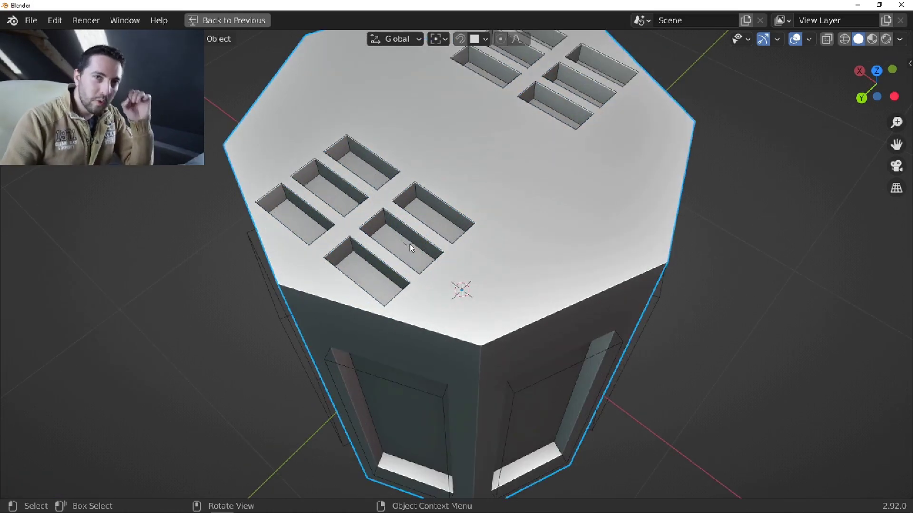
{"action": "left_click", "coordinate": [413, 230]}
{"action": "scroll", "coordinate": [404, 240], "scroll_direction": "up", "scroll_amount": 3}
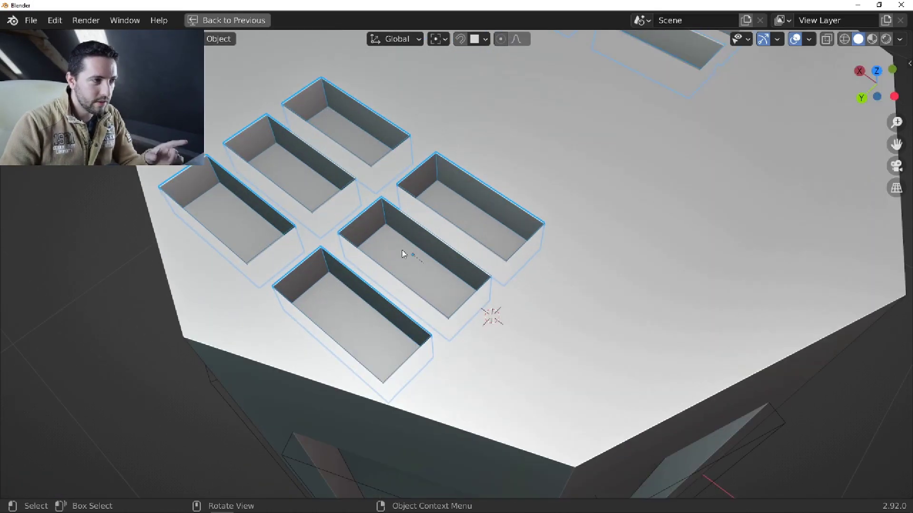
{"action": "scroll", "coordinate": [421, 256], "scroll_direction": "down", "scroll_amount": 3}
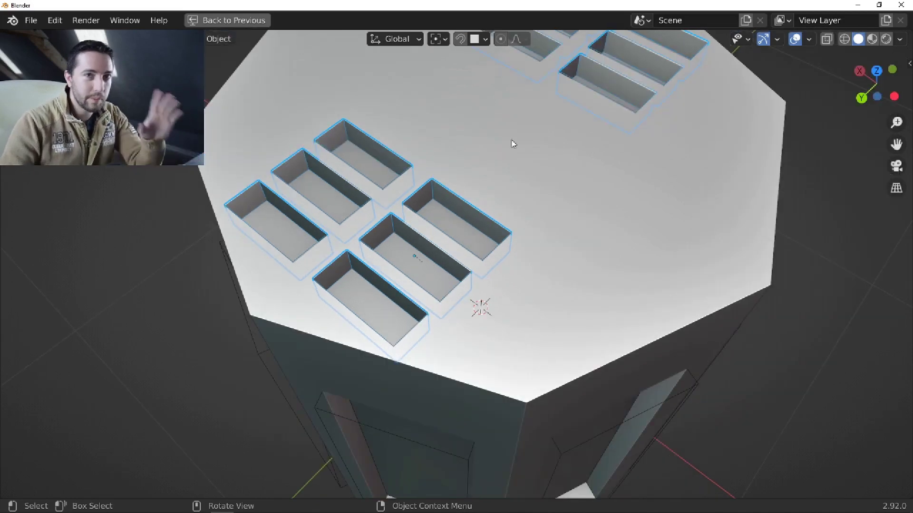
{"action": "key", "text": "f"}
{"action": "left_click", "coordinate": [311, 227]}
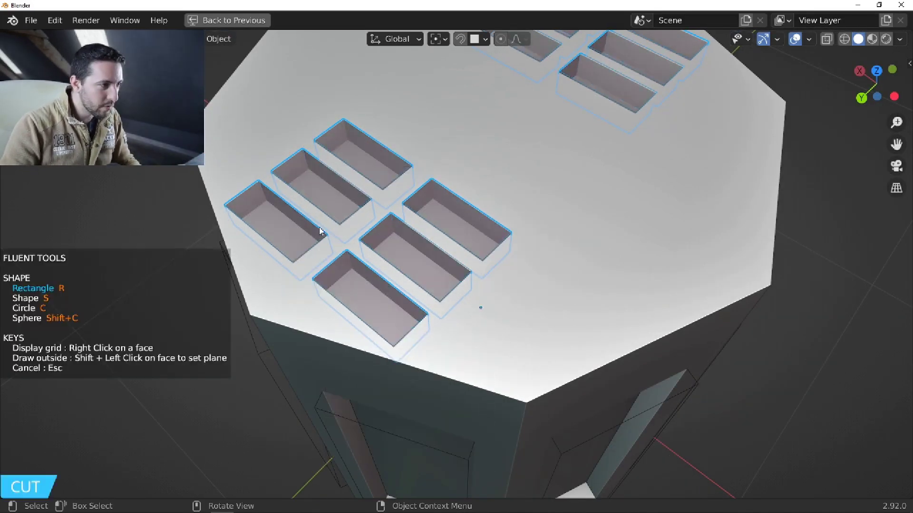
{"action": "scroll", "coordinate": [445, 281], "scroll_direction": "up", "scroll_amount": 2}
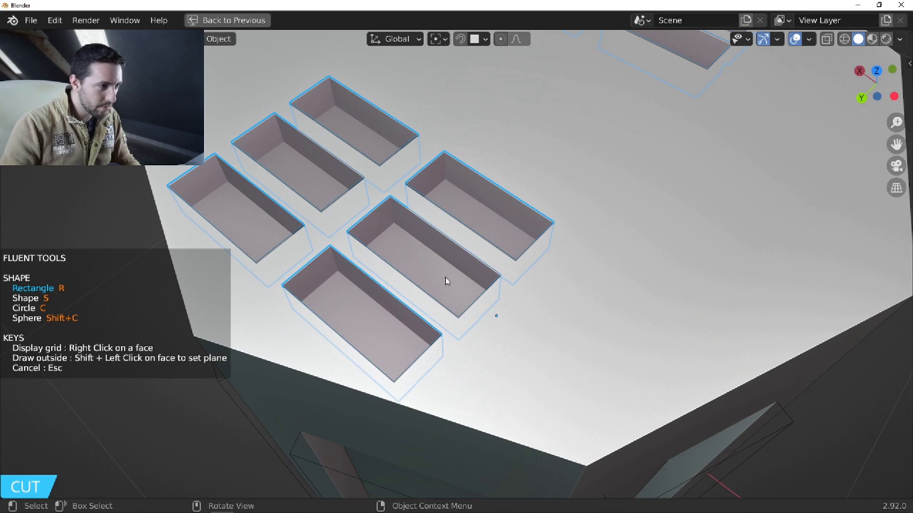
{"action": "left_click_drag", "start_coordinate": [444, 276], "coordinate": [471, 360]}
{"action": "left_click", "coordinate": [441, 356]}
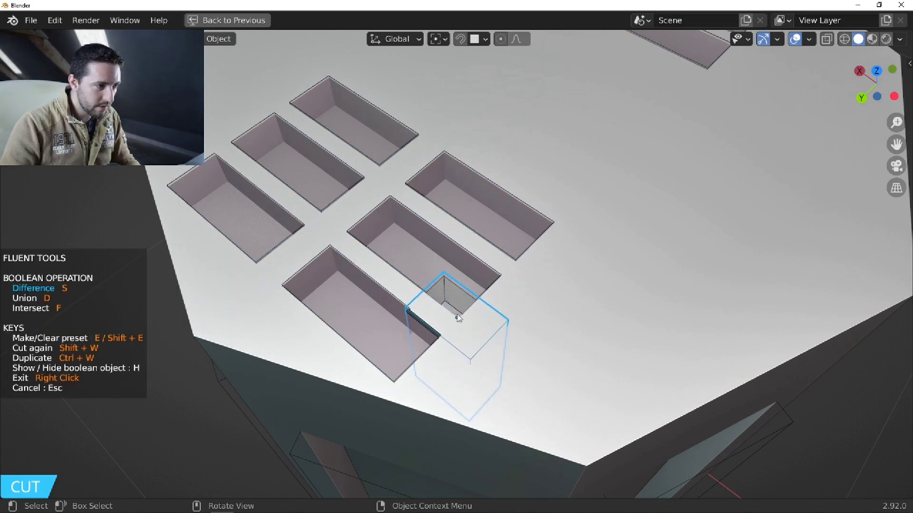
{"action": "right_click", "coordinate": [457, 313]}
Select the cutter of the circularly arrayed side recesses and check its base mesh in Edit Mode.
{"action": "scroll", "coordinate": [411, 336], "scroll_direction": "down", "scroll_amount": 5}
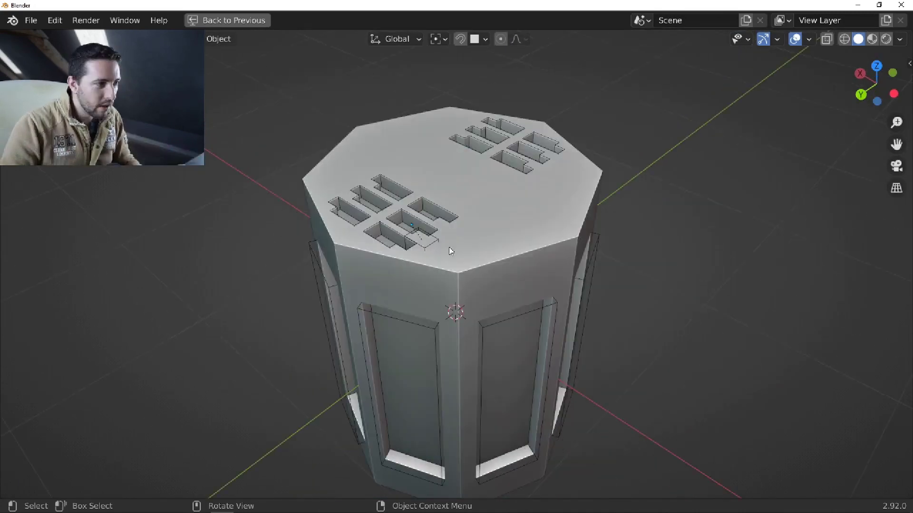
{"action": "scroll", "coordinate": [449, 253], "scroll_direction": "down", "scroll_amount": 1}
{"action": "scroll", "coordinate": [449, 256], "scroll_direction": "up", "scroll_amount": 1}
{"action": "scroll", "coordinate": [449, 257], "scroll_direction": "down", "scroll_amount": 1}
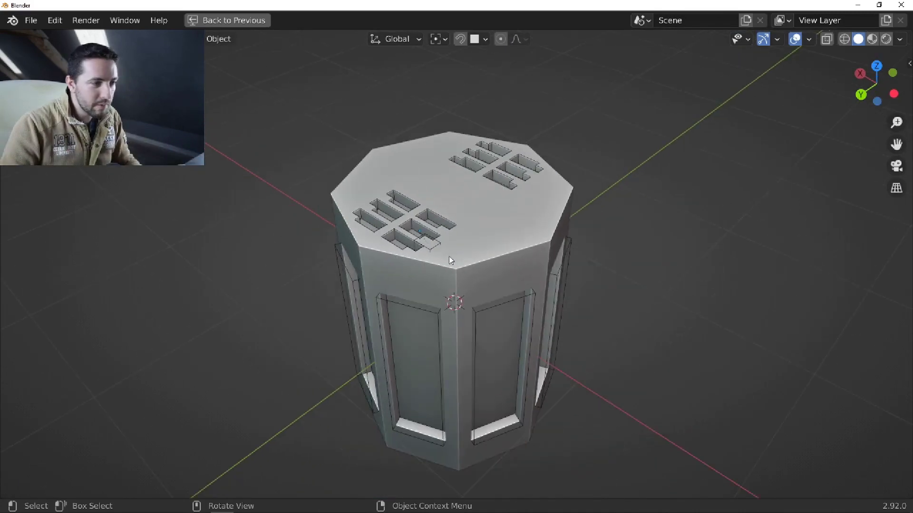
{"action": "left_click", "coordinate": [496, 310]}
{"action": "middle_click_drag", "start_coordinate": [413, 301], "coordinate": [403, 265]}
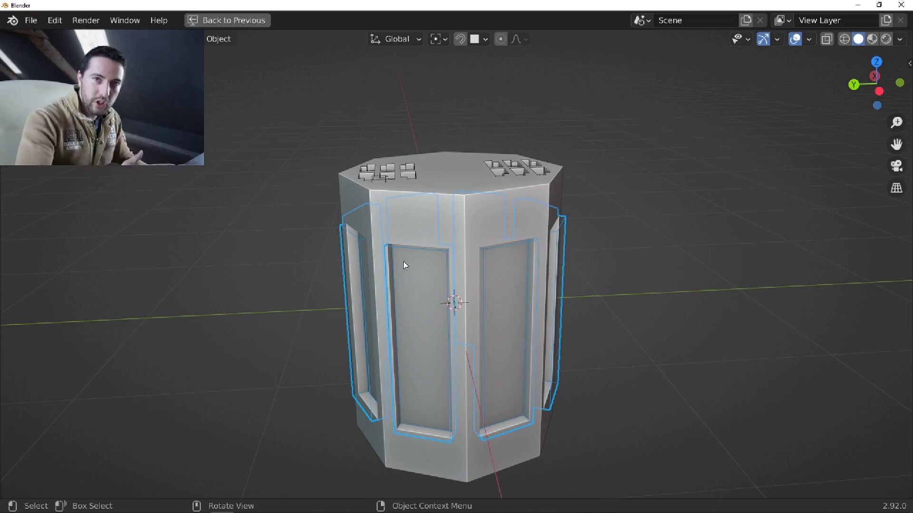
{"action": "middle_click_drag", "start_coordinate": [352, 266], "coordinate": [367, 269]}
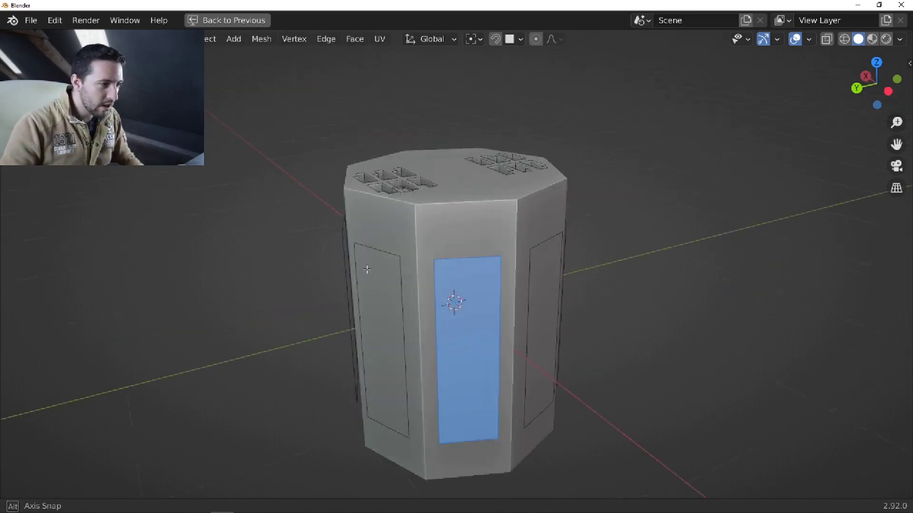
{"action": "key", "text": "Tab"}
{"action": "scroll", "coordinate": [470, 197], "scroll_direction": "up", "scroll_amount": 3}
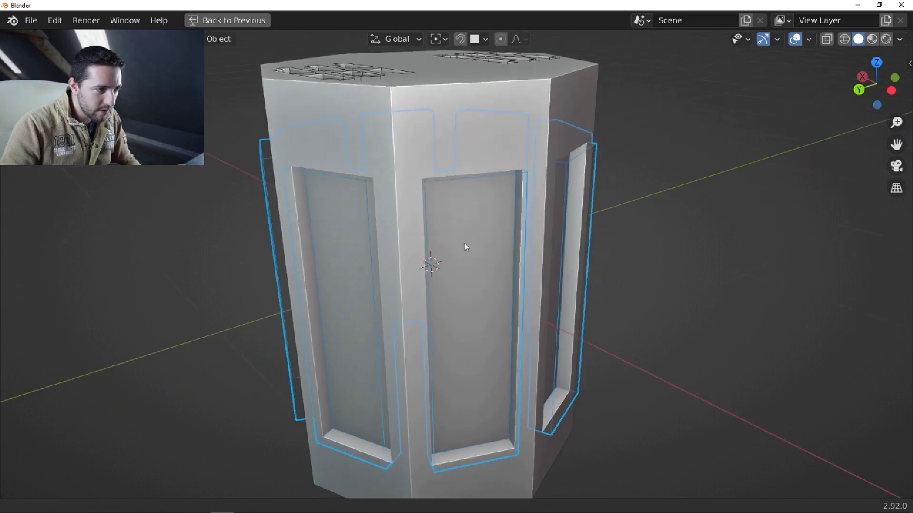
Cut the arrayed side recess cutter with an open four-point path running down the face, with a short angled jog partway.
{"action": "key", "text": "f"}
{"action": "left_click", "coordinate": [375, 210]}
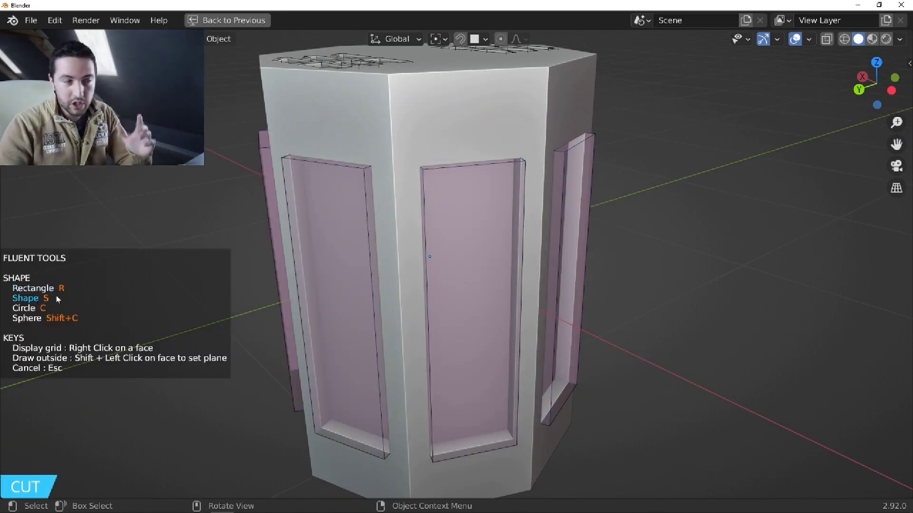
{"action": "left_click", "coordinate": [490, 199]}
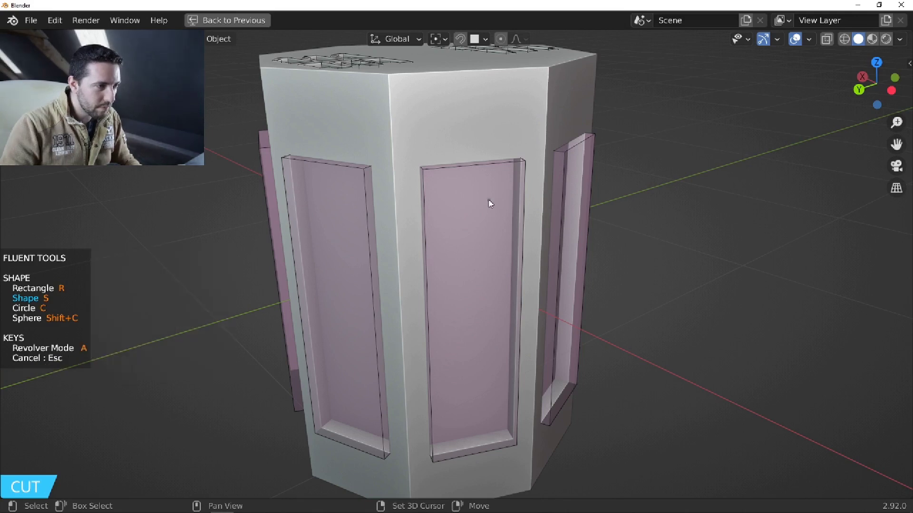
{"action": "left_click", "coordinate": [482, 125]}
{"action": "left_click", "coordinate": [486, 252]}
{"action": "left_click", "coordinate": [496, 273]}
{"action": "left_click", "coordinate": [495, 483]}
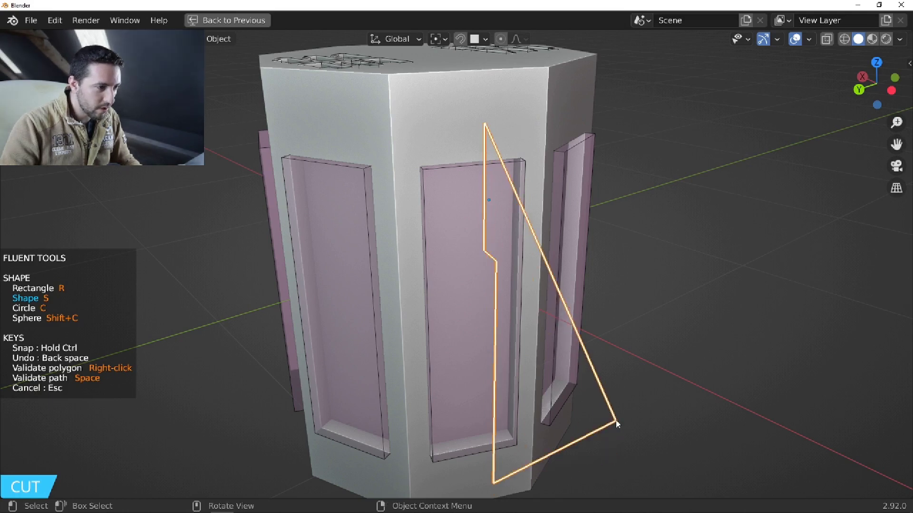
{"action": "key", "text": "space"}
Mirror the path cut along the Y and Z axes and finish the cut.
{"action": "left_click", "coordinate": [572, 417]}
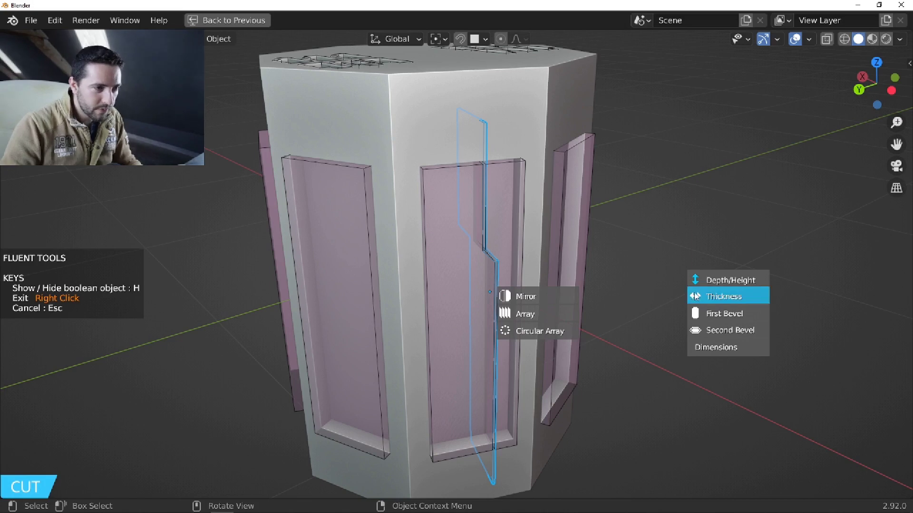
{"action": "left_click", "coordinate": [533, 297]}
{"action": "left_click", "coordinate": [356, 267]}
{"action": "left_click", "coordinate": [432, 322]}
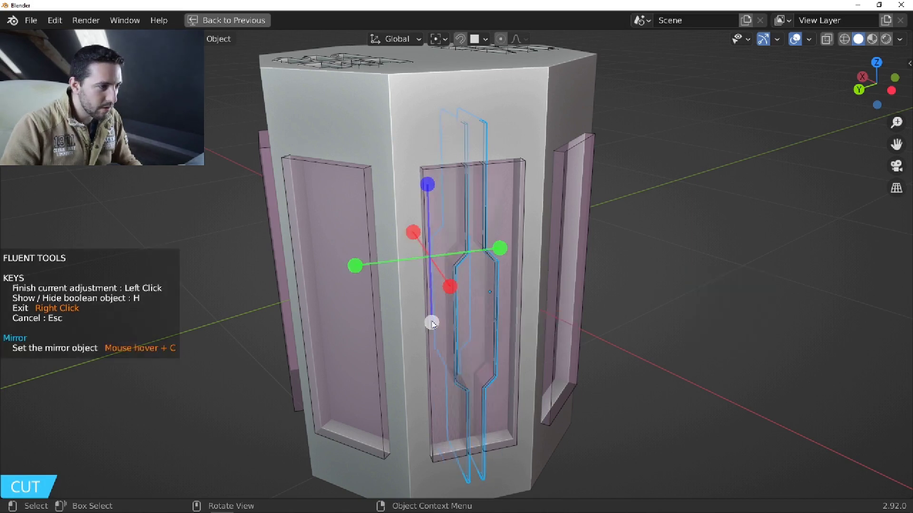
{"action": "mouse_move", "coordinate": [509, 339]}
{"action": "middle_mouse_down"}
{"action": "mouse_move", "coordinate": [517, 348]}
{"action": "mouse_move", "coordinate": [509, 327]}
{"action": "mouse_move", "coordinate": [431, 316]}
{"action": "mouse_move", "coordinate": [337, 319]}
{"action": "mouse_move", "coordinate": [513, 355]}
{"action": "middle_mouse_up"}
{"action": "right_click", "coordinate": [517, 348]}
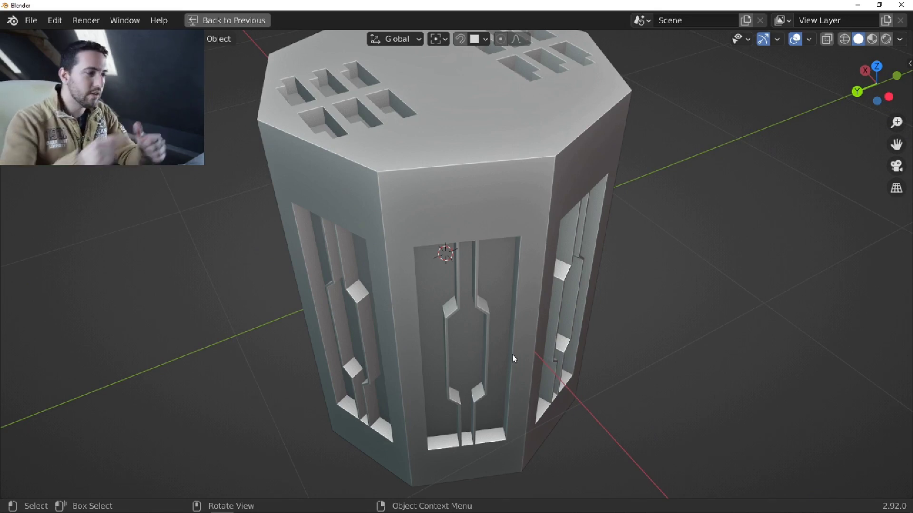
{"action": "middle_click_drag", "start_coordinate": [540, 355], "coordinate": [578, 374]}
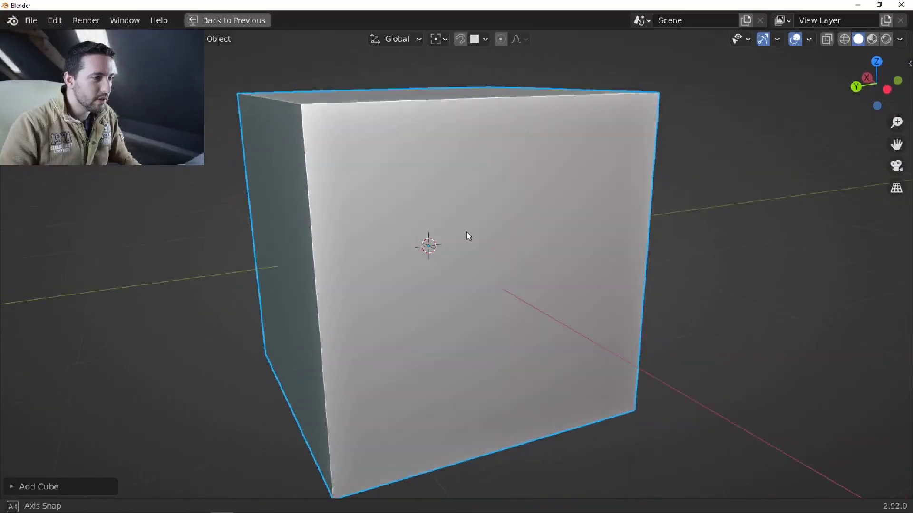
Cut a small circular hole into the cube's front face, centered on the face's snapping grid.
{"action": "middle_click_drag", "start_coordinate": [467, 233], "coordinate": [468, 243]}
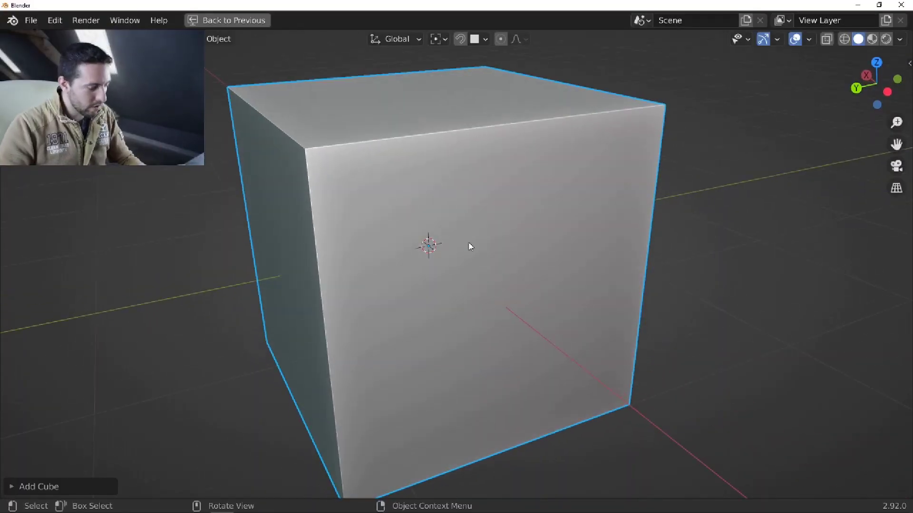
{"action": "key", "text": "alt+c"}
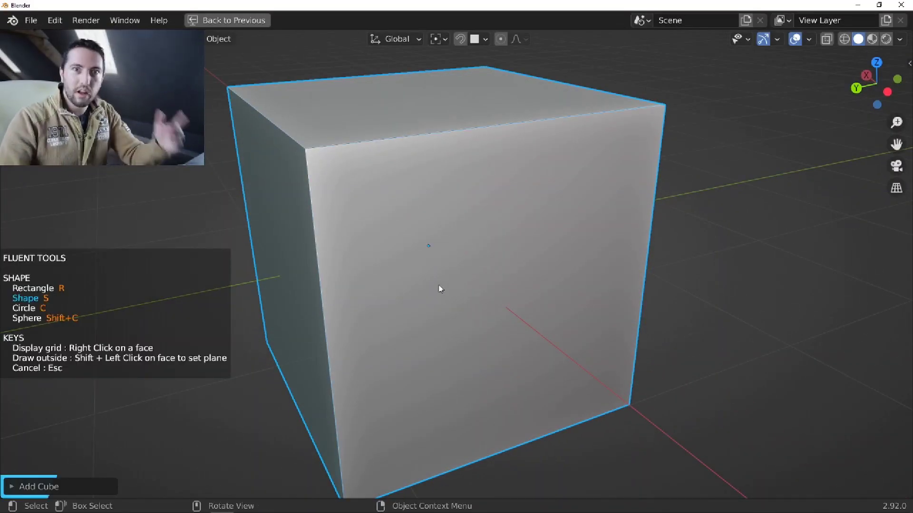
{"action": "key", "text": "c"}
{"action": "right_click", "coordinate": [477, 277]}
{"action": "middle_click_drag", "start_coordinate": [412, 238], "coordinate": [401, 241]}
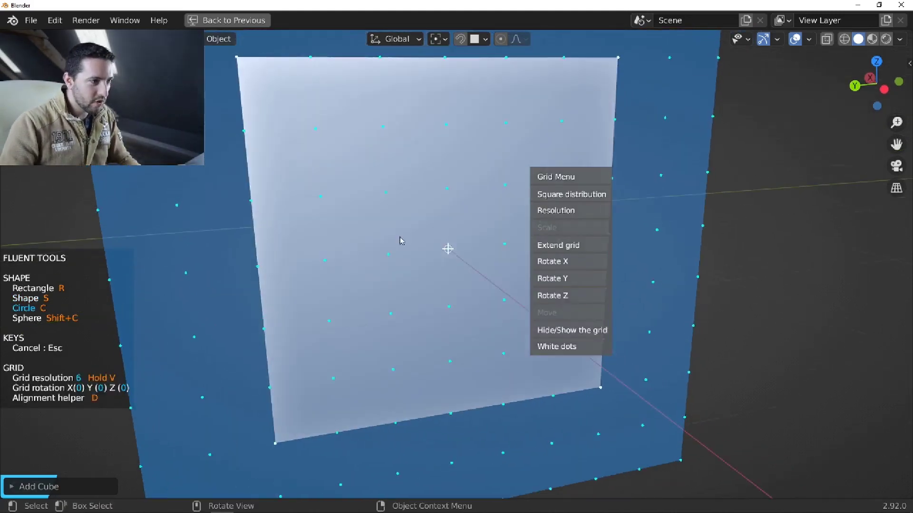
{"action": "left_click", "coordinate": [430, 263]}
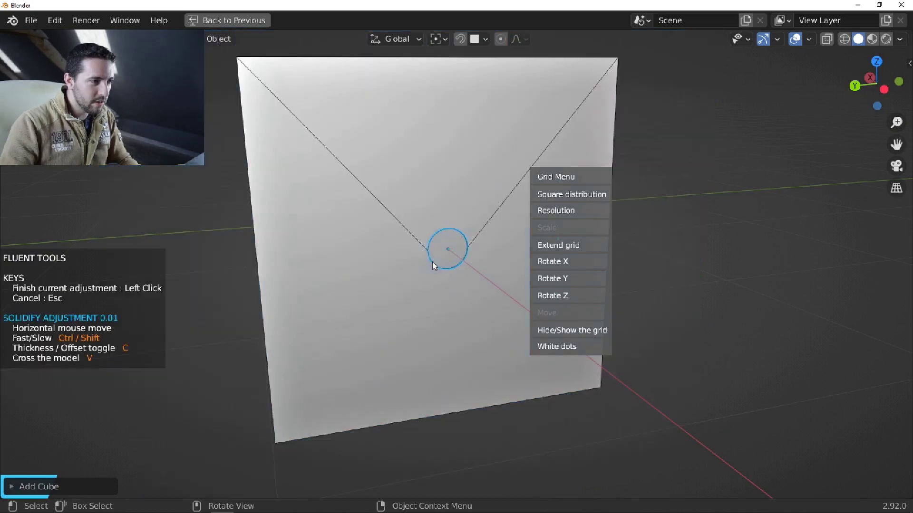
{"action": "left_click", "coordinate": [460, 307]}
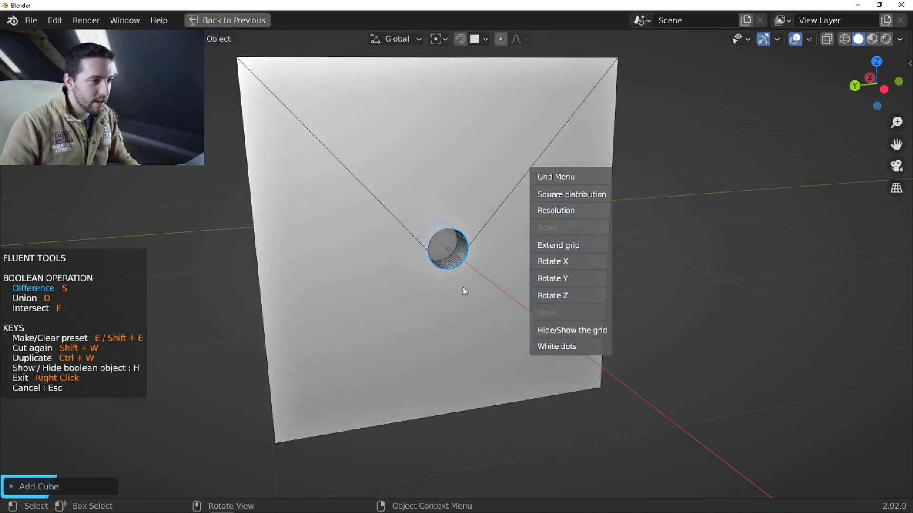
{"action": "middle_click_drag", "start_coordinate": [451, 251], "coordinate": [399, 258]}
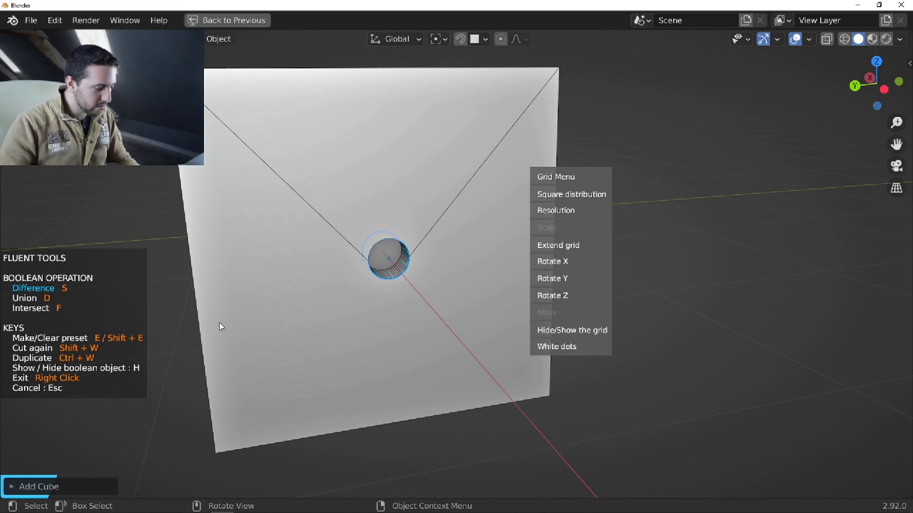
Duplicate the center hole onto the four corner grid points of the cube's front face.
{"action": "key", "text": "ctrl+w"}
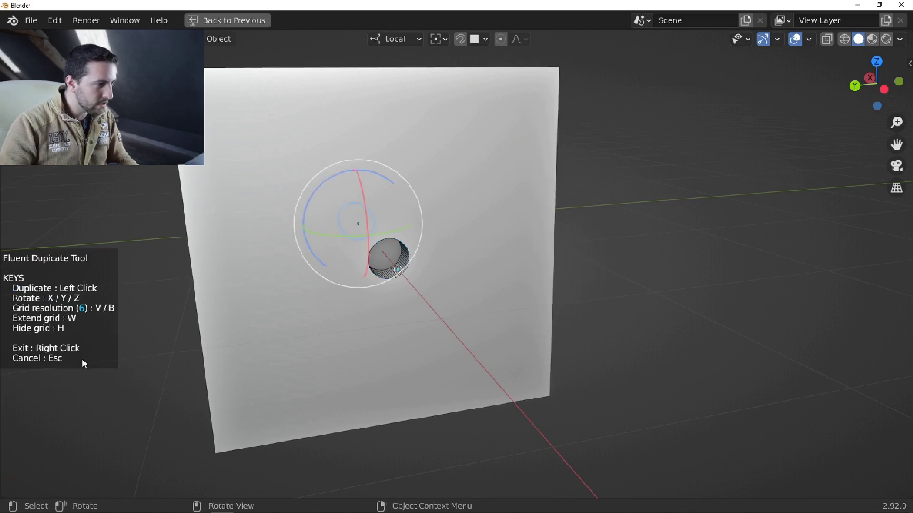
{"action": "left_click", "coordinate": [248, 139]}
{"action": "left_click", "coordinate": [499, 134]}
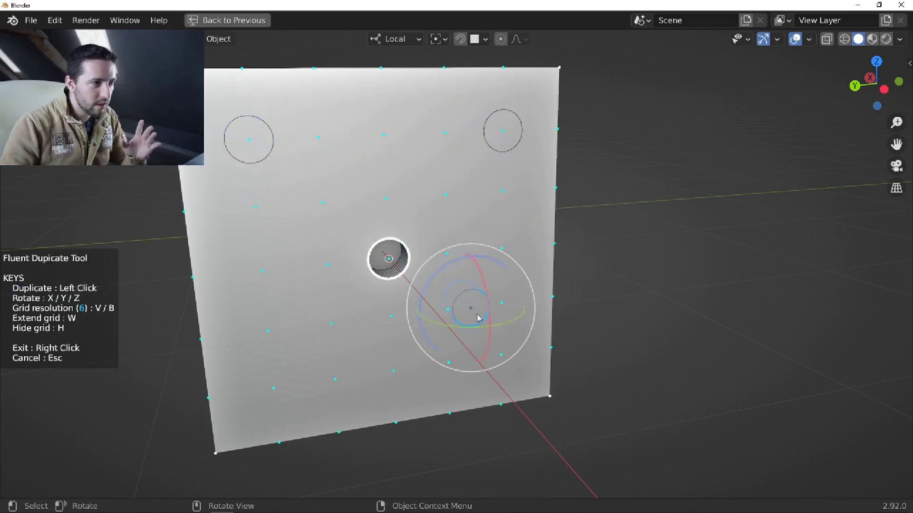
{"action": "left_click", "coordinate": [500, 353]}
{"action": "left_click", "coordinate": [277, 386]}
Place three more copies of the hole diagonally across the cube's top face and end the duplication.
{"action": "middle_click_drag", "start_coordinate": [305, 228], "coordinate": [330, 303]}
{"action": "middle_click_drag", "start_coordinate": [323, 224], "coordinate": [413, 259]}
{"action": "left_click", "coordinate": [335, 328]}
{"action": "left_click", "coordinate": [420, 175]}
{"action": "left_click", "coordinate": [478, 63]}
{"action": "right_click", "coordinate": [475, 204]}
{"action": "middle_click_drag", "start_coordinate": [481, 328], "coordinate": [481, 288]}
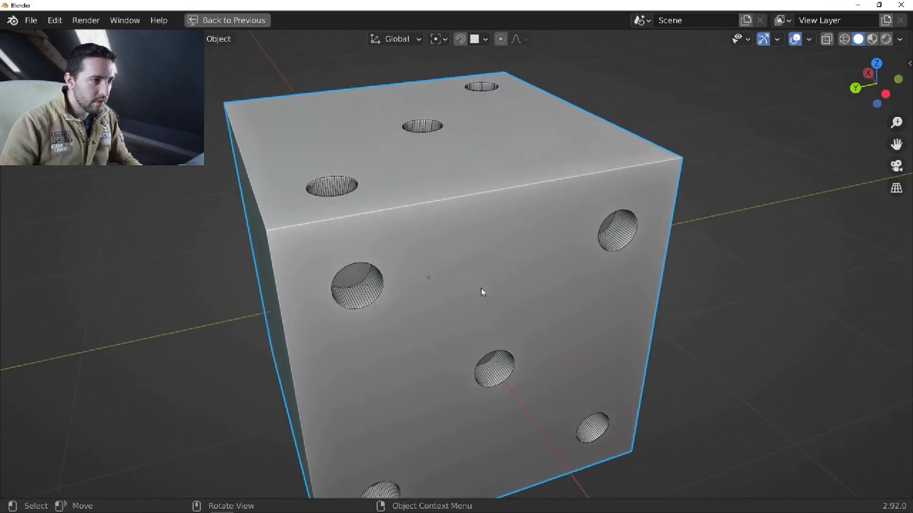
{"action": "scroll", "coordinate": [481, 289], "scroll_direction": "down", "scroll_amount": 2}
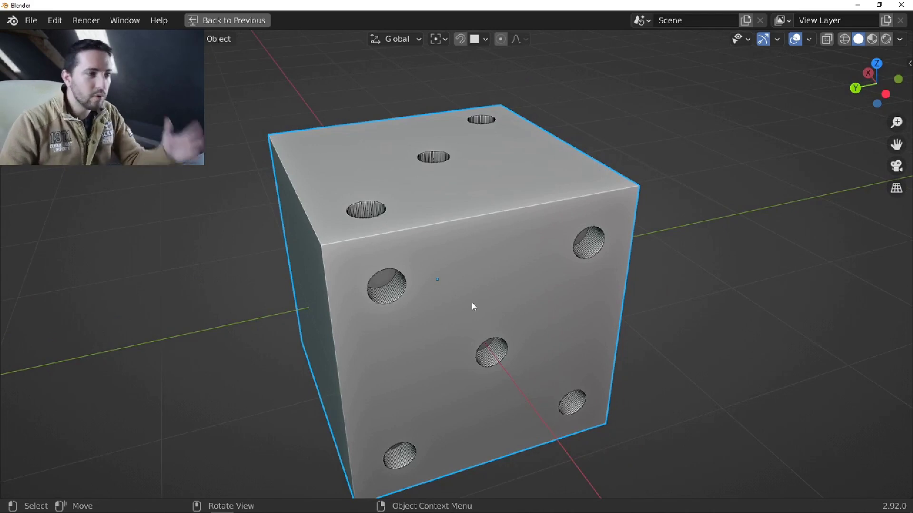
{"action": "middle_click_drag", "start_coordinate": [471, 300], "coordinate": [469, 279]}
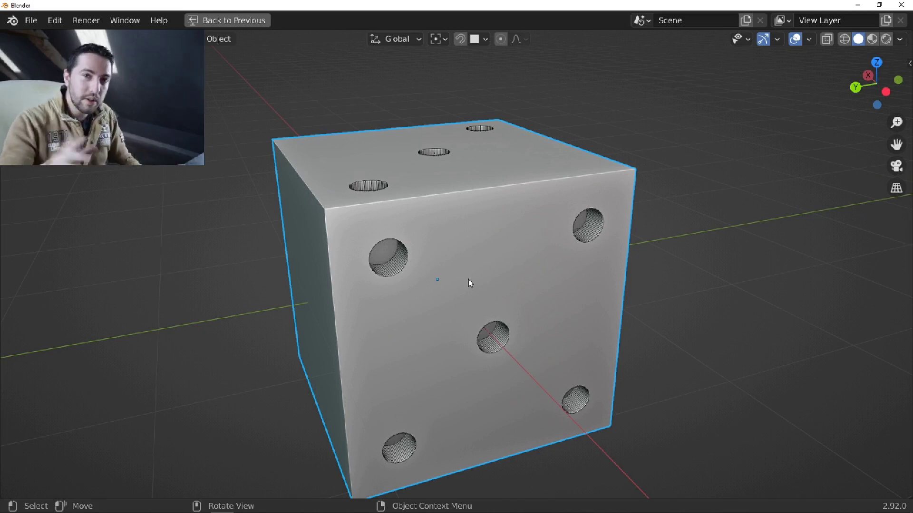
Edit the cutter of the front face's upper-left hole, enlarging its radius and setting its depth to 0.08.
{"action": "left_click", "coordinate": [406, 261]}
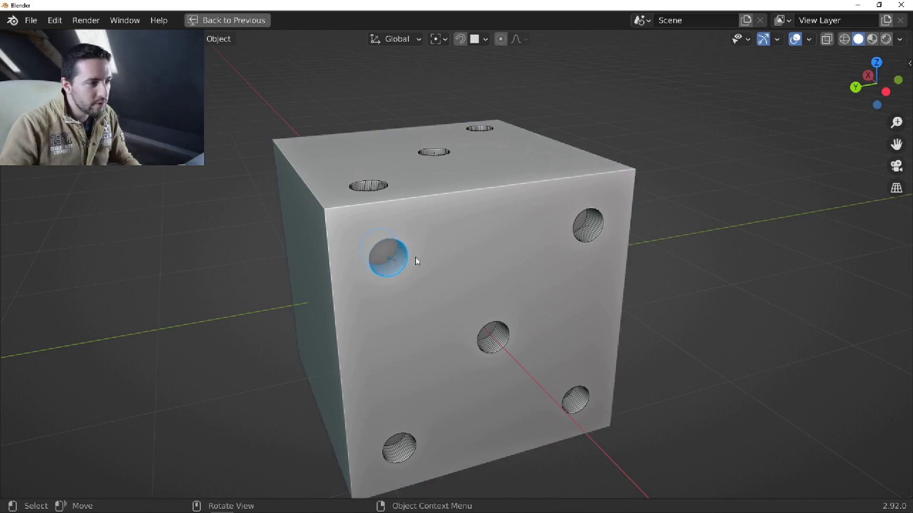
{"action": "key", "text": "f"}
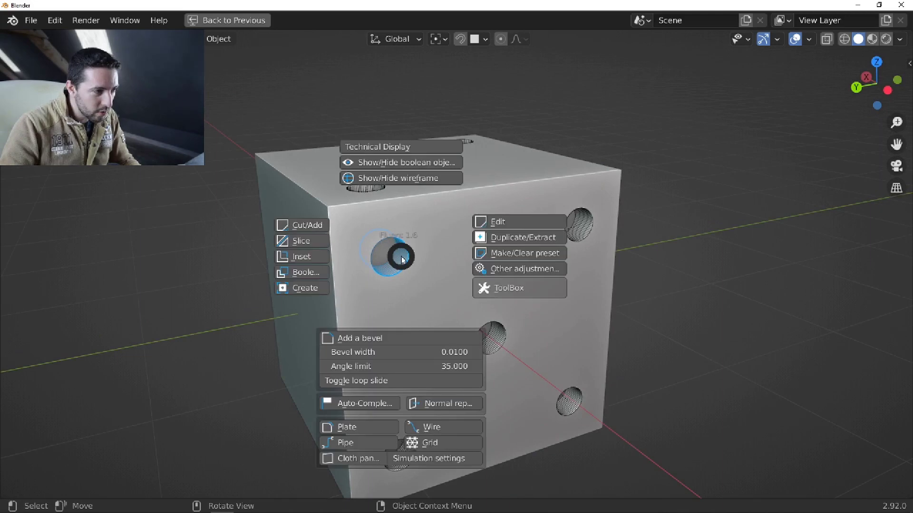
{"action": "left_click", "coordinate": [510, 224]}
{"action": "left_click", "coordinate": [573, 221]}
{"action": "left_click", "coordinate": [485, 236]}
{"action": "left_click", "coordinate": [572, 196]}
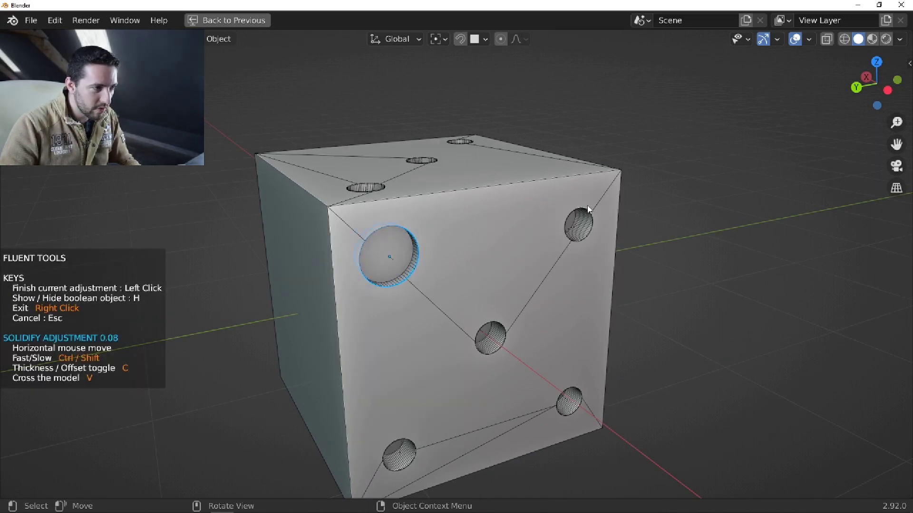
{"action": "left_click", "coordinate": [588, 205]}
{"action": "right_click", "coordinate": [449, 261]}
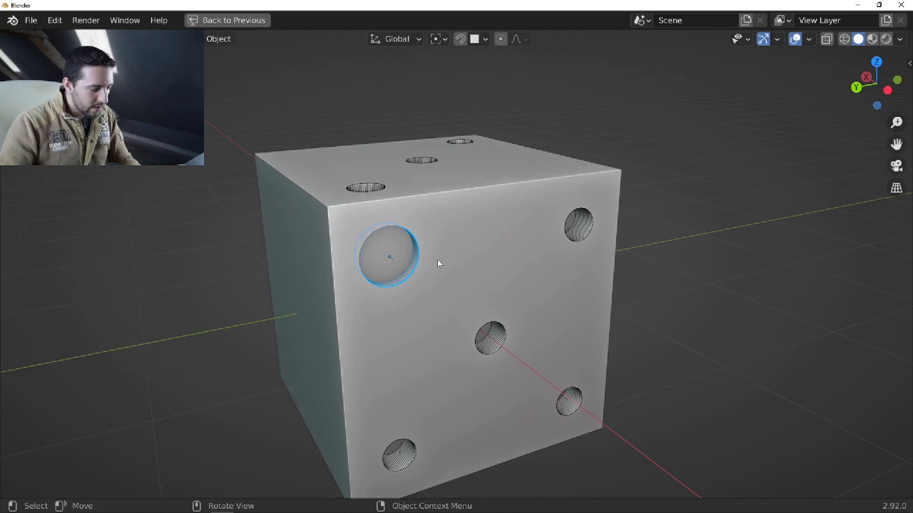
Apply the enlarged cutter's settings to all its duplicates with Boolean synchronization.
{"action": "key", "text": "f"}
{"action": "left_click", "coordinate": [540, 288]}
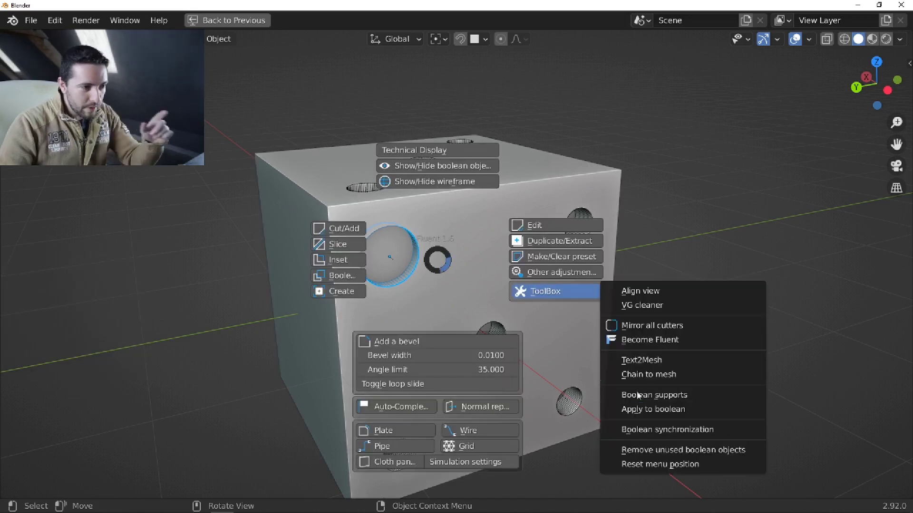
{"action": "left_click", "coordinate": [651, 430]}
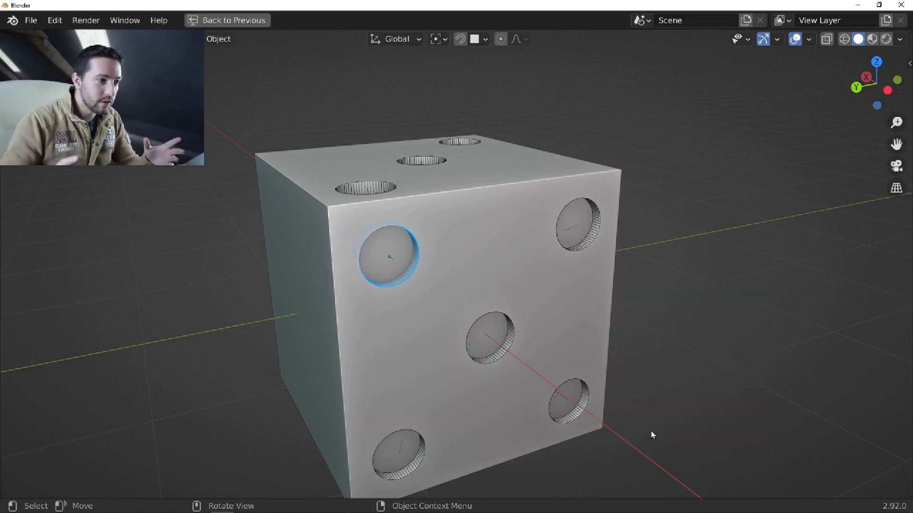
{"action": "middle_click_drag", "start_coordinate": [564, 295], "coordinate": [543, 308]}
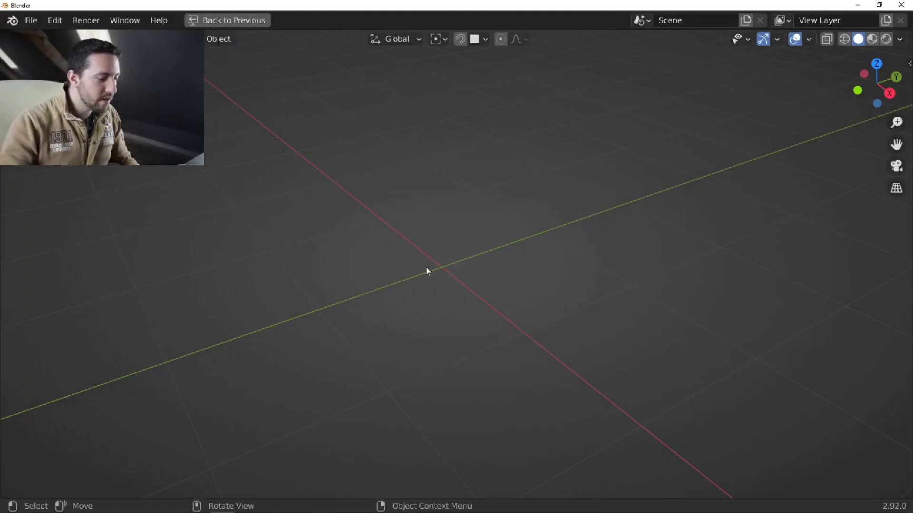
Create a new box from a rectangle drawn on the ground plane around the scene center and give it height.
{"action": "key", "text": "f"}
{"action": "left_click", "coordinate": [347, 292]}
{"action": "left_click_drag", "start_coordinate": [466, 272], "coordinate": [365, 393], "text": "shift"}
{"action": "left_click", "coordinate": [561, 381]}
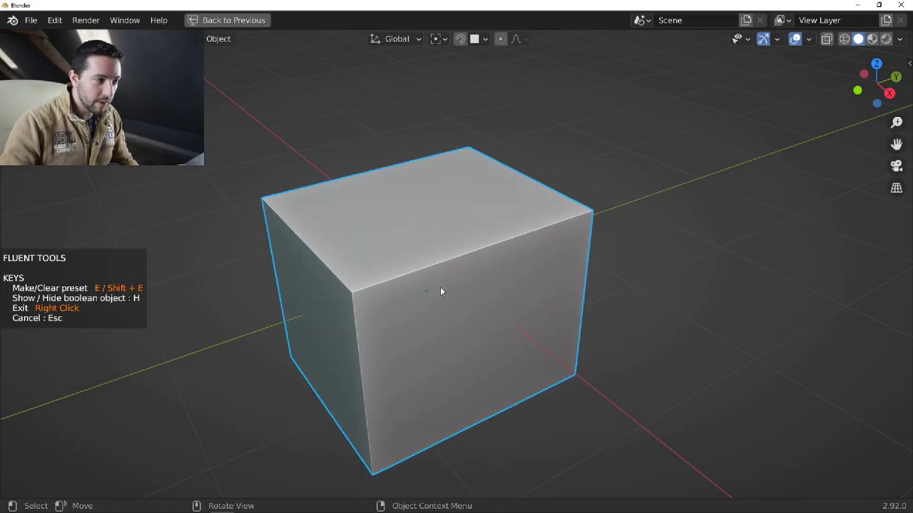
Taper the box along Z by about -0.8 on unlocked axes, after trying the X and Y axis locks.
{"action": "left_click", "coordinate": [494, 258]}
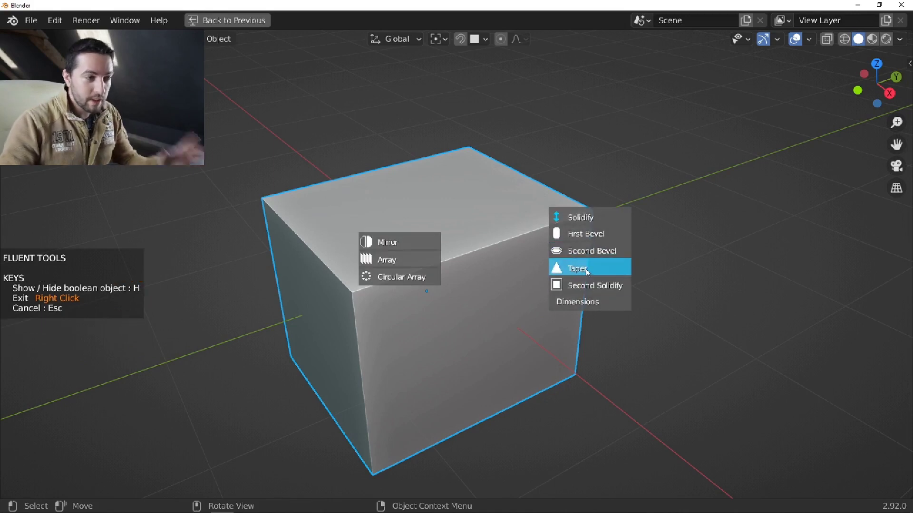
{"action": "left_click", "coordinate": [603, 270]}
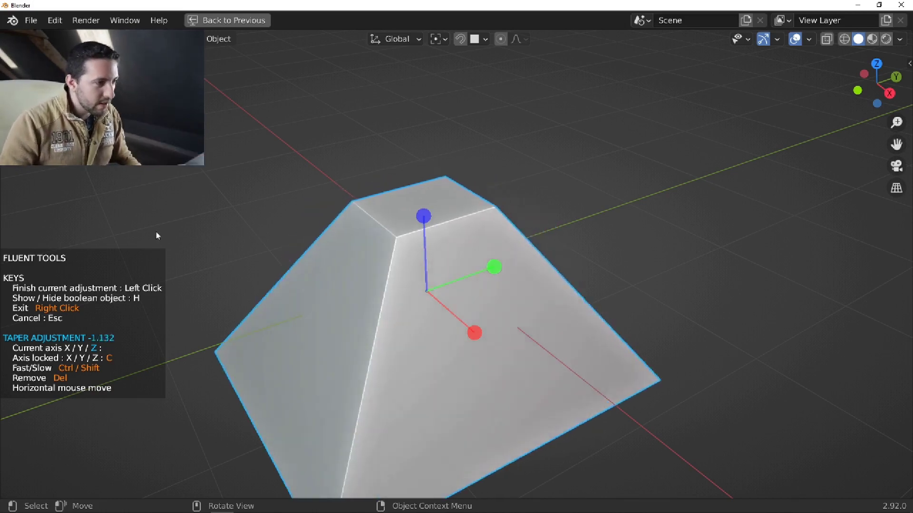
{"action": "key", "text": "c"}
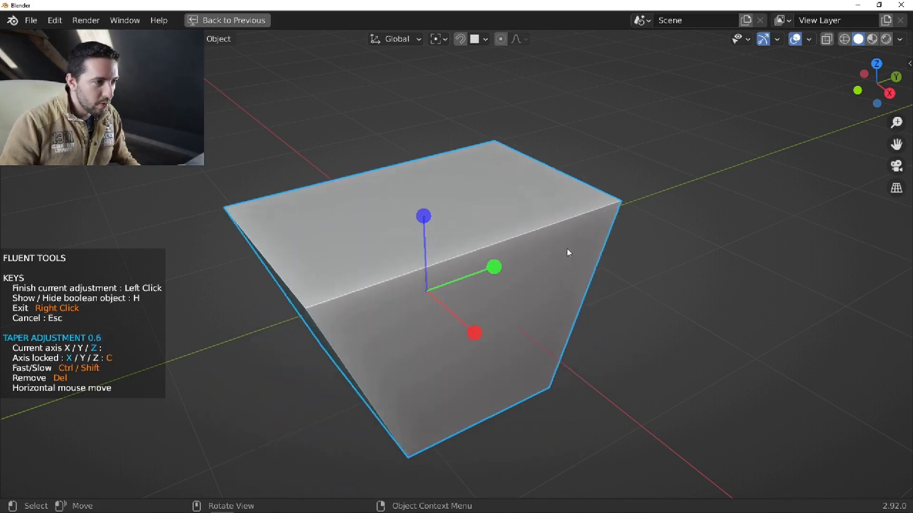
{"action": "key", "text": "c"}
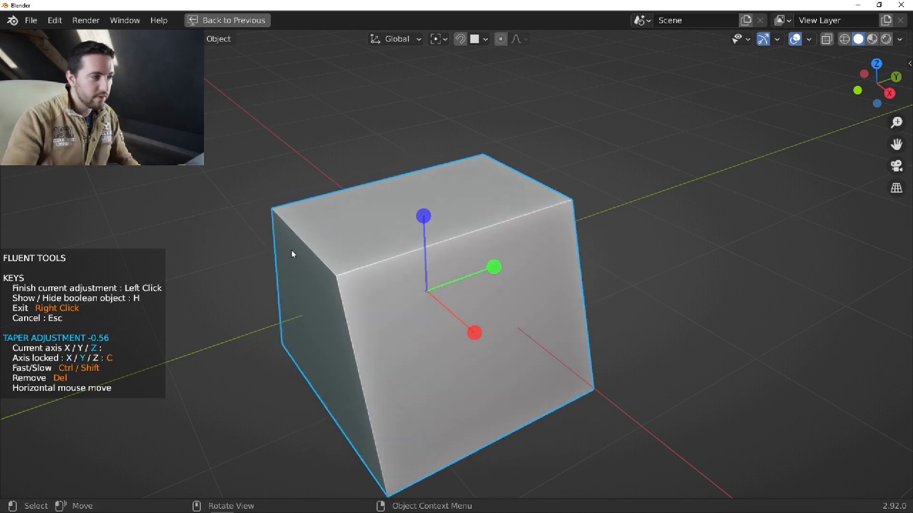
{"action": "key", "text": "c"}
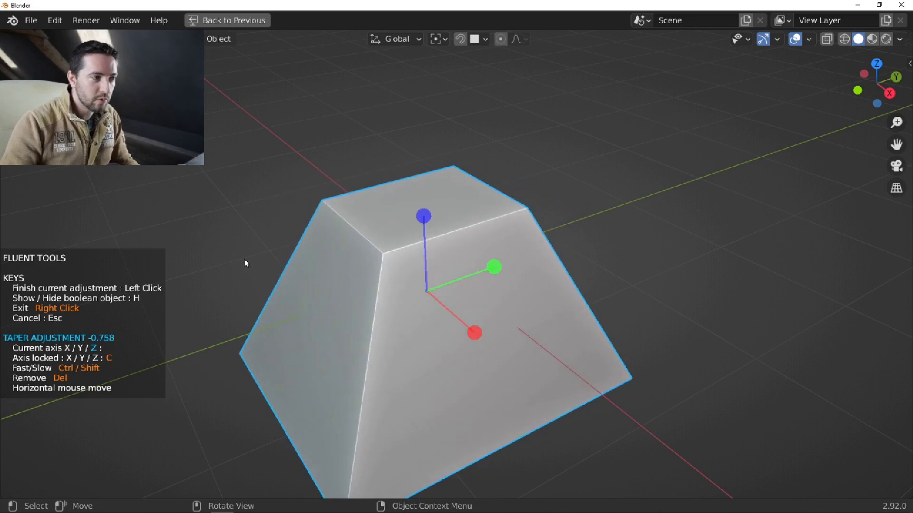
{"action": "left_click", "coordinate": [231, 269]}
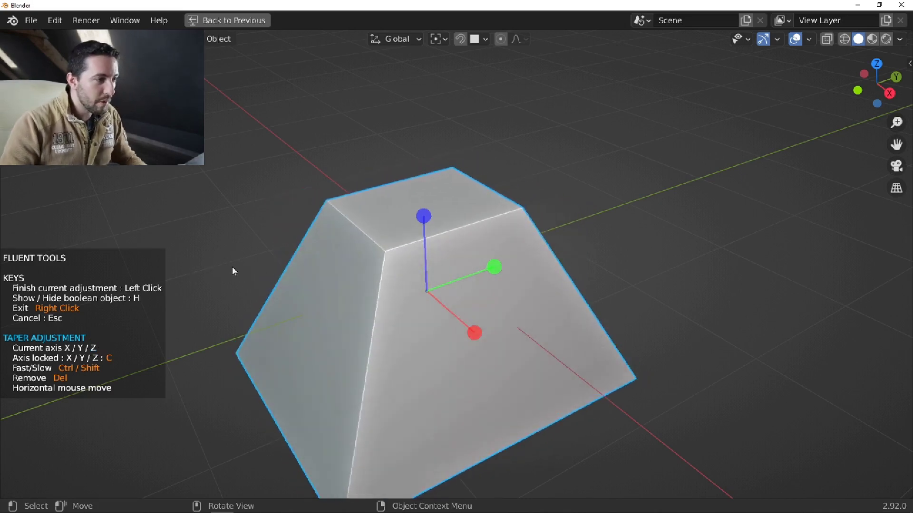
{"action": "right_click", "coordinate": [383, 265]}
Cut a rectangular pocket about 0.12 deep into the center of the tapered box's top face.
{"action": "middle_click_drag", "start_coordinate": [376, 265], "coordinate": [419, 229]}
{"action": "key", "text": "f"}
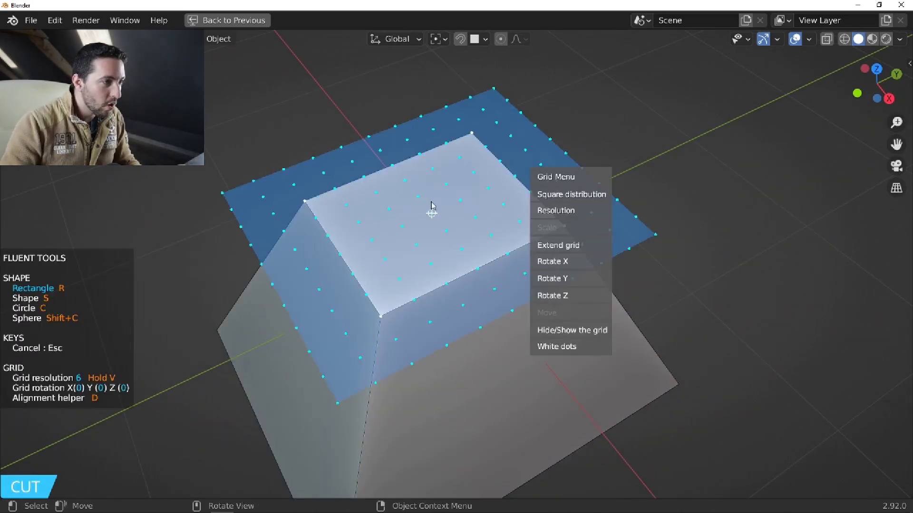
{"action": "left_click", "coordinate": [431, 216]}
{"action": "left_click", "coordinate": [410, 259]}
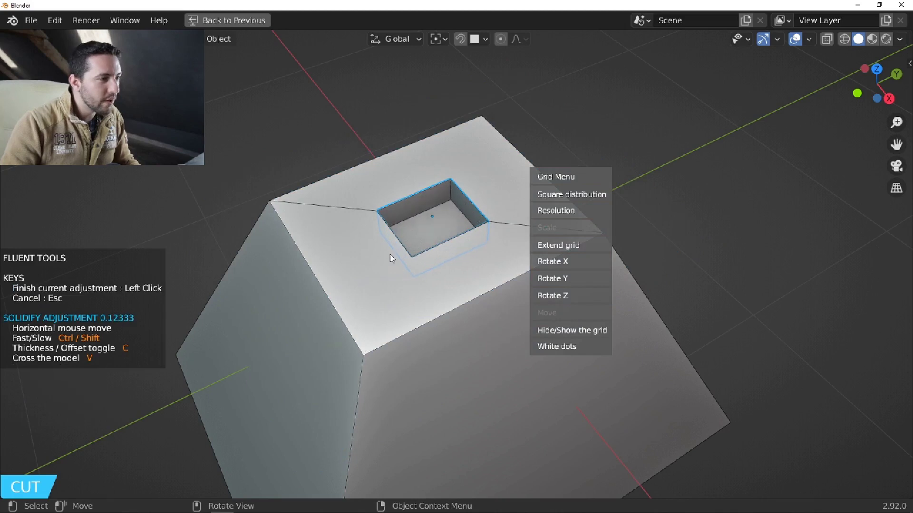
{"action": "left_click", "coordinate": [404, 242]}
{"action": "scroll", "coordinate": [449, 222], "scroll_direction": "up", "scroll_amount": 5}
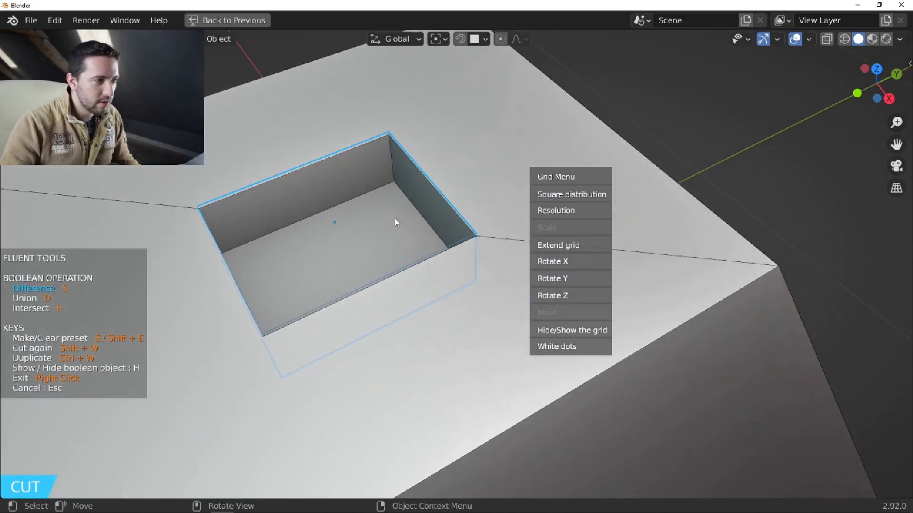
Try tapering the pocket cutter along Z with the X axis locked and with the Y axis locked, and remove the taper.
{"action": "right_click", "coordinate": [431, 223]}
{"action": "left_click", "coordinate": [511, 237]}
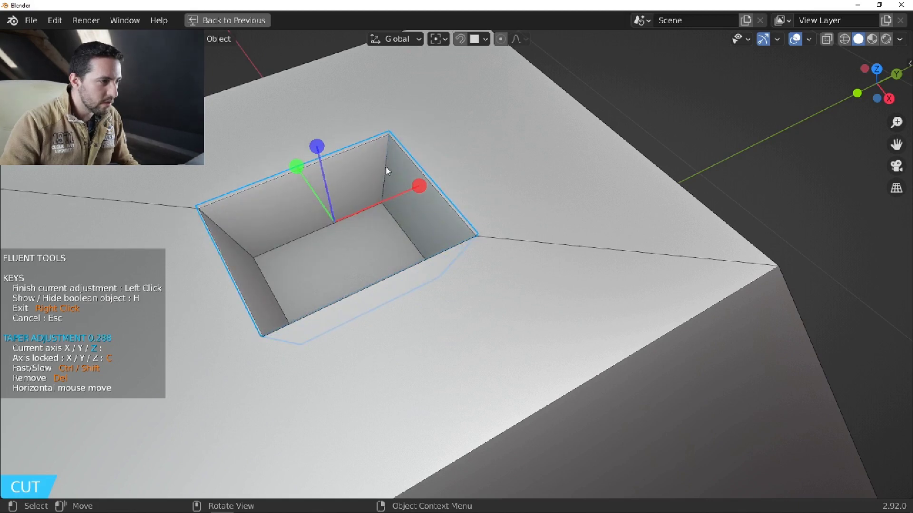
{"action": "key", "text": "x"}
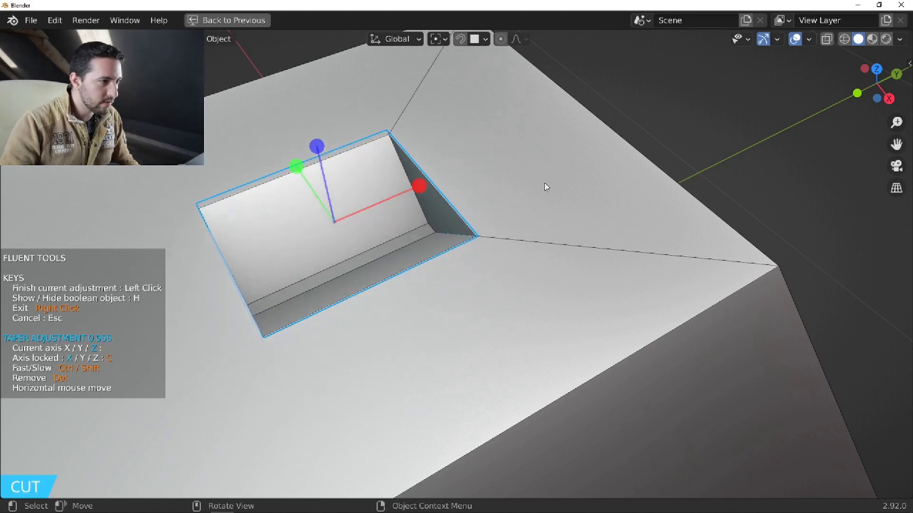
{"action": "key", "text": "y"}
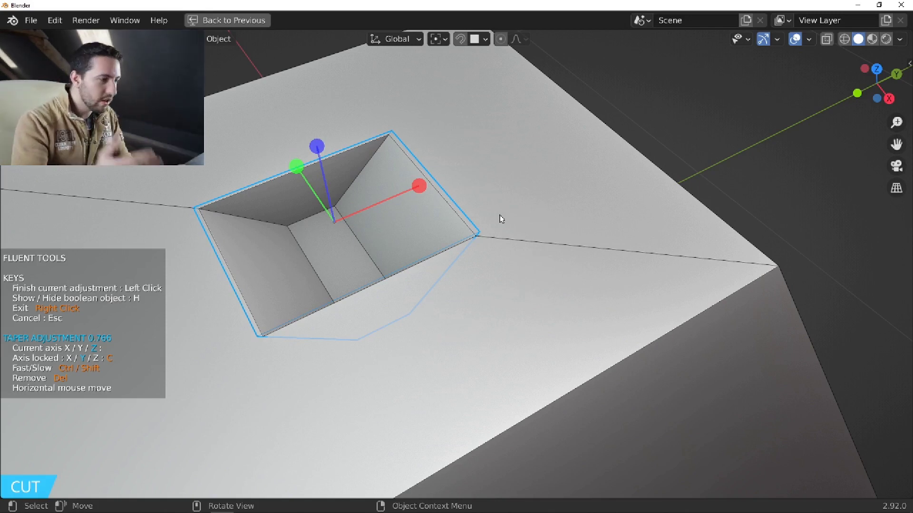
{"action": "key", "text": "Delete"}
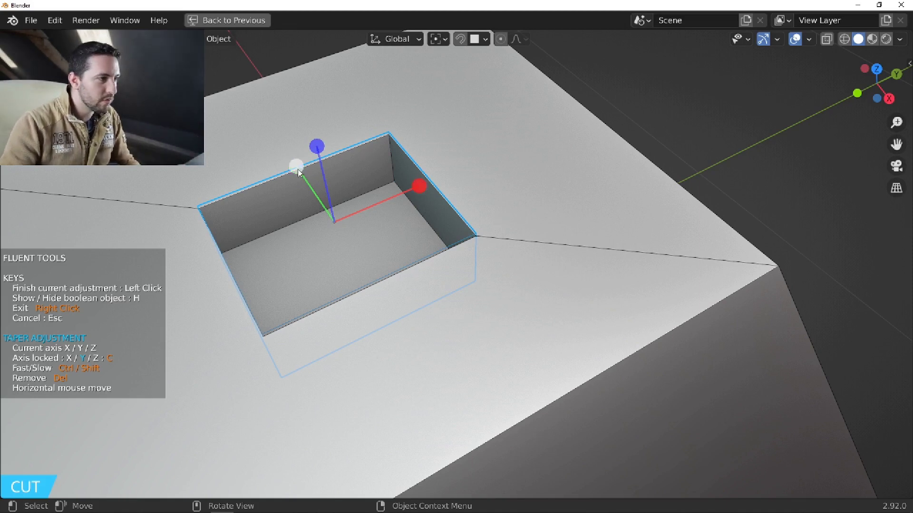
Taper the pocket cutter along X by about 1.6 with Y locked, and raise it along Z to leave a sloped recess.
{"action": "left_click", "coordinate": [419, 187]}
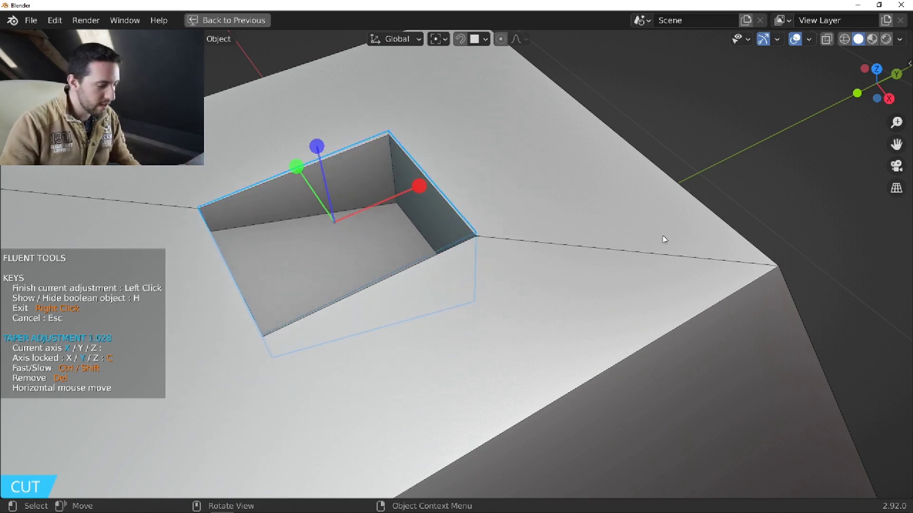
{"action": "key", "text": "g"}
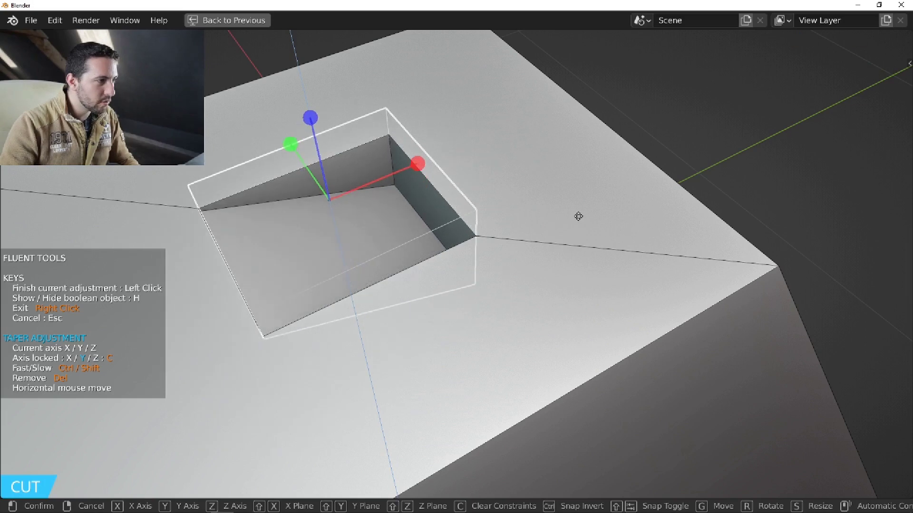
{"action": "left_click", "coordinate": [576, 210]}
{"action": "middle_click_drag", "start_coordinate": [443, 209], "coordinate": [424, 189]}
{"action": "right_click", "coordinate": [424, 189]}
Inset a rectangle across the front corner of the tapered box, spanning its top face and both adjoining sides.
{"action": "key", "text": "KP_Decimal"}
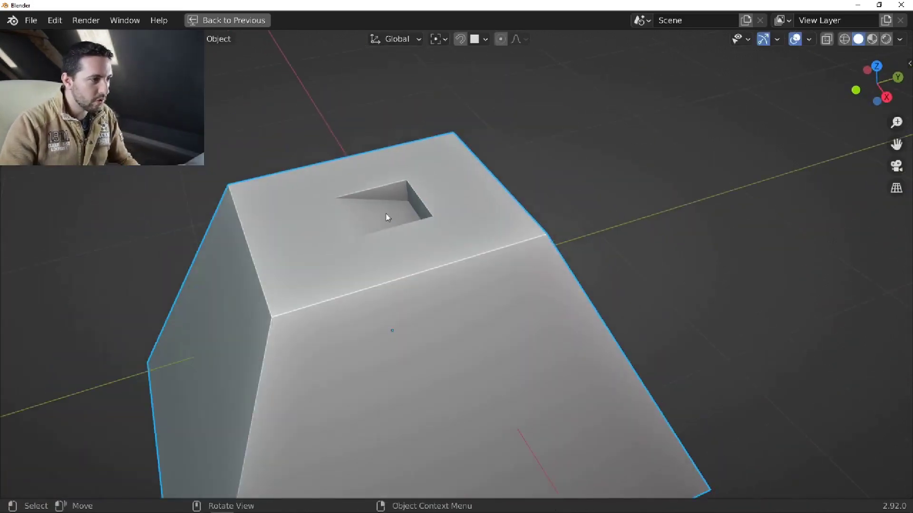
{"action": "scroll", "coordinate": [387, 216], "scroll_direction": "up", "scroll_amount": 3}
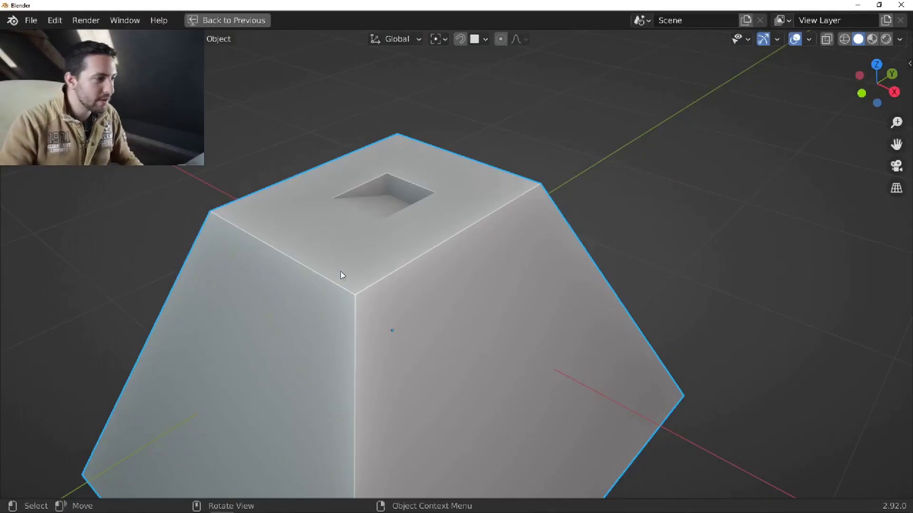
{"action": "scroll", "coordinate": [341, 275], "scroll_direction": "up", "scroll_amount": 5}
{"action": "middle_click_drag", "start_coordinate": [410, 257], "coordinate": [384, 262]}
{"action": "key", "text": "f"}
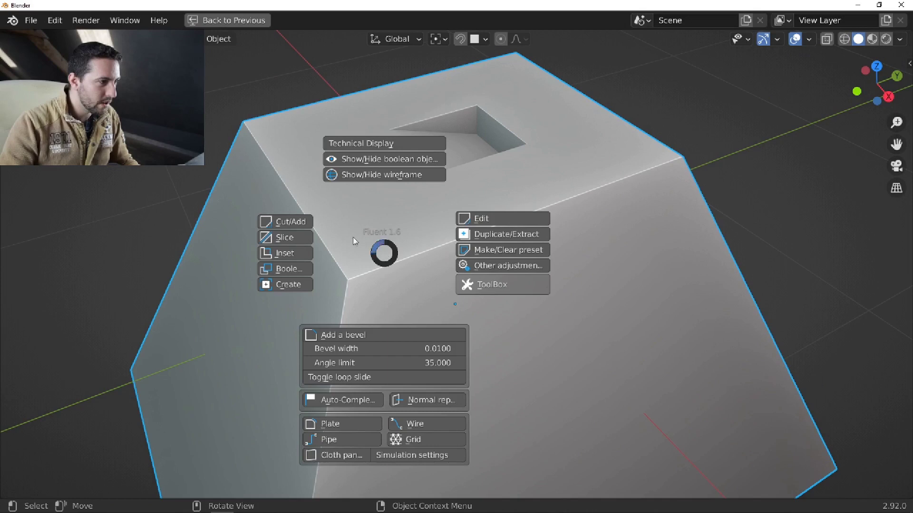
{"action": "left_click", "coordinate": [288, 255]}
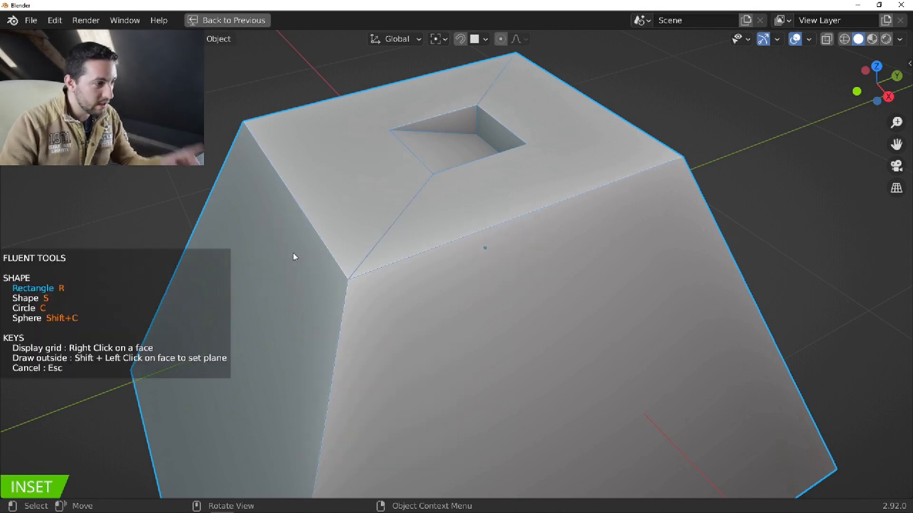
{"action": "middle_click_drag", "start_coordinate": [237, 295], "coordinate": [301, 265], "text": "shift"}
{"action": "left_click", "coordinate": [452, 175]}
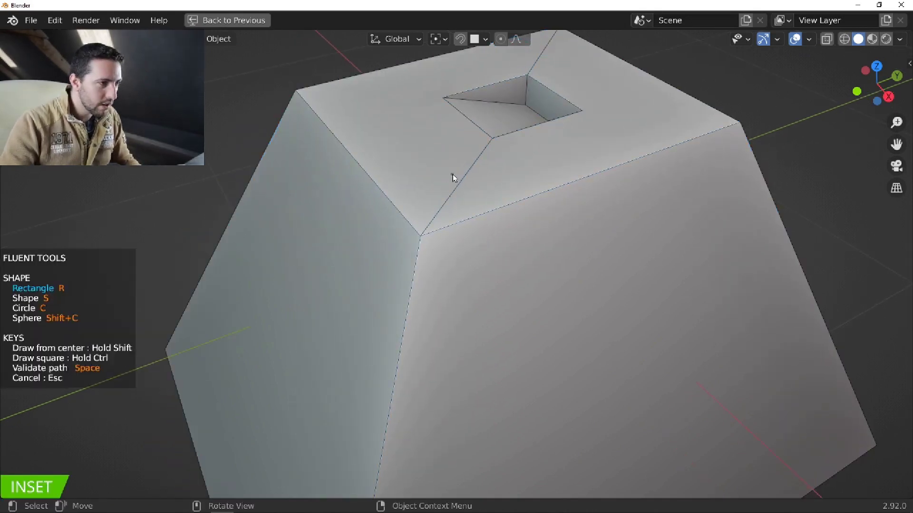
{"action": "left_click", "coordinate": [389, 358]}
{"action": "left_click", "coordinate": [357, 335]}
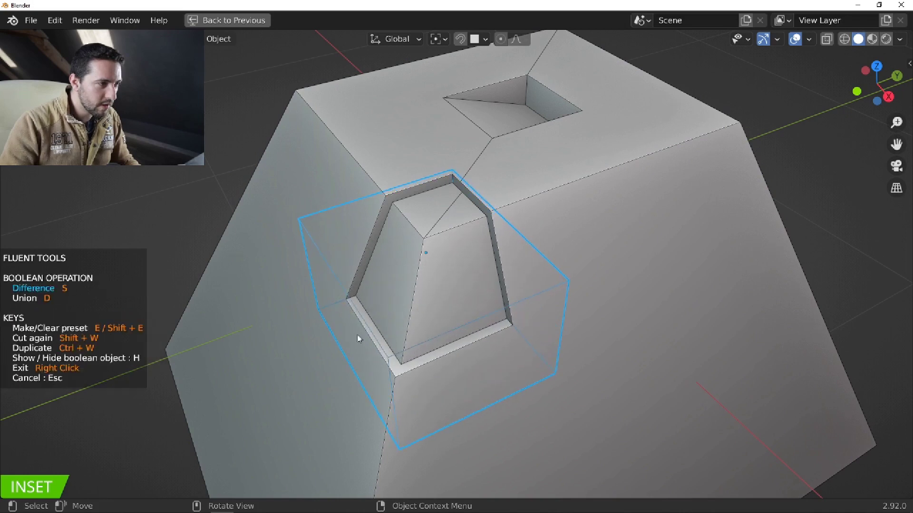
Mirror the corner inset along the X and Y axes onto all four corners of the box.
{"action": "left_click", "coordinate": [468, 257]}
{"action": "left_click", "coordinate": [361, 240]}
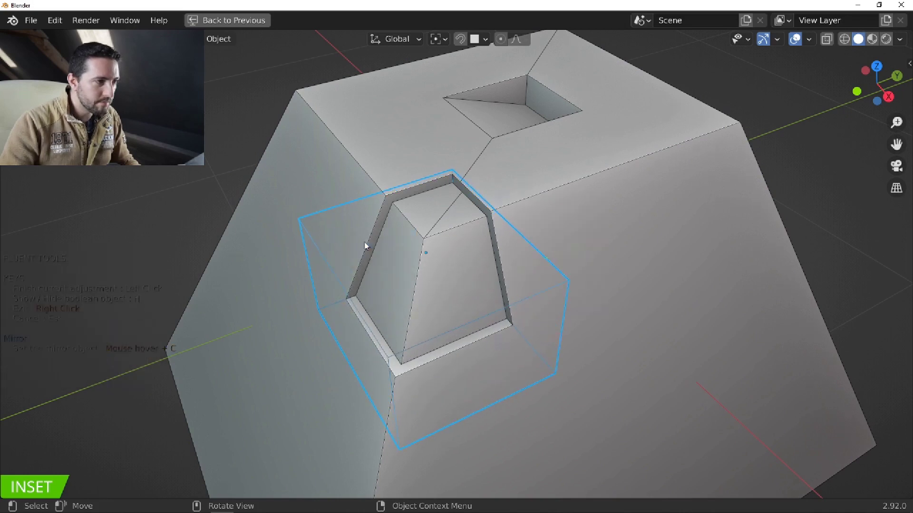
{"action": "left_click", "coordinate": [451, 228]}
{"action": "left_click", "coordinate": [576, 246]}
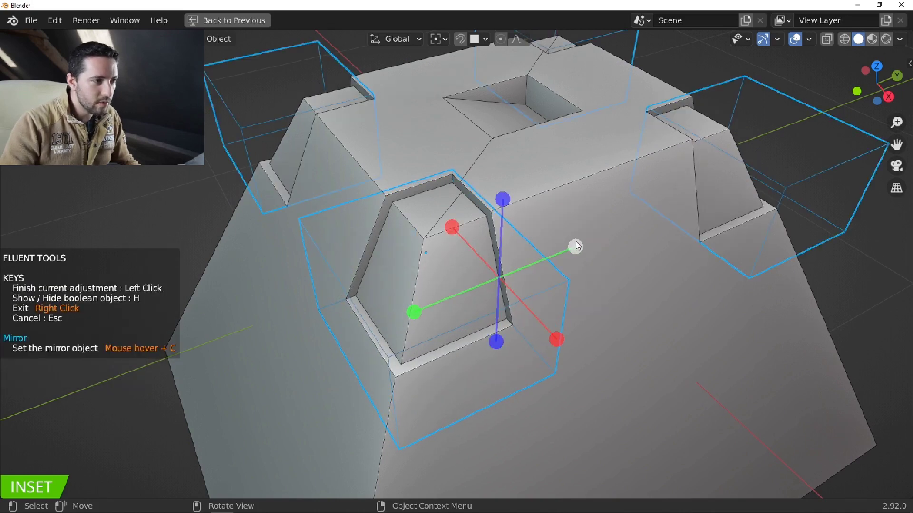
{"action": "left_click", "coordinate": [402, 238]}
Switch the boolean operation of the mirrored corner insets to Union.
{"action": "middle_click_drag", "start_coordinate": [409, 244], "coordinate": [402, 244]}
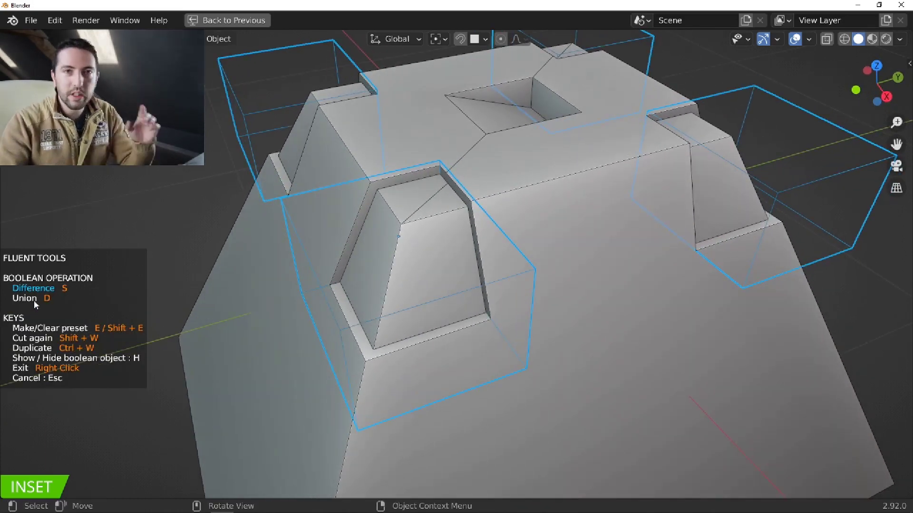
{"action": "key", "text": "d"}
{"action": "middle_click_drag", "start_coordinate": [358, 278], "coordinate": [379, 258]}
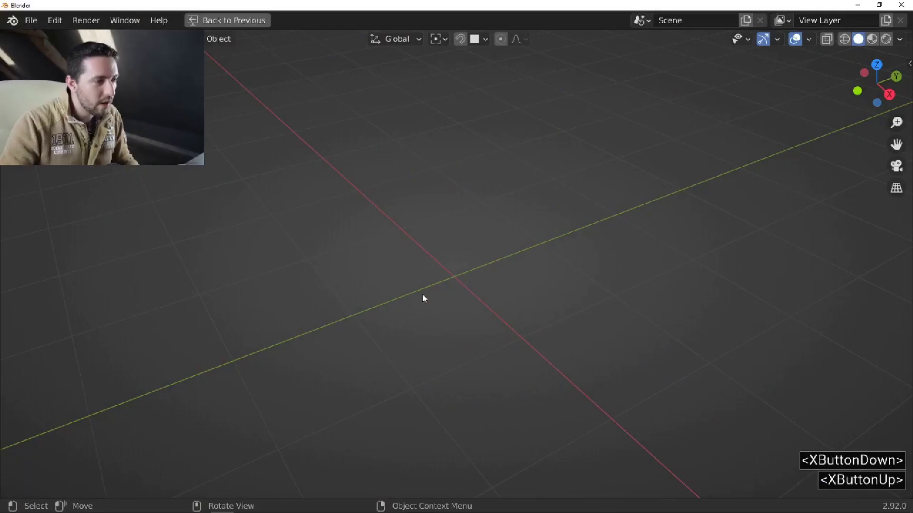
Add a plane mesh at the center of the empty scene.
{"action": "middle_click_drag", "start_coordinate": [424, 298], "coordinate": [427, 286]}
{"action": "key", "text": "f"}
{"action": "right_click", "coordinate": [457, 294]}
{"action": "key", "text": "ctrl"}
{"action": "key", "text": "shift+a"}
{"action": "mouse_move", "coordinate": [381, 224]}
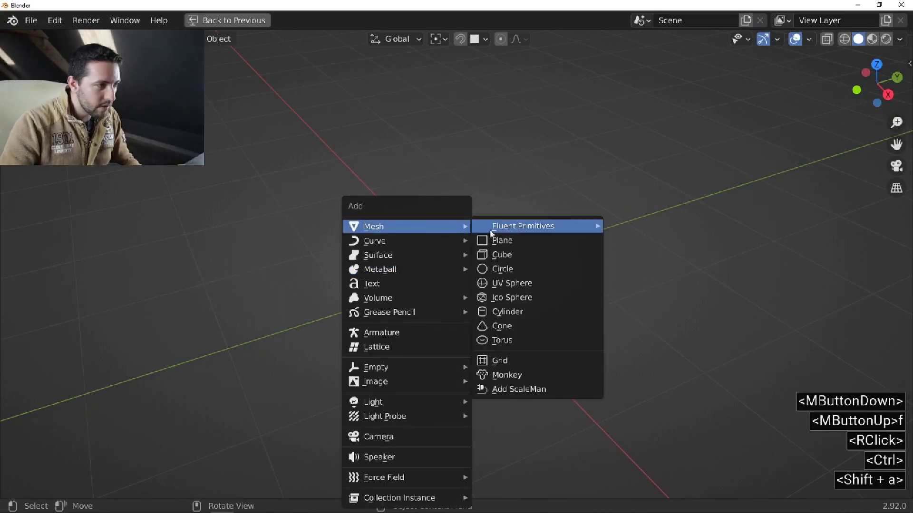
{"action": "left_click", "coordinate": [512, 240]}
{"action": "middle_click", "coordinate": [422, 283]}
Cut a central loop across the plane along X and scale it outward to form a hexagonal outline.
{"action": "key", "text": "Tab"}
{"action": "key", "text": "ctrl+r"}
{"action": "left_click", "coordinate": [427, 230]}
{"action": "right_click", "coordinate": [427, 229]}
{"action": "key", "text": "s"}
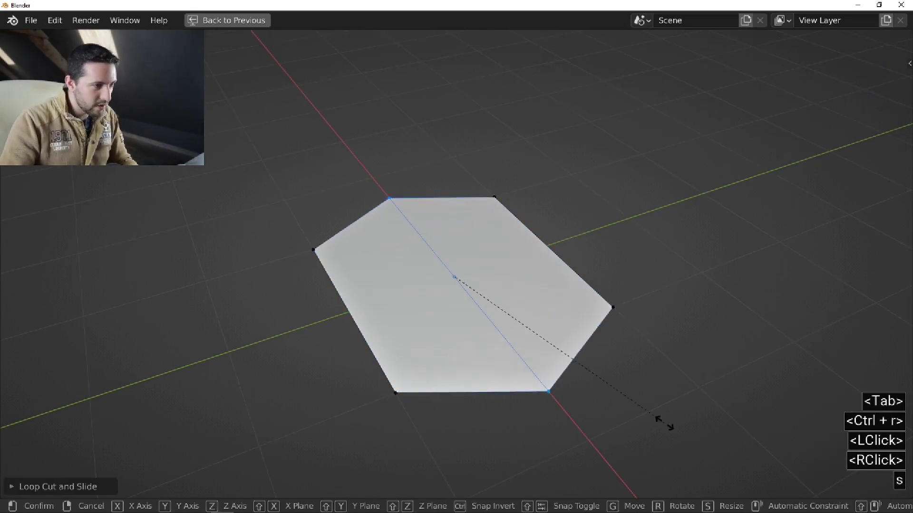
{"action": "left_click", "coordinate": [558, 318]}
Extrude the hexagon's edge on the positive Y side along Y into a long arm and return to Object Mode.
{"action": "key", "text": "2"}
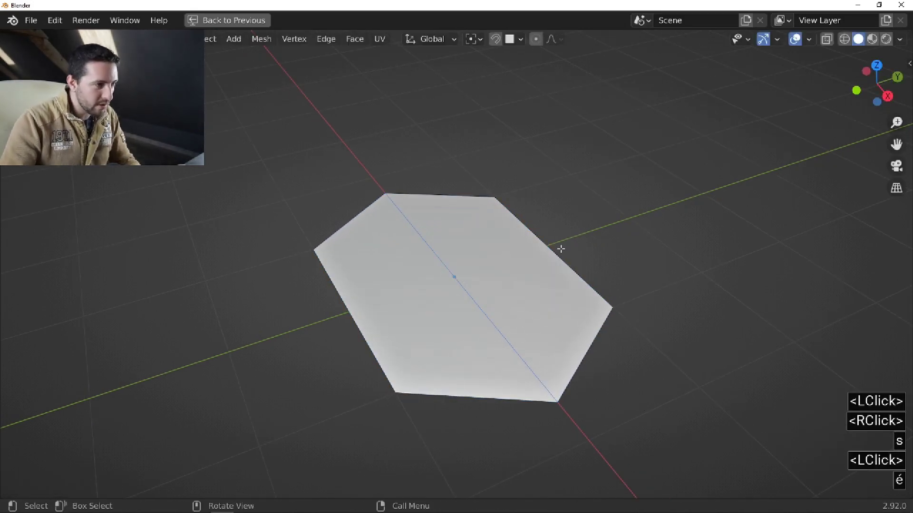
{"action": "left_click", "coordinate": [549, 249]}
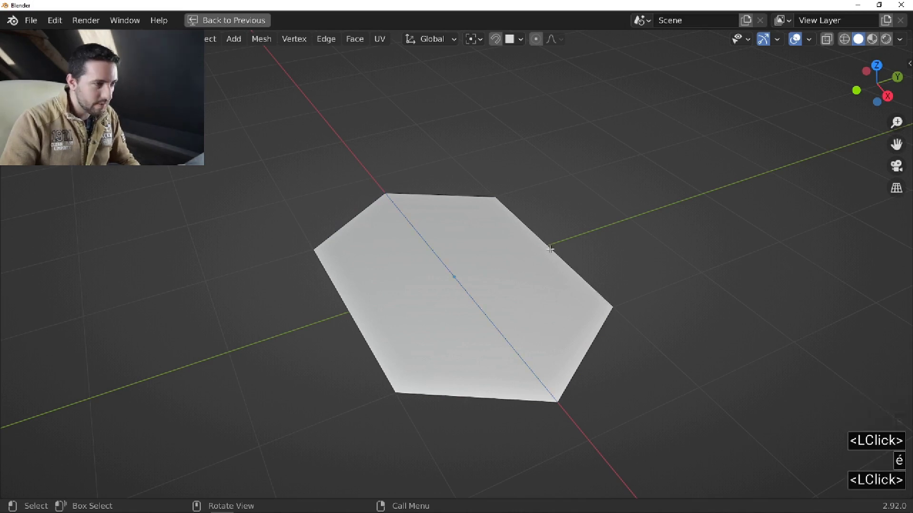
{"action": "key", "text": "e"}
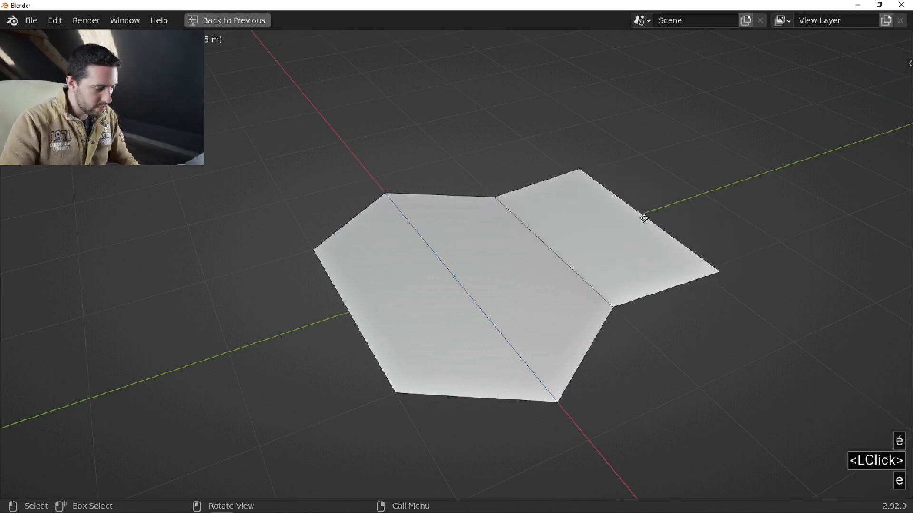
{"action": "key", "text": "y"}
{"action": "left_click", "coordinate": [734, 208]}
{"action": "middle_click_drag", "start_coordinate": [682, 217], "coordinate": [551, 255], "text": "shift"}
{"action": "key", "text": "Tab"}
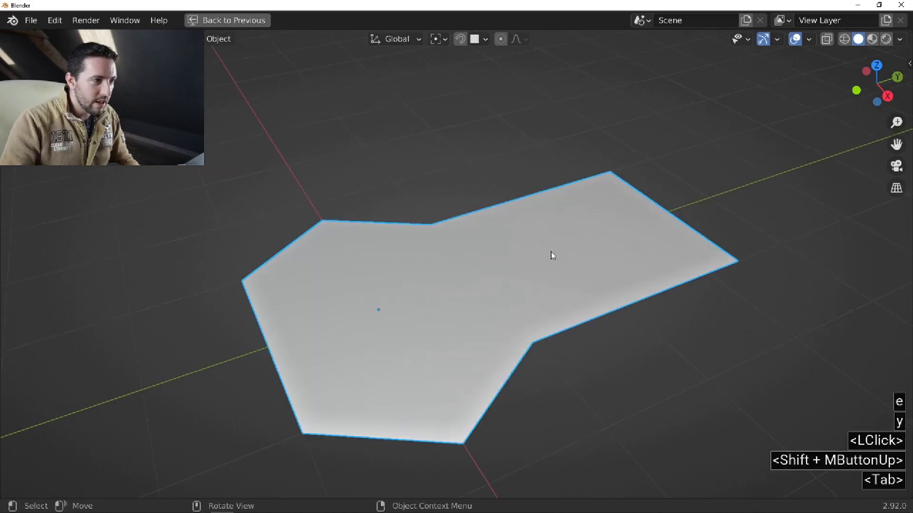
Convert the flat shape into a Fluent object with Become Fluent and give it thickness.
{"action": "key", "text": "f"}
{"action": "mouse_move", "coordinate": [661, 281]}
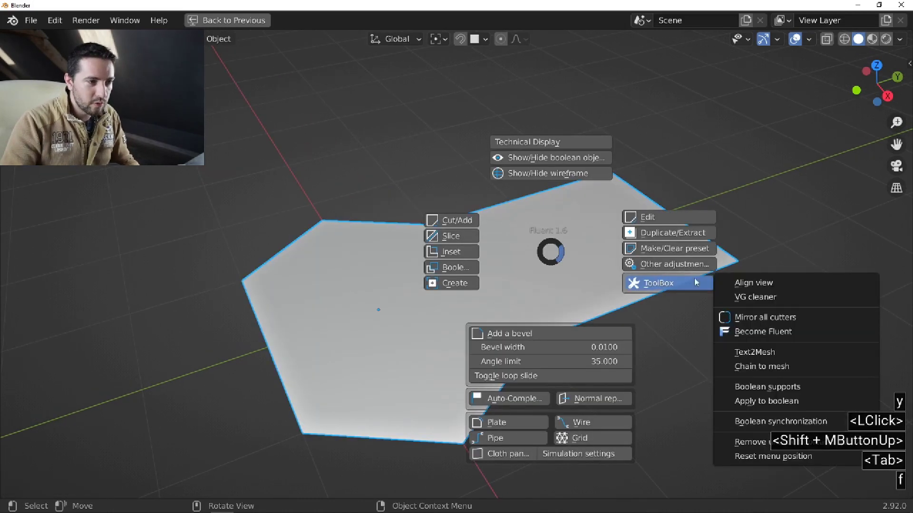
{"action": "left_click", "coordinate": [813, 332]}
{"action": "middle_click_drag", "start_coordinate": [498, 303], "coordinate": [529, 283]}
{"action": "left_click_drag", "start_coordinate": [528, 279], "coordinate": [594, 226]}
{"action": "left_click", "coordinate": [733, 251]}
Bevel the solid's vertical corners, and add a straight second bevel about 0.056 wide along its outline edges.
{"action": "left_click_drag", "start_coordinate": [498, 210], "coordinate": [542, 186]}
{"action": "left_click", "coordinate": [573, 197]}
{"action": "left_click_drag", "start_coordinate": [441, 262], "coordinate": [475, 250]}
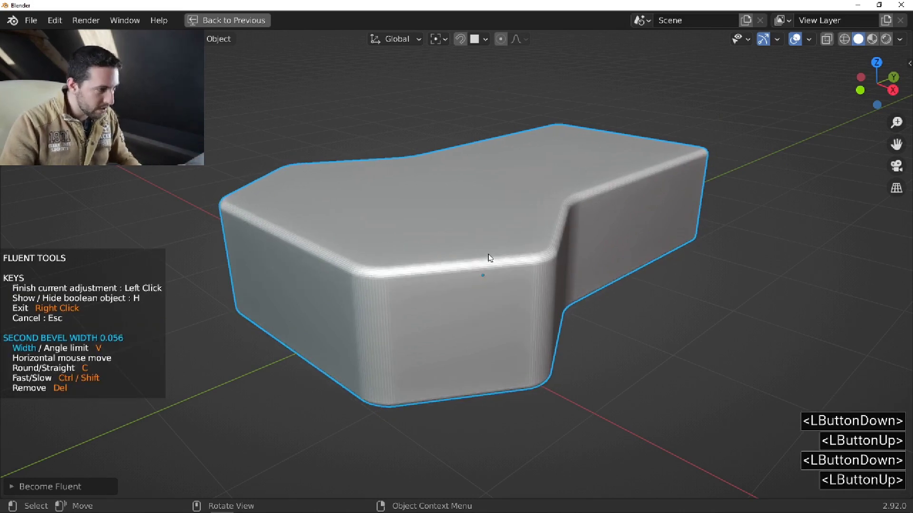
{"action": "key", "text": "v"}
{"action": "key", "text": "v"}
{"action": "key", "text": "c"}
{"action": "left_click", "coordinate": [489, 257]}
Arrange the solid in a four-element circular array with a radius of about -8, rotating the elements by 90° twice.
{"action": "mouse_move", "coordinate": [489, 257]}
{"action": "middle_mouse_down"}
{"action": "mouse_move", "coordinate": [416, 279]}
{"action": "mouse_move", "coordinate": [480, 266]}
{"action": "middle_mouse_up"}
{"action": "scroll", "coordinate": [480, 266], "scroll_direction": "down", "scroll_amount": 4}
{"action": "middle_click", "coordinate": [480, 266]}
{"action": "left_click_drag", "start_coordinate": [453, 253], "coordinate": [364, 272]}
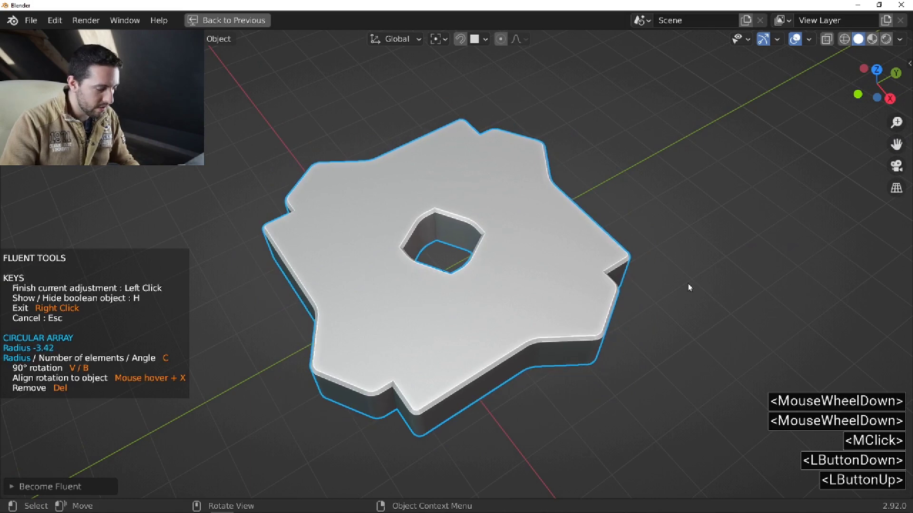
{"action": "key", "text": "ctrl+v"}
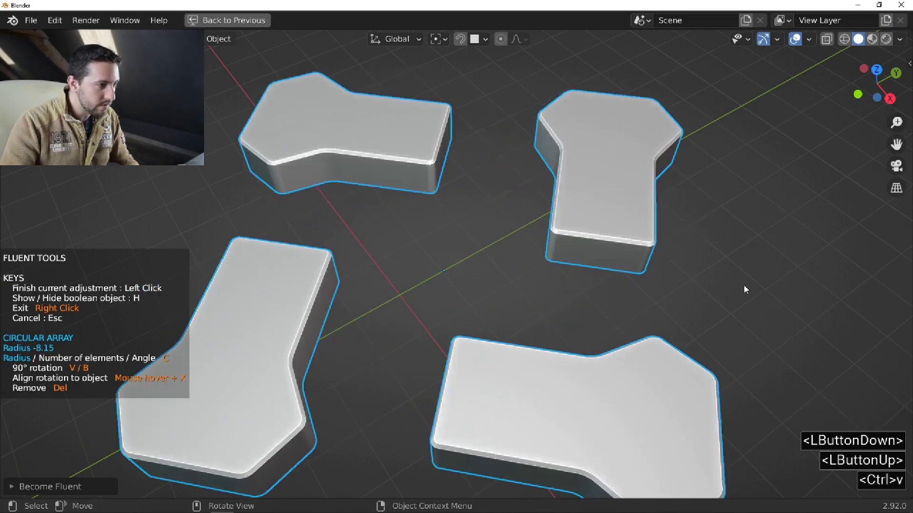
{"action": "key", "text": "ctrl+v"}
{"action": "left_click", "coordinate": [744, 287]}
{"action": "scroll", "coordinate": [506, 274], "scroll_direction": "down", "scroll_amount": 3}
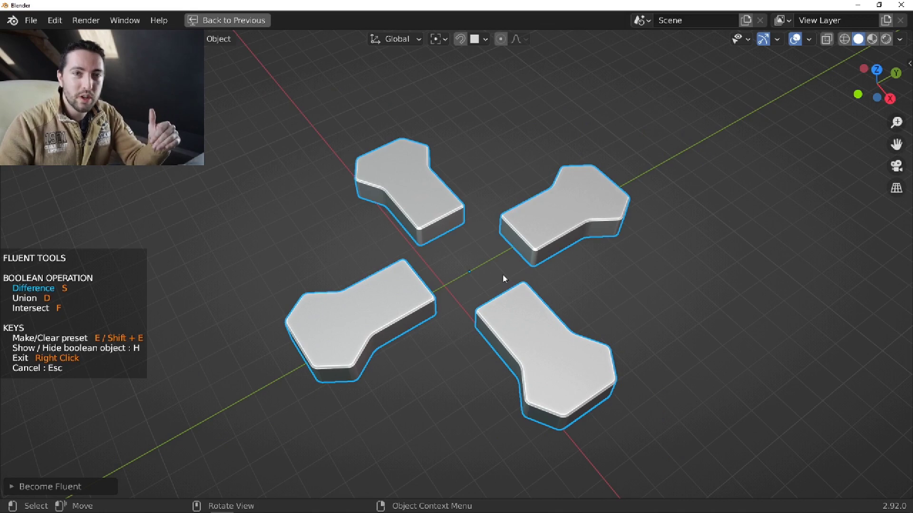
{"action": "right_click", "coordinate": [524, 328]}
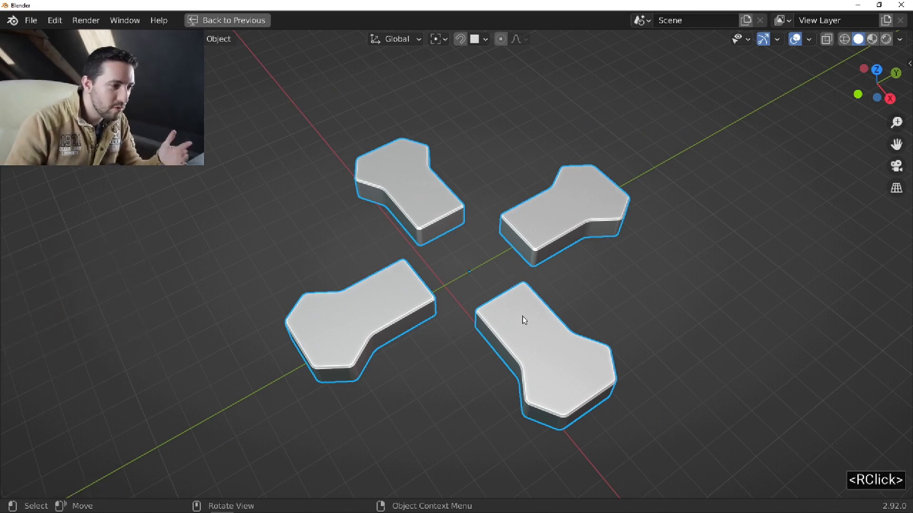
Delete the arrayed object and reset the 3D cursor to the world origin.
{"action": "key", "text": "Delete"}
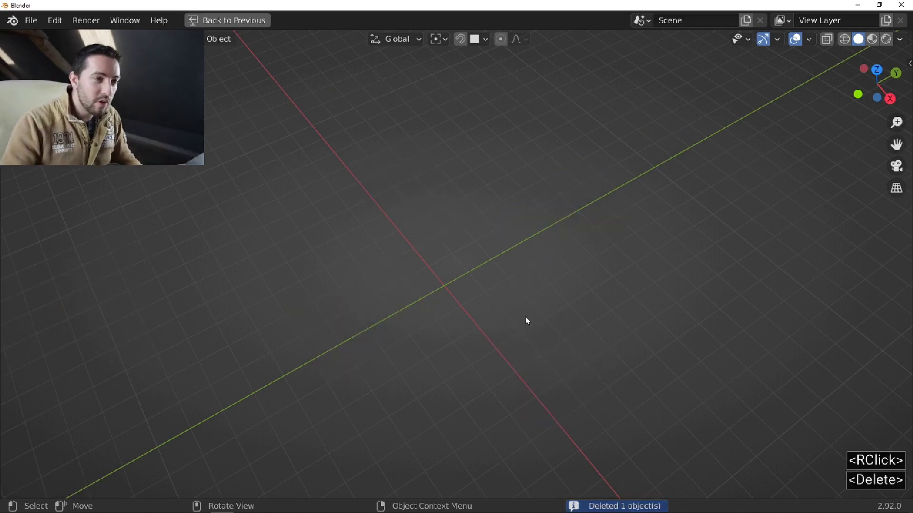
{"action": "key", "text": "shift+s"}
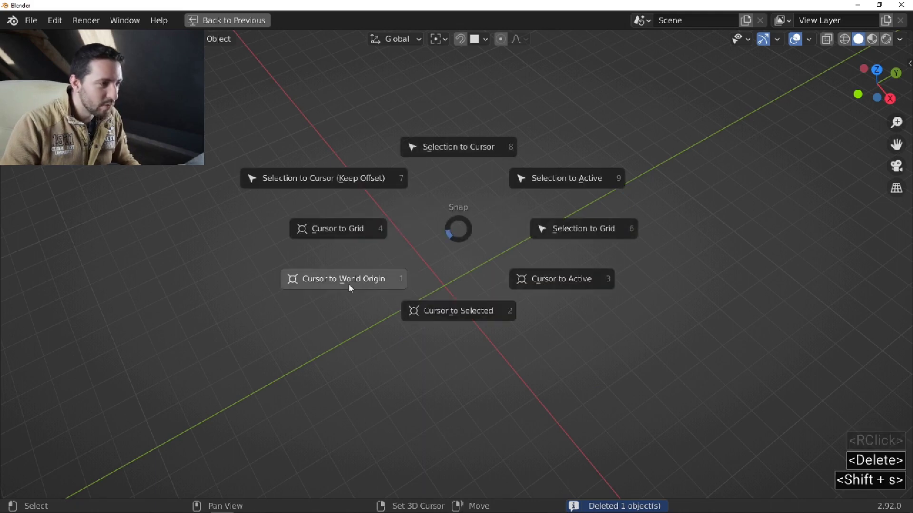
{"action": "left_click", "coordinate": [346, 279]}
{"action": "middle_click_drag", "start_coordinate": [387, 289], "coordinate": [393, 262]}
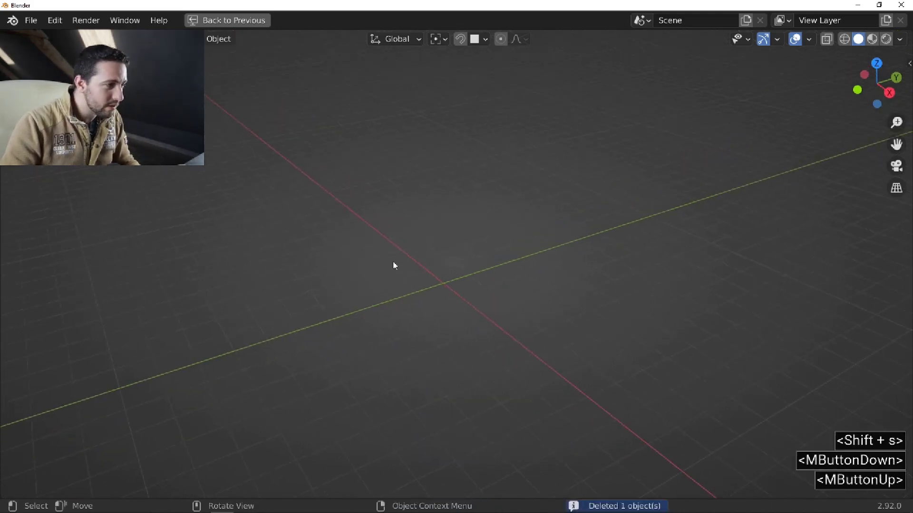
Import the skull outline as a curve, select it and open it in Edit Mode to show its control points.
{"action": "scroll", "coordinate": [430, 283], "scroll_direction": "up", "scroll_amount": 4}
{"action": "left_click", "coordinate": [32, 22]}
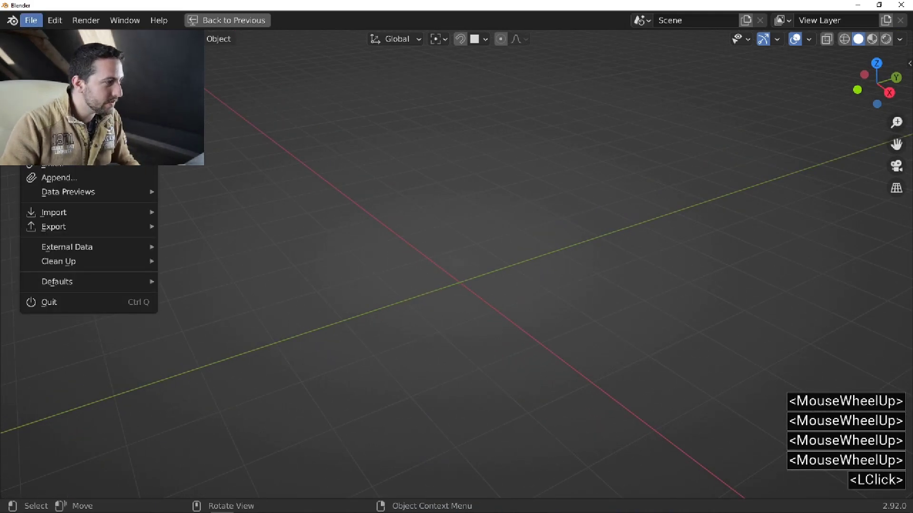
{"action": "left_click", "coordinate": [90, 213]}
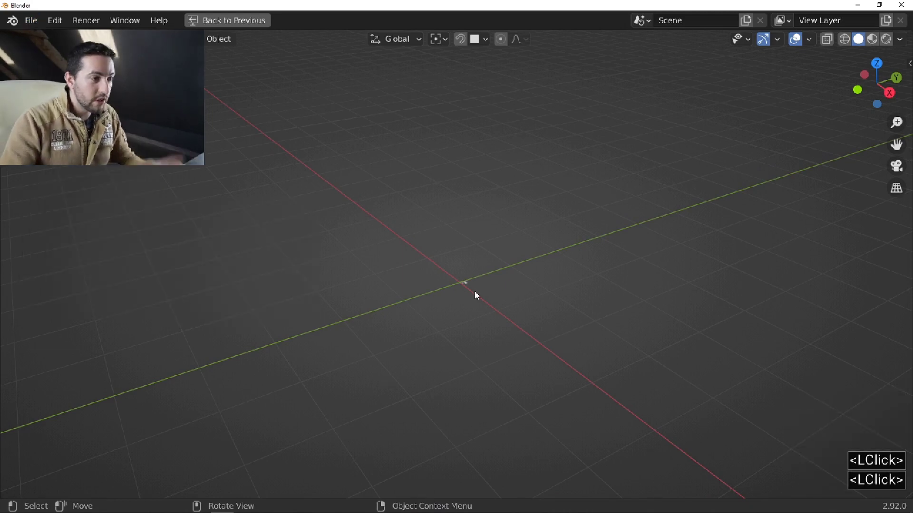
{"action": "scroll", "coordinate": [468, 290], "scroll_direction": "up", "scroll_amount": 5}
{"action": "left_click", "coordinate": [456, 264]}
{"action": "scroll", "coordinate": [457, 272], "scroll_direction": "down", "scroll_amount": 3}
{"action": "middle_click_drag", "start_coordinate": [456, 272], "coordinate": [505, 279]}
{"action": "scroll", "coordinate": [452, 273], "scroll_direction": "up", "scroll_amount": 6}
{"action": "scroll", "coordinate": [454, 275], "scroll_direction": "down", "scroll_amount": 1}
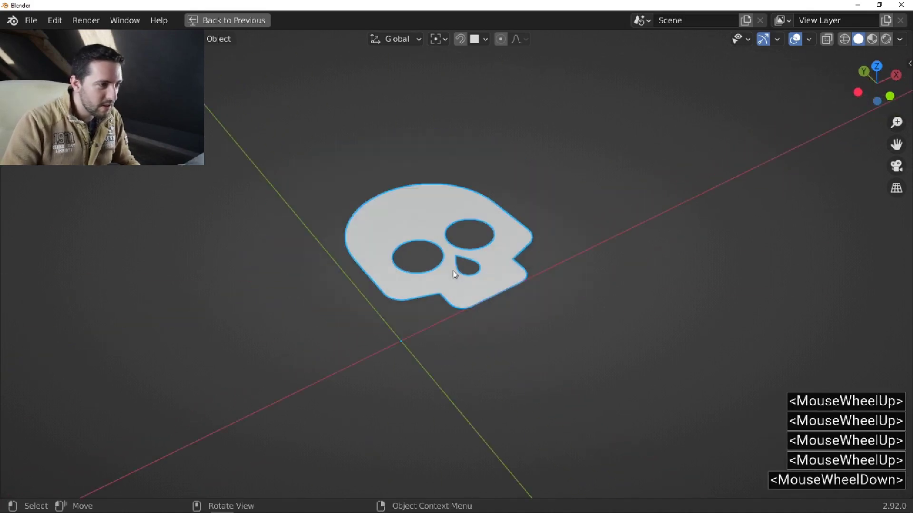
{"action": "key", "text": "Tab"}
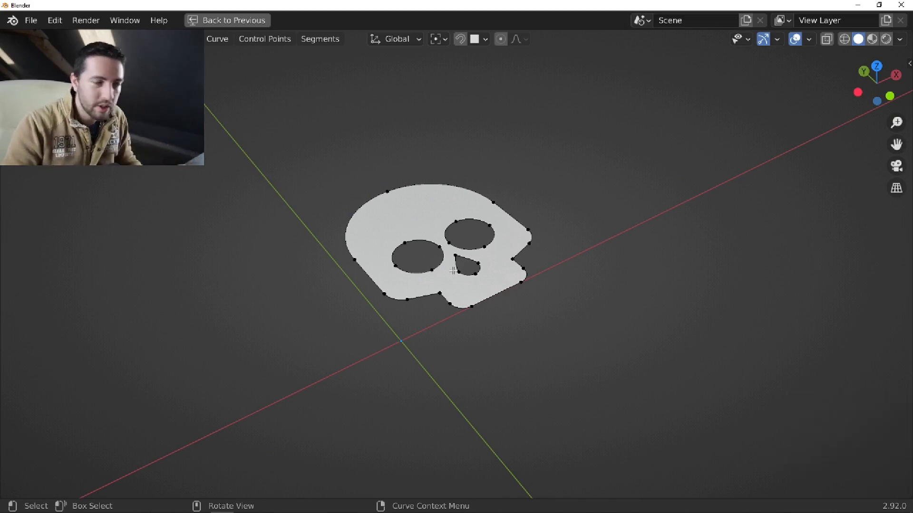
Convert the skull curve to a mesh and inspect its geometry in Edit Mode.
{"action": "key", "text": "Tab"}
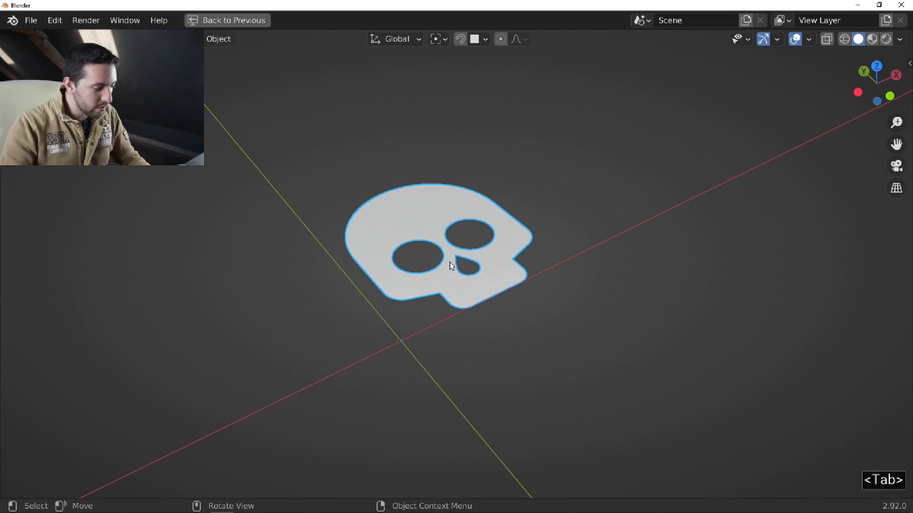
{"action": "key", "text": "F3"}
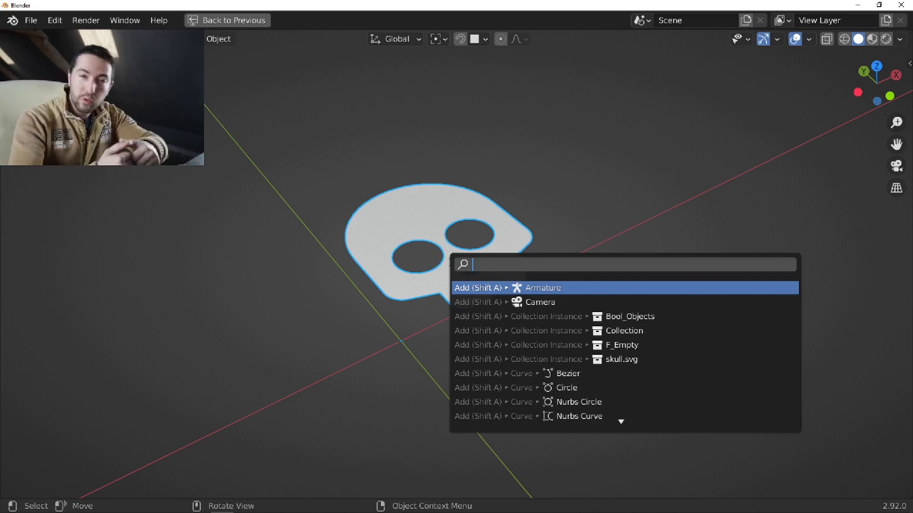
{"action": "type", "text": "convert"}
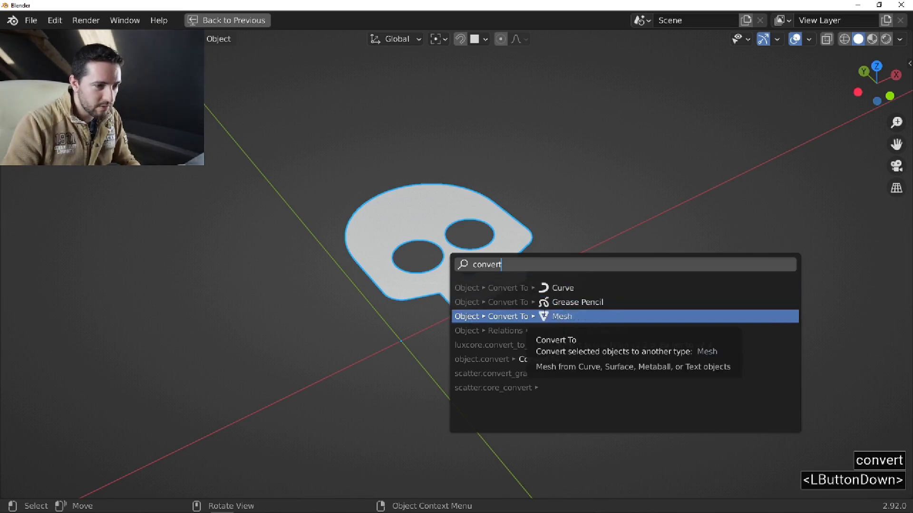
{"action": "left_click", "coordinate": [544, 316]}
{"action": "key", "text": "Tab"}
{"action": "scroll", "coordinate": [438, 238], "scroll_direction": "up", "scroll_amount": 3}
{"action": "scroll", "coordinate": [438, 238], "scroll_direction": "down", "scroll_amount": 1}
{"action": "scroll", "coordinate": [438, 238], "scroll_direction": "down", "scroll_amount": 1}
{"action": "middle_click_drag", "start_coordinate": [437, 239], "coordinate": [432, 251], "text": "ctrl"}
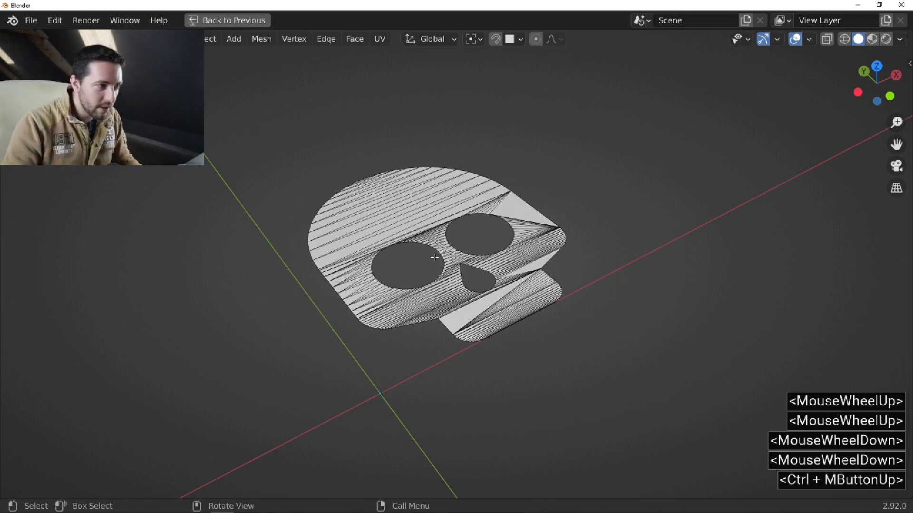
Center the skull mesh's origin on its geometry and snap the skull to the 3D cursor at the world origin.
{"action": "key", "text": "Tab"}
{"action": "scroll", "coordinate": [432, 258], "scroll_direction": "down", "scroll_amount": 1}
{"action": "right_click", "coordinate": [436, 257]}
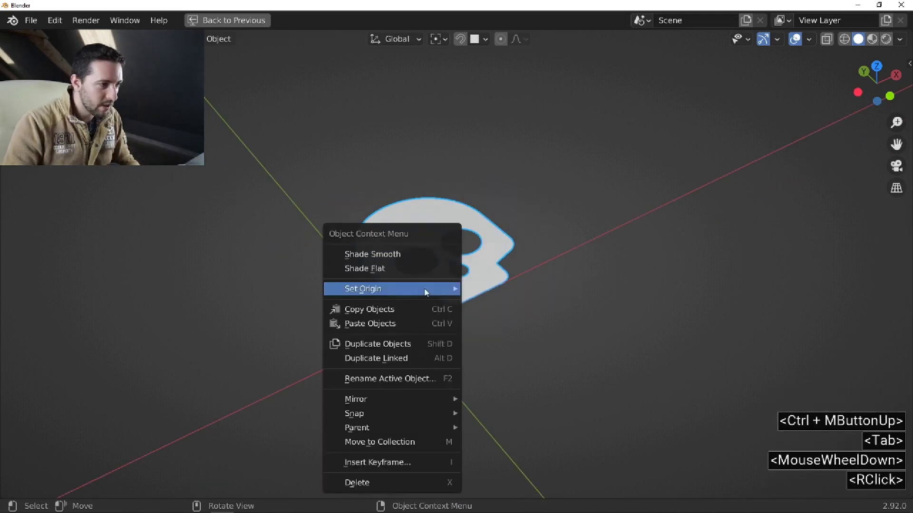
{"action": "mouse_move", "coordinate": [423, 292]}
{"action": "left_click", "coordinate": [508, 306]}
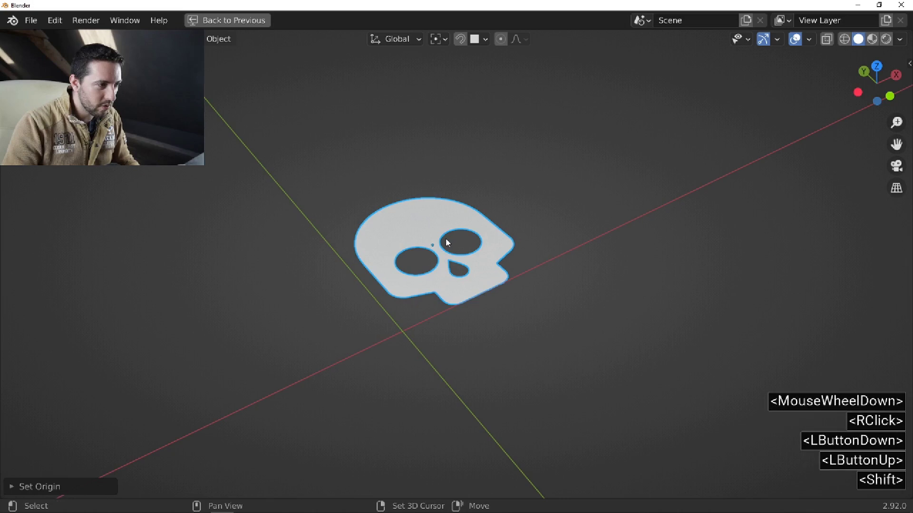
{"action": "key", "text": "shift+s"}
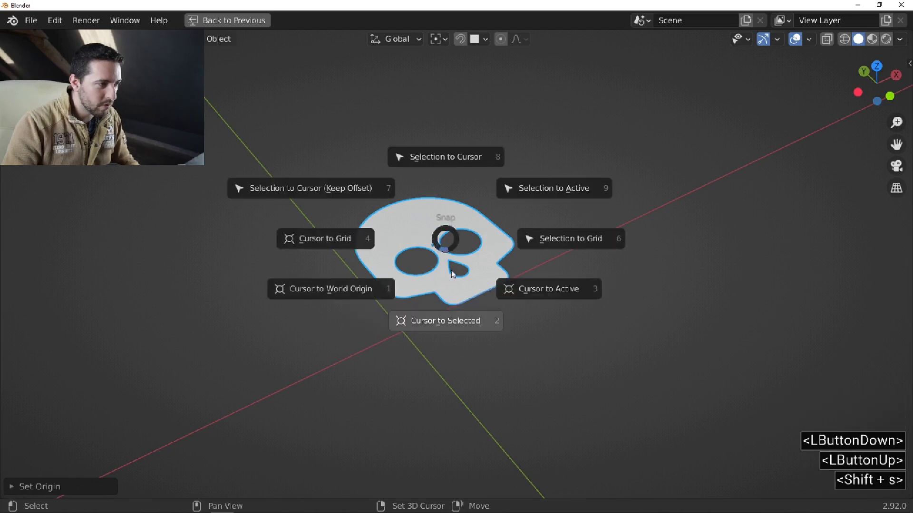
{"action": "left_click", "coordinate": [433, 156]}
{"action": "scroll", "coordinate": [413, 215], "scroll_direction": "down", "scroll_amount": 2}
{"action": "scroll", "coordinate": [414, 215], "scroll_direction": "up", "scroll_amount": 2}
{"action": "scroll", "coordinate": [414, 216], "scroll_direction": "down", "scroll_amount": 4}
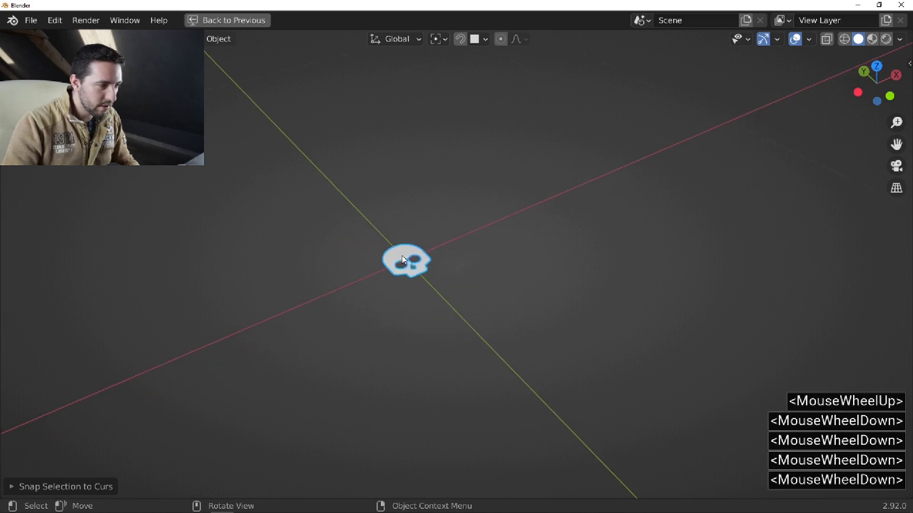
Scale up all of the skull's geometry in Edit Mode and return to Object Mode.
{"action": "key", "text": "Tab"}
{"action": "key", "text": "a"}
{"action": "scroll", "coordinate": [414, 216], "scroll_direction": "down", "scroll_amount": 3}
{"action": "key", "text": "s"}
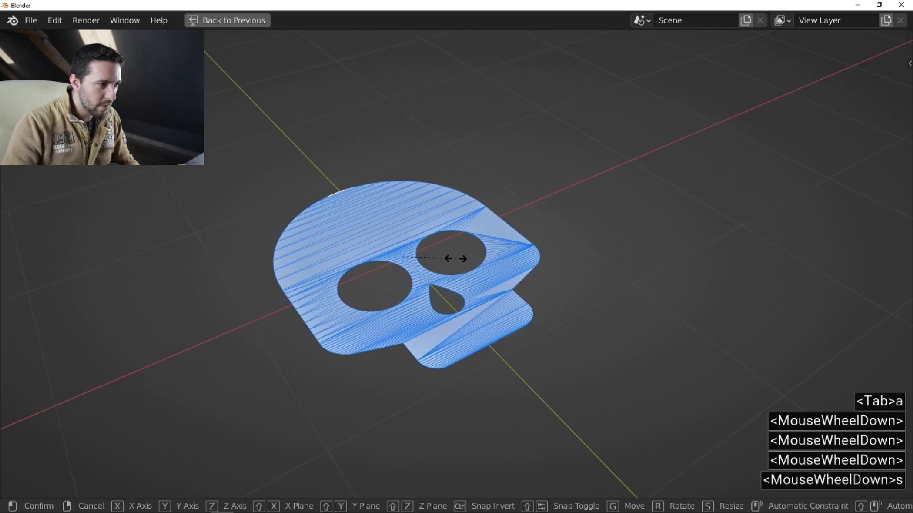
{"action": "left_click", "coordinate": [434, 256]}
{"action": "key", "text": "Tab"}
{"action": "scroll", "coordinate": [420, 251], "scroll_direction": "up", "scroll_amount": 1}
Make the skull mesh a Fluent object with Become Fluent and thicken it into a solid with Solidify.
{"action": "key", "text": "f"}
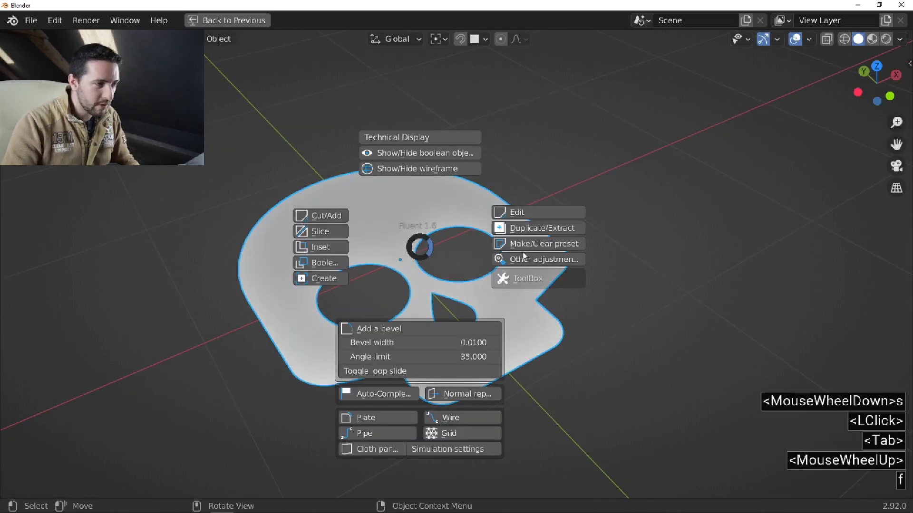
{"action": "mouse_move", "coordinate": [561, 279]}
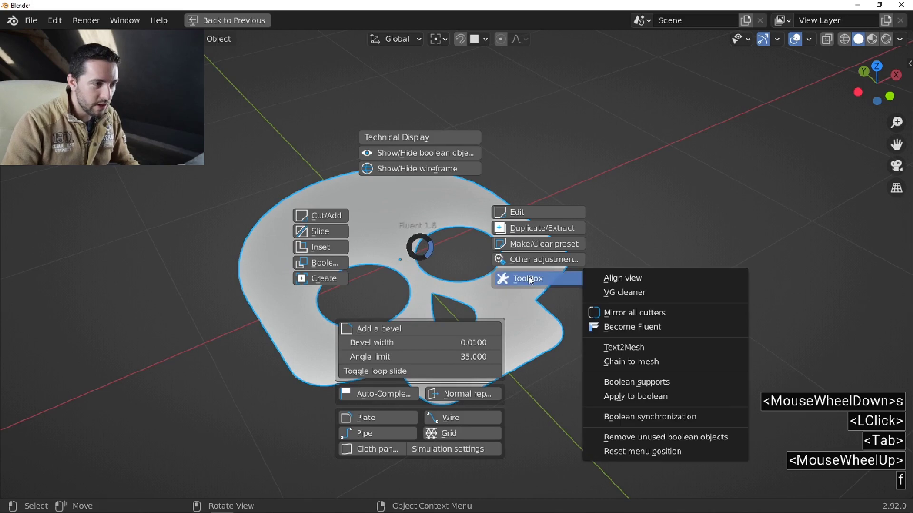
{"action": "left_click", "coordinate": [676, 328]}
{"action": "middle_click_drag", "start_coordinate": [407, 270], "coordinate": [420, 261]}
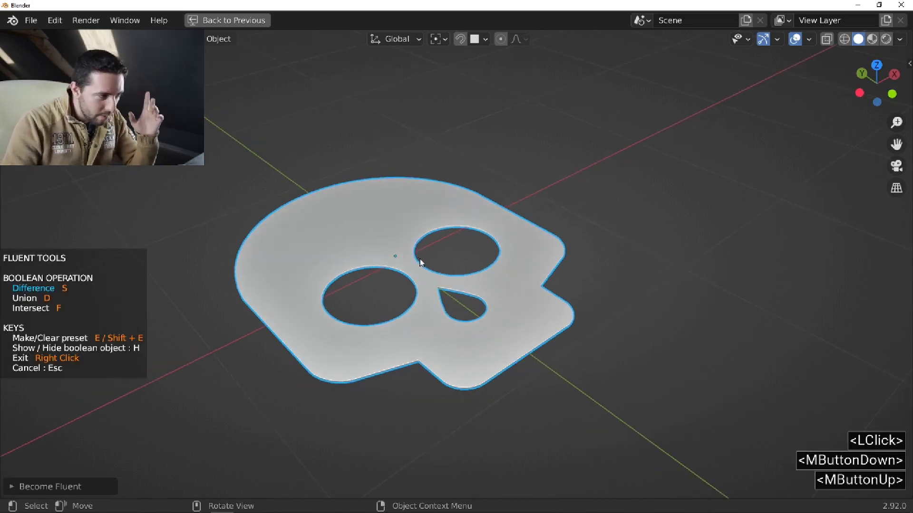
{"action": "left_click", "coordinate": [421, 262]}
{"action": "left_click", "coordinate": [564, 208]}
{"action": "left_click", "coordinate": [598, 222]}
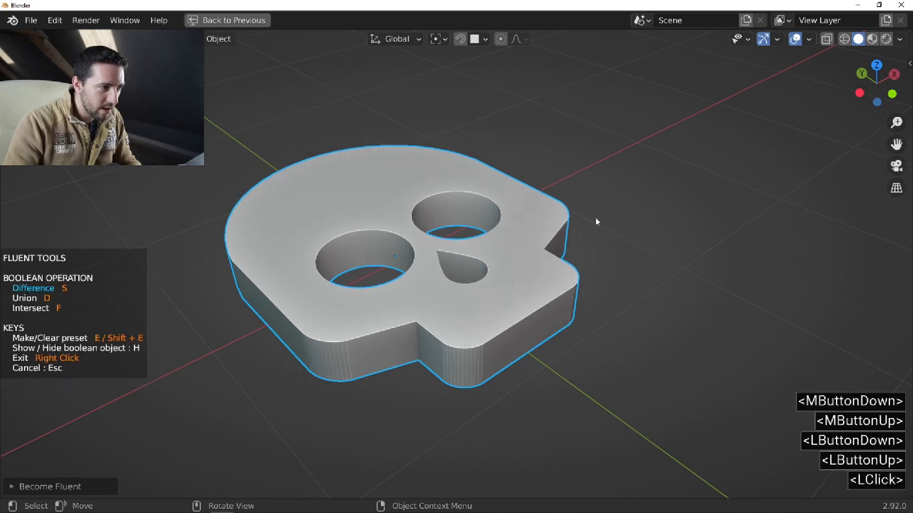
Try a Taper of about -0.28 along Z on the skull solid and remove it.
{"action": "left_click", "coordinate": [485, 248]}
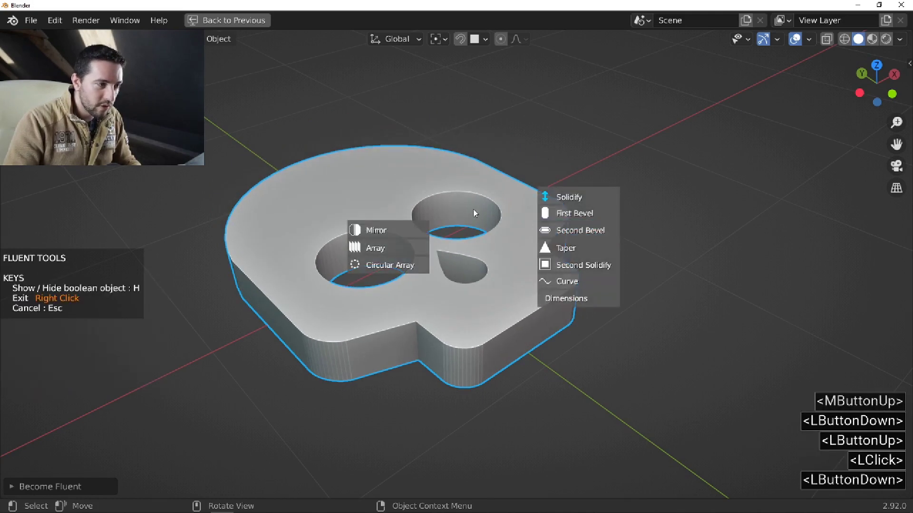
{"action": "left_click", "coordinate": [477, 225]}
{"action": "left_click_drag", "start_coordinate": [504, 228], "coordinate": [550, 231]}
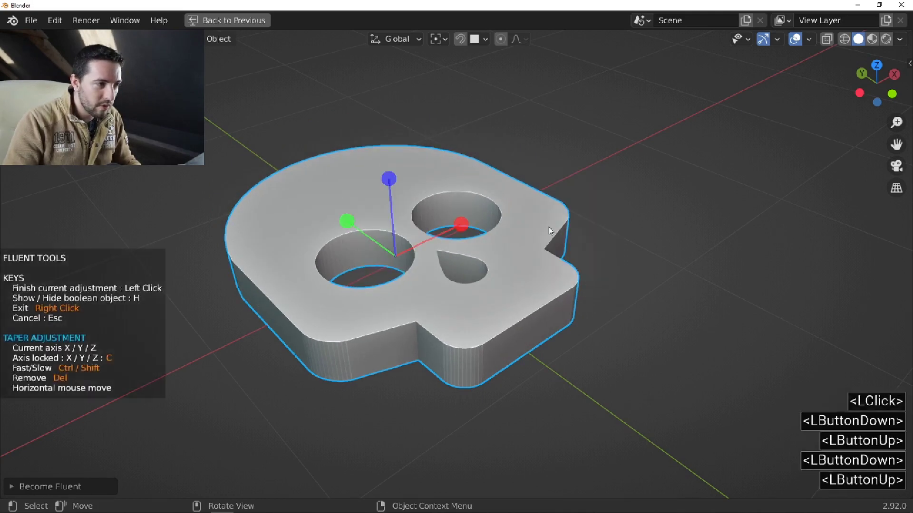
{"action": "left_click", "coordinate": [390, 181]}
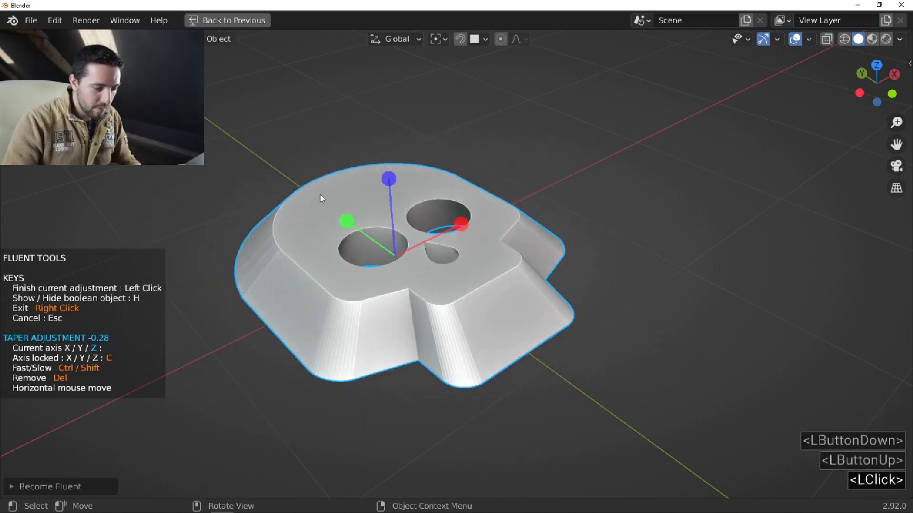
{"action": "key", "text": "Delete"}
{"action": "middle_click_drag", "start_coordinate": [321, 198], "coordinate": [498, 252]}
{"action": "scroll", "coordinate": [498, 252], "scroll_direction": "up", "scroll_amount": 1}
{"action": "scroll", "coordinate": [499, 252], "scroll_direction": "down", "scroll_amount": 3}
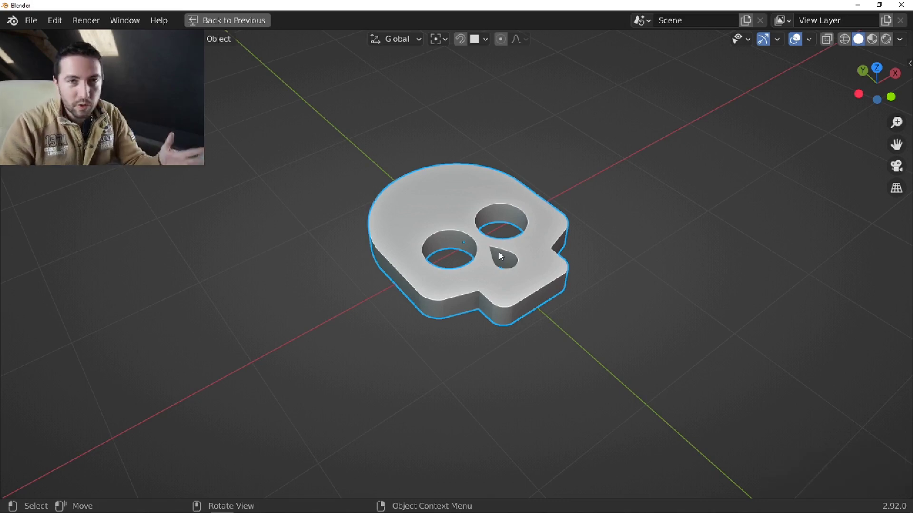
Add a Fluent cube primitive to the scene beside the skull.
{"action": "middle_click_drag", "start_coordinate": [494, 229], "coordinate": [475, 224]}
{"action": "key", "text": "shift+a"}
{"action": "mouse_move", "coordinate": [465, 228]}
{"action": "mouse_move", "coordinate": [535, 226]}
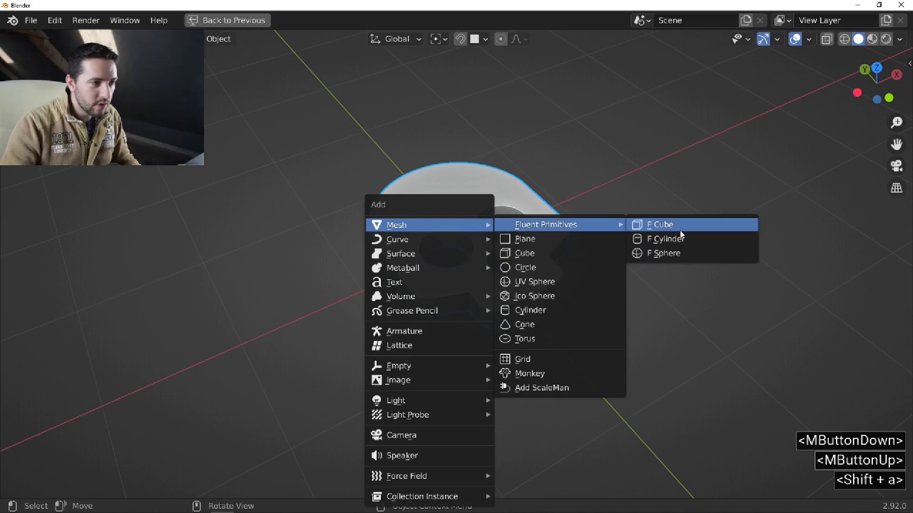
{"action": "left_click", "coordinate": [670, 225]}
{"action": "scroll", "coordinate": [434, 233], "scroll_direction": "down", "scroll_amount": 1}
{"action": "middle_click_drag", "start_coordinate": [434, 233], "coordinate": [362, 223], "text": "shift"}
{"action": "right_click", "coordinate": [315, 139]}
Place the 3D cursor on the cube's top face, snap the skull to it and adjust the skull's height along Z.
{"action": "right_click", "coordinate": [514, 228], "text": "shift"}
{"action": "left_click", "coordinate": [563, 261]}
{"action": "key", "text": "shift+s"}
{"action": "left_click", "coordinate": [546, 150]}
{"action": "middle_click_drag", "start_coordinate": [462, 155], "coordinate": [328, 157]}
{"action": "key", "text": "g"}
{"action": "key", "text": "z"}
{"action": "left_click", "coordinate": [348, 154]}
Cut the skull shape into the cube's top face with a Fluent Boolean set to Difference.
{"action": "double_click", "coordinate": [315, 225], "text": "shift"}
{"action": "key", "text": "f"}
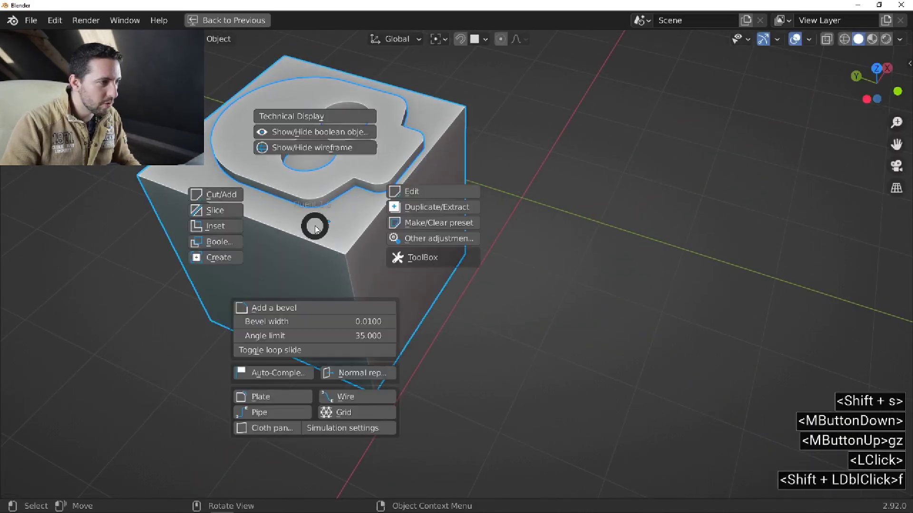
{"action": "left_click", "coordinate": [217, 244]}
{"action": "middle_click_drag", "start_coordinate": [251, 141], "coordinate": [228, 127]}
{"action": "scroll", "coordinate": [276, 152], "scroll_direction": "up", "scroll_amount": 2}
{"action": "scroll", "coordinate": [286, 157], "scroll_direction": "down", "scroll_amount": 2}
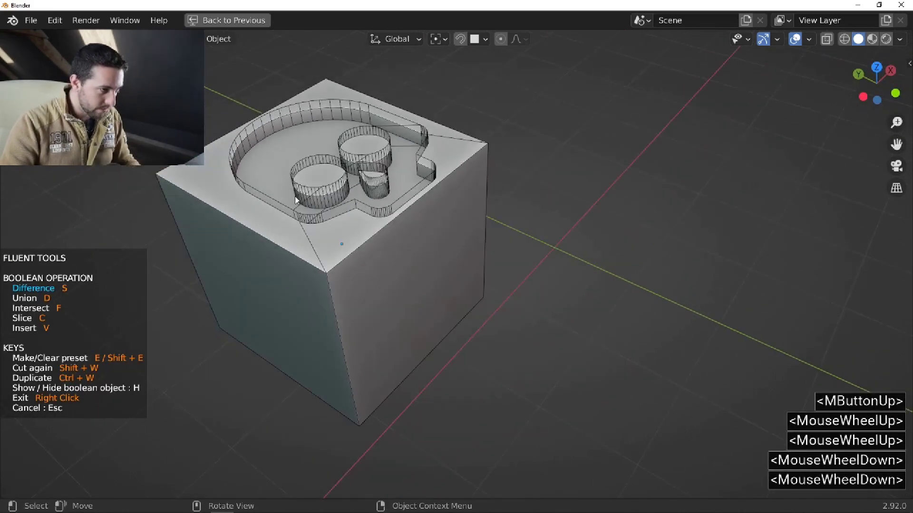
{"action": "scroll", "coordinate": [324, 224], "scroll_direction": "up", "scroll_amount": 2}
{"action": "right_click", "coordinate": [333, 238]}
{"action": "middle_click_drag", "start_coordinate": [335, 212], "coordinate": [300, 226]}
{"action": "scroll", "coordinate": [297, 228], "scroll_direction": "down", "scroll_amount": 3}
{"action": "scroll", "coordinate": [295, 228], "scroll_direction": "up", "scroll_amount": 1}
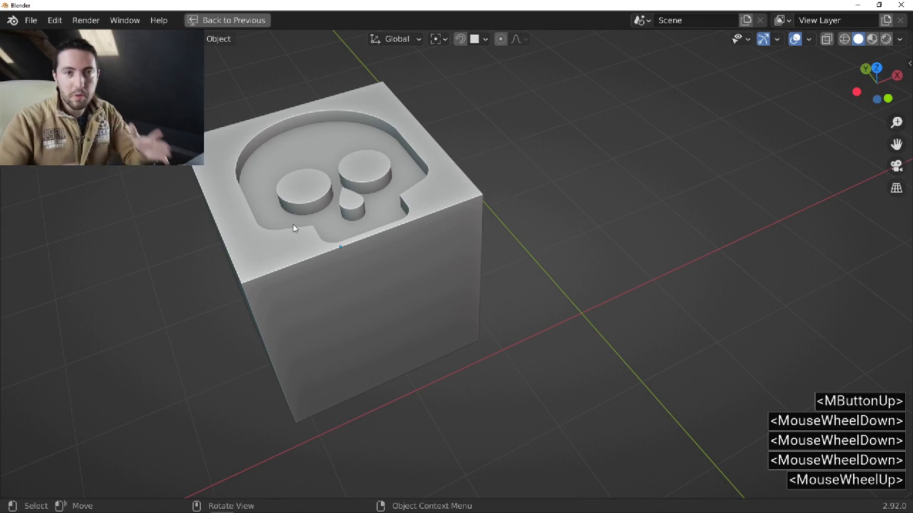
Add a Bezier curve at the world origin in the empty scene.
{"action": "middle_click_drag", "start_coordinate": [295, 228], "coordinate": [361, 242]}
{"action": "middle_click_drag", "start_coordinate": [361, 242], "coordinate": [426, 257], "text": "shift"}
{"action": "middle_click", "coordinate": [426, 258], "text": "shift"}
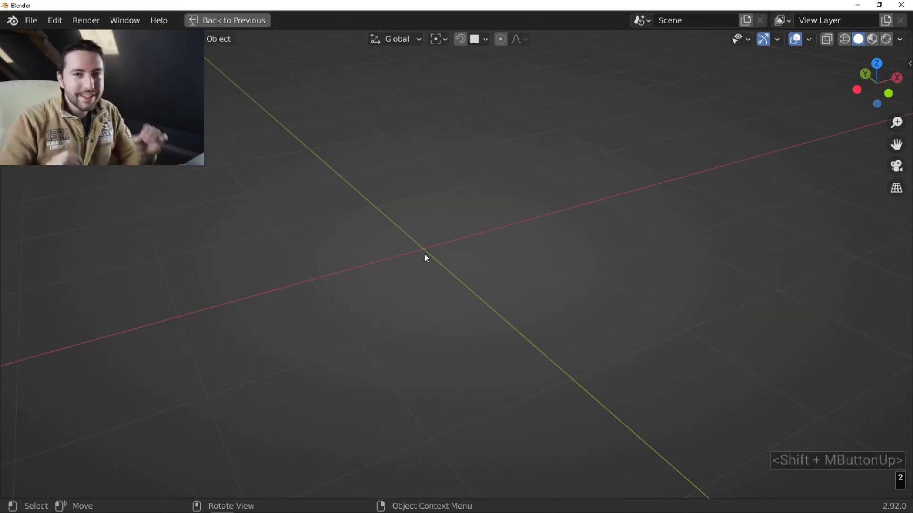
{"action": "middle_click_drag", "start_coordinate": [426, 256], "coordinate": [406, 241]}
{"action": "key", "text": "shift+a"}
{"action": "mouse_move", "coordinate": [416, 245]}
{"action": "left_click", "coordinate": [464, 240]}
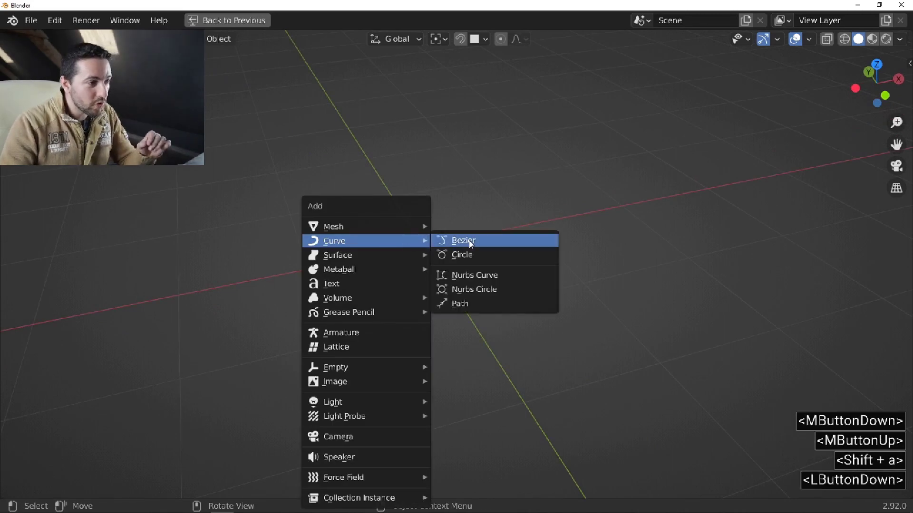
{"action": "scroll", "coordinate": [472, 235], "scroll_direction": "up", "scroll_amount": 2}
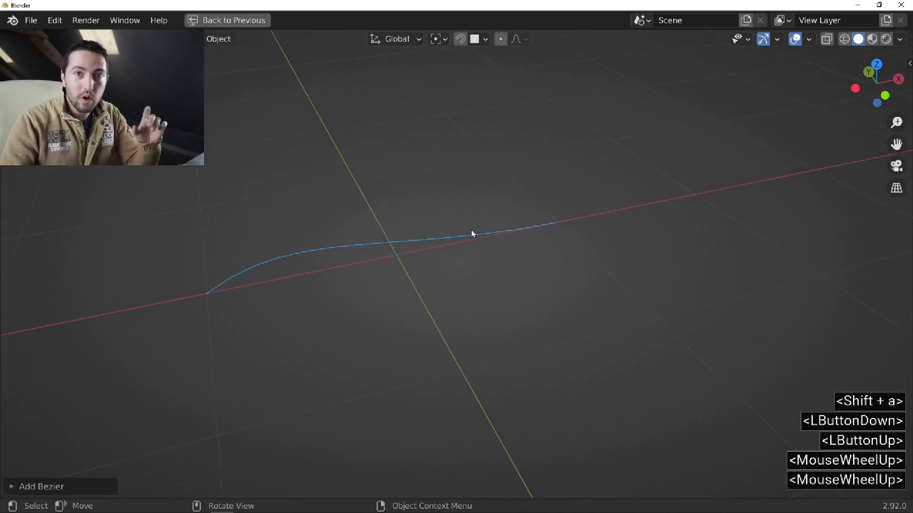
{"action": "scroll", "coordinate": [449, 236], "scroll_direction": "up", "scroll_amount": 1}
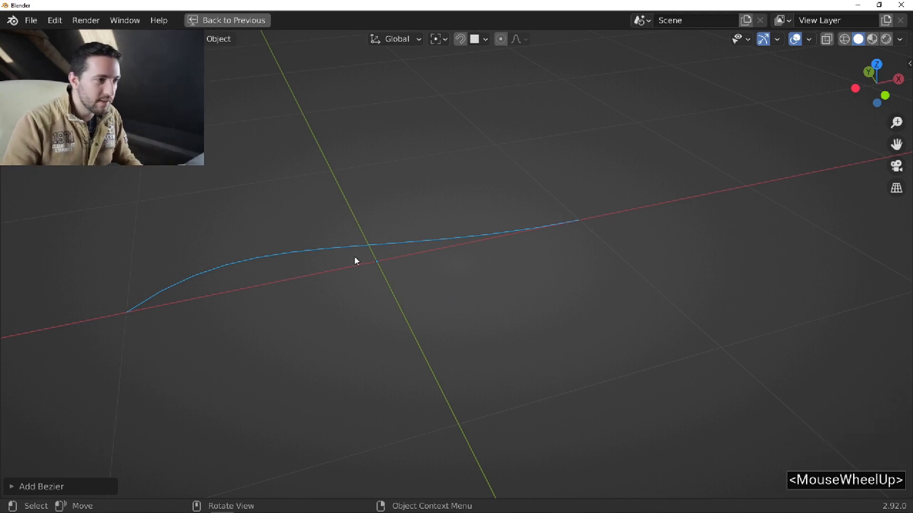
Convert the Bezier curve into a Fluent wire with Become Fluent.
{"action": "key", "text": "Tab"}
{"action": "key", "text": "Tab"}
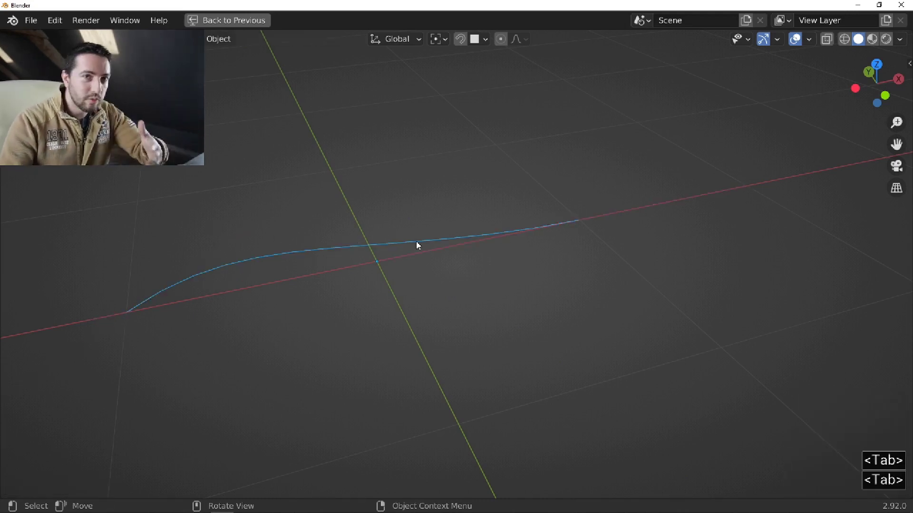
{"action": "middle_click_drag", "start_coordinate": [399, 235], "coordinate": [402, 235]}
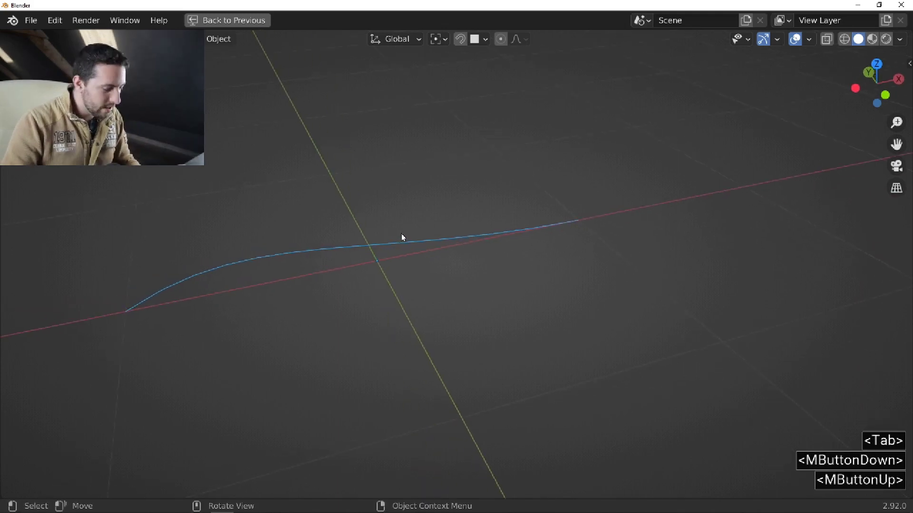
{"action": "key", "text": "f"}
{"action": "mouse_move", "coordinate": [509, 265]}
{"action": "left_click", "coordinate": [594, 313]}
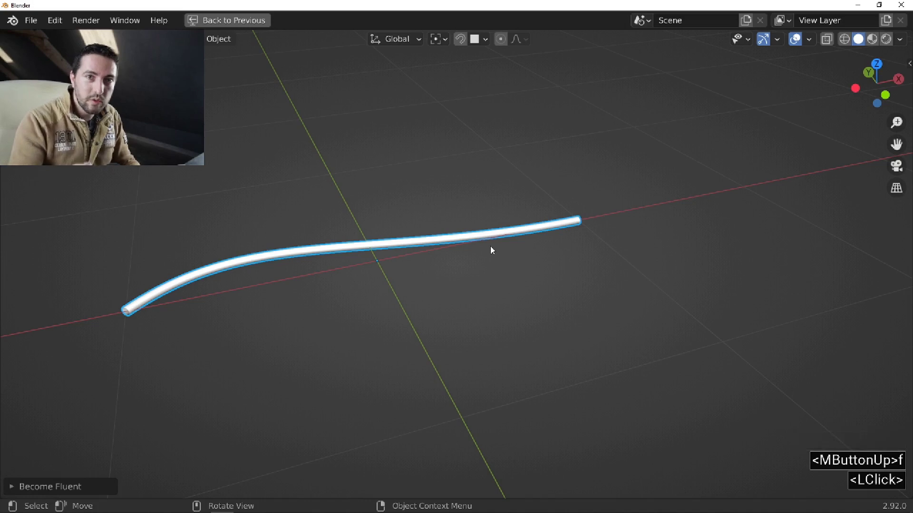
Edit the Fluent wire and turn it into a chain.
{"action": "key", "text": "f"}
{"action": "left_click", "coordinate": [591, 215]}
{"action": "middle_click_drag", "start_coordinate": [540, 220], "coordinate": [458, 217]}
{"action": "left_click", "coordinate": [458, 217]}
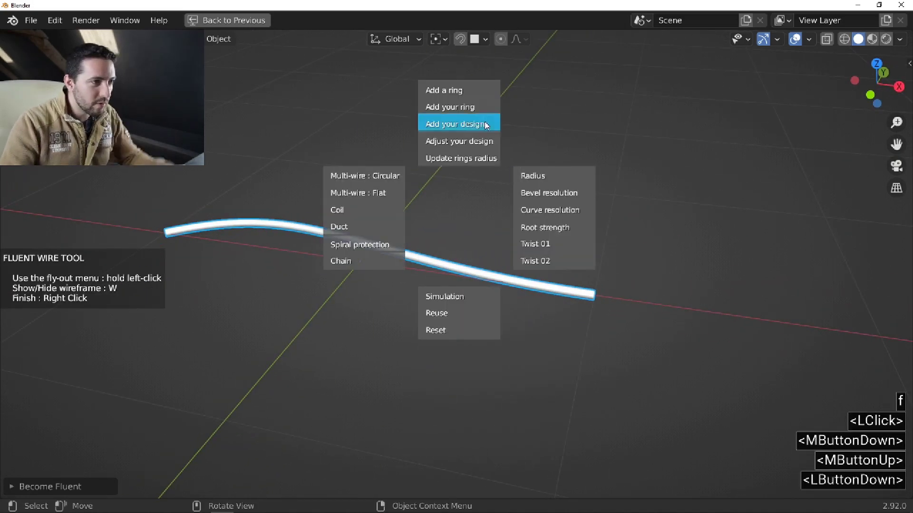
{"action": "left_click_drag", "start_coordinate": [546, 251], "coordinate": [383, 257]}
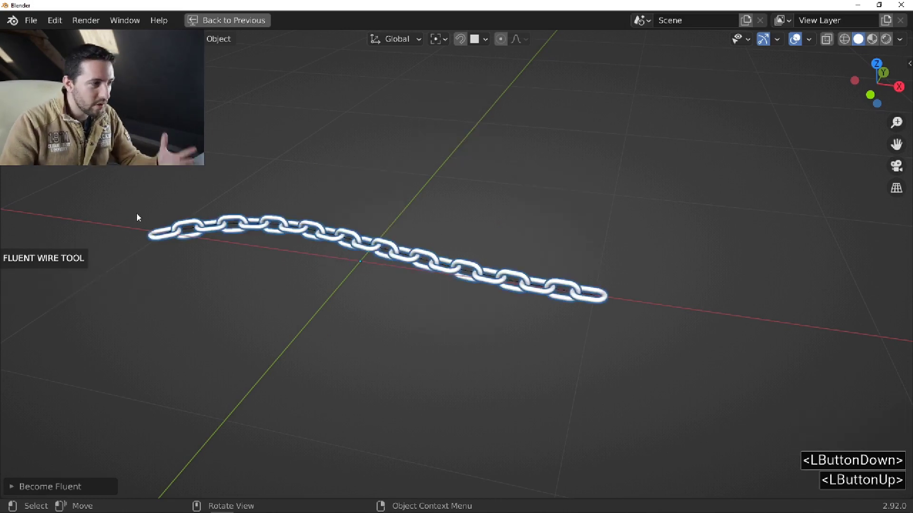
Run the wire Simulation so the chain sags between its ends, and finish the wire edit.
{"action": "left_click", "coordinate": [447, 224]}
{"action": "left_click_drag", "start_coordinate": [447, 224], "coordinate": [530, 250]}
{"action": "key", "text": "Return"}
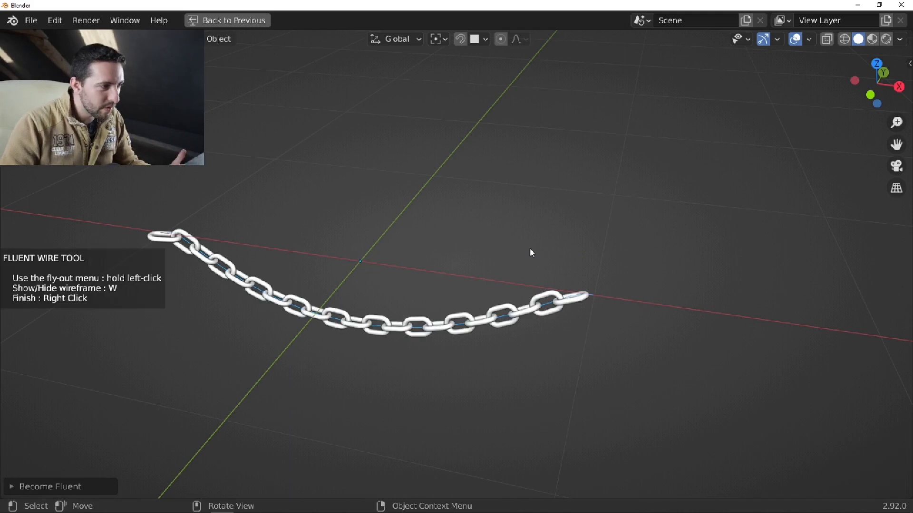
{"action": "middle_click_drag", "start_coordinate": [405, 250], "coordinate": [427, 258]}
{"action": "scroll", "coordinate": [429, 252], "scroll_direction": "down", "scroll_amount": 1}
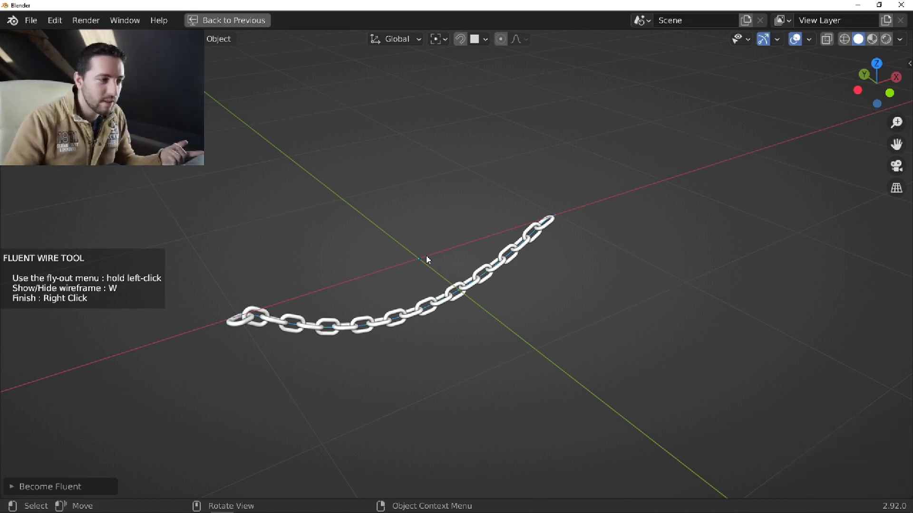
{"action": "right_click", "coordinate": [414, 268]}
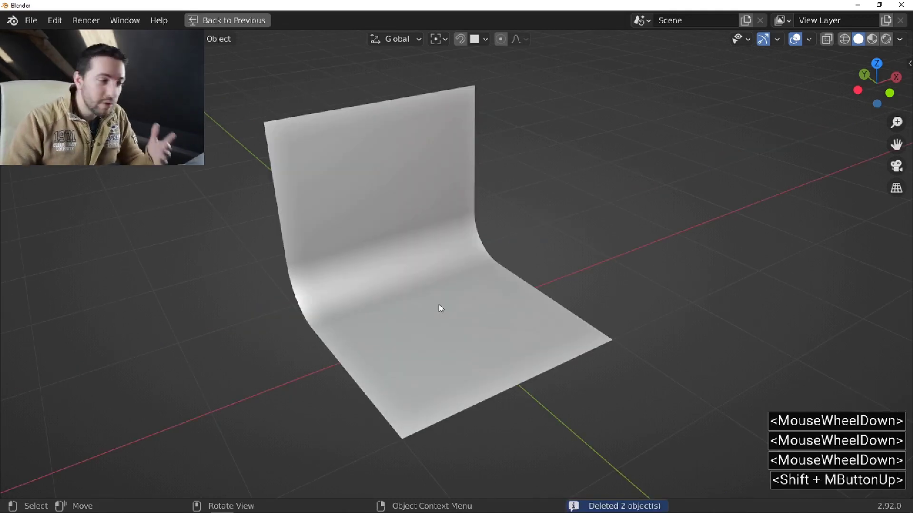
Add a Bezier curve over the flat part of the bent sheet.
{"action": "middle_click_drag", "start_coordinate": [421, 278], "coordinate": [395, 284]}
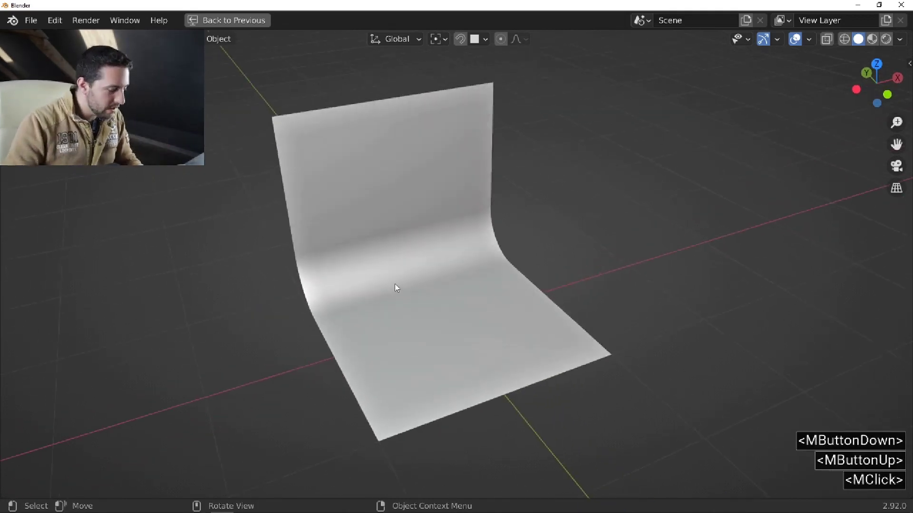
{"action": "key", "text": "shift+a"}
{"action": "mouse_move", "coordinate": [369, 242]}
{"action": "left_click", "coordinate": [446, 239]}
{"action": "scroll", "coordinate": [452, 292], "scroll_direction": "up", "scroll_amount": 1}
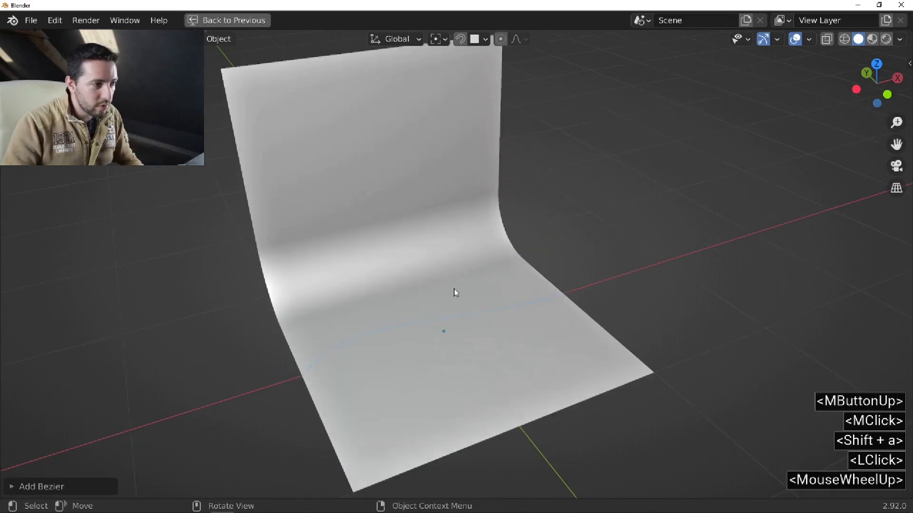
Delete all points of the new Bezier curve in Edit Mode and activate the freehand curve Draw tool.
{"action": "scroll", "coordinate": [454, 293], "scroll_direction": "down", "scroll_amount": 1}
{"action": "key", "text": "Tab"}
{"action": "key", "text": "Delete"}
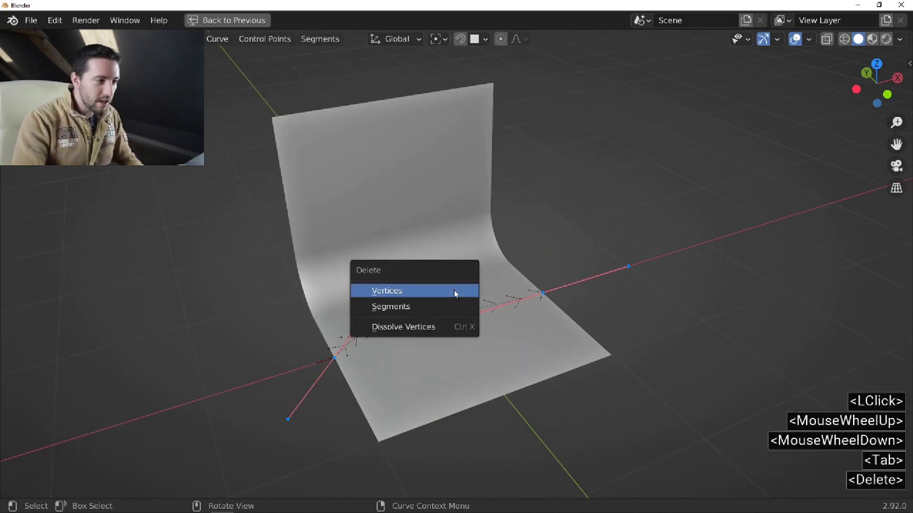
{"action": "key", "text": "Return"}
{"action": "middle_click_drag", "start_coordinate": [450, 290], "coordinate": [364, 231]}
{"action": "key", "text": "t"}
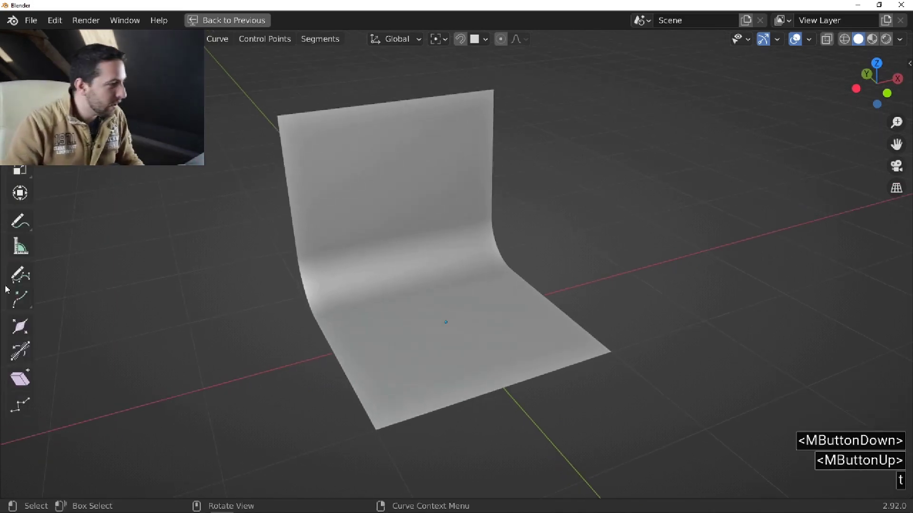
{"action": "left_click", "coordinate": [20, 274]}
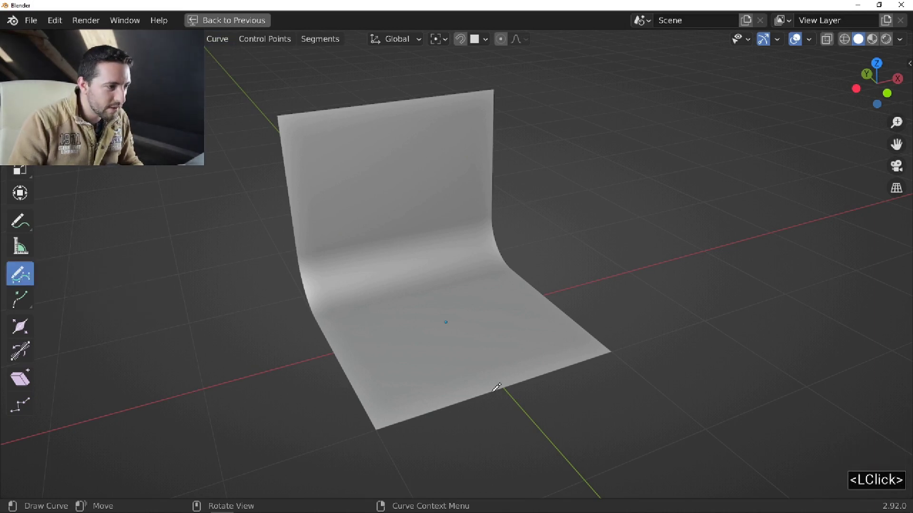
Try to draw a freehand curve down the bent sheet from its upper edge, and undo the stroke.
{"action": "mouse_move", "coordinate": [366, 84]}
{"action": "left_mouse_down"}
{"action": "mouse_move", "coordinate": [475, 281]}
{"action": "mouse_move", "coordinate": [550, 316]}
{"action": "left_mouse_up"}
{"action": "mouse_move", "coordinate": [545, 376]}
{"action": "middle_mouse_down"}
{"action": "mouse_move", "coordinate": [350, 259]}
{"action": "mouse_move", "coordinate": [408, 277]}
{"action": "mouse_move", "coordinate": [444, 245]}
{"action": "mouse_move", "coordinate": [489, 245]}
{"action": "middle_mouse_up"}
{"action": "key", "text": "ctrl+z"}
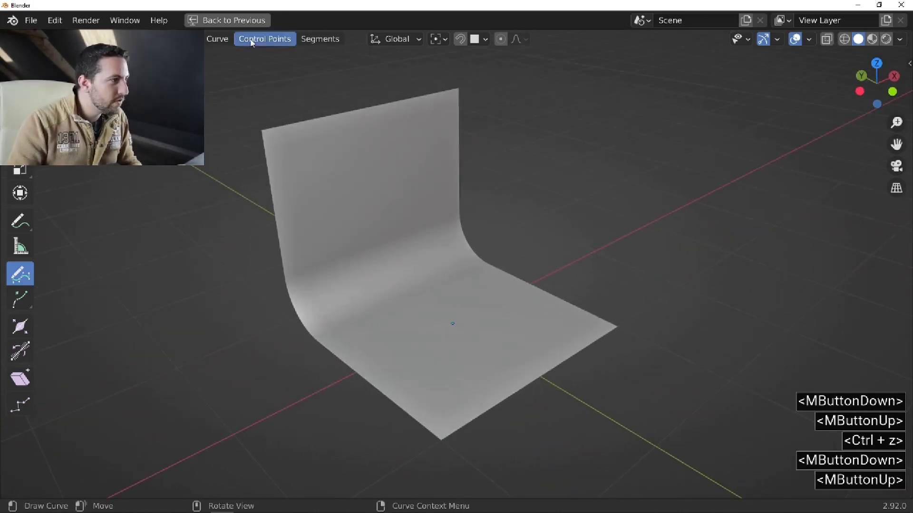
Turn on Show Tool Settings for the viewport header.
{"action": "right_click", "coordinate": [254, 39]}
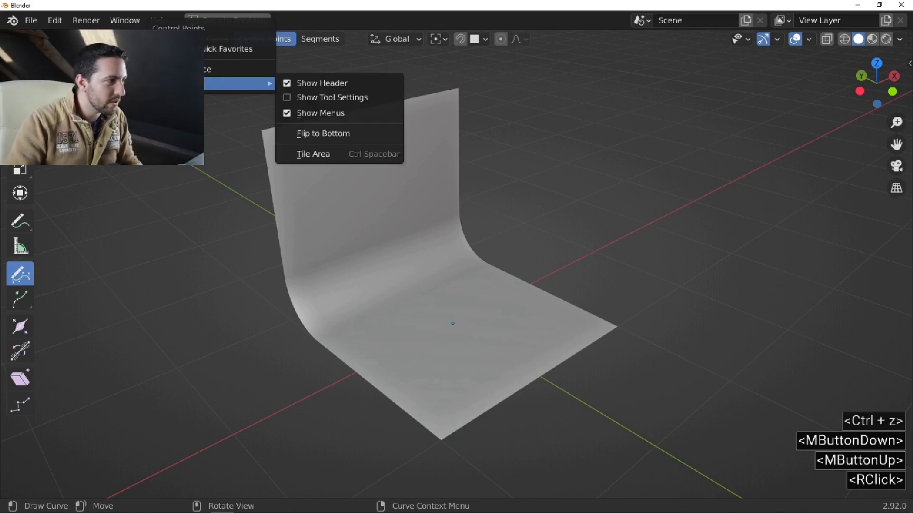
{"action": "right_click", "coordinate": [178, 39]}
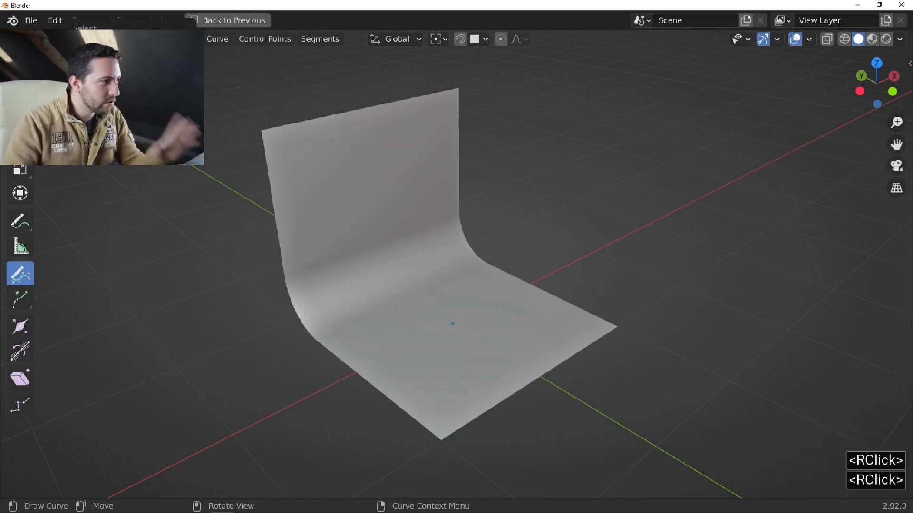
{"action": "mouse_move", "coordinate": [200, 84]}
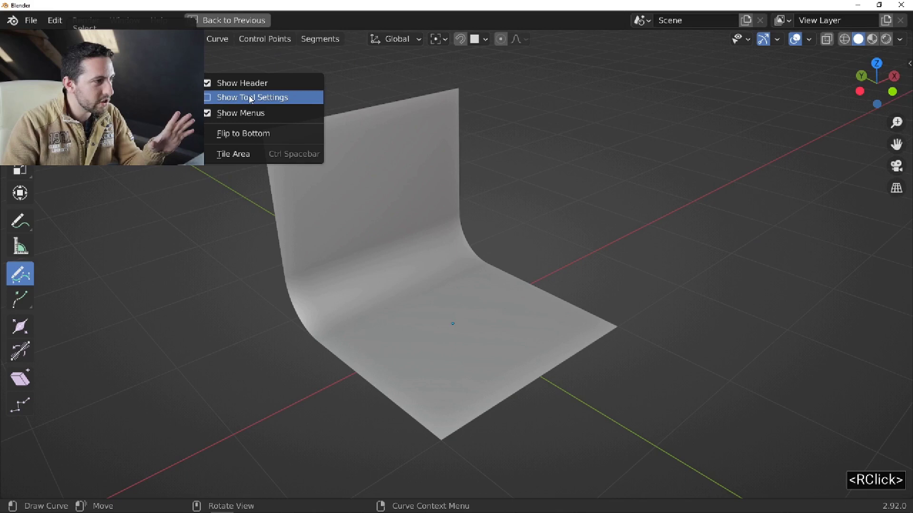
{"action": "left_click", "coordinate": [270, 101]}
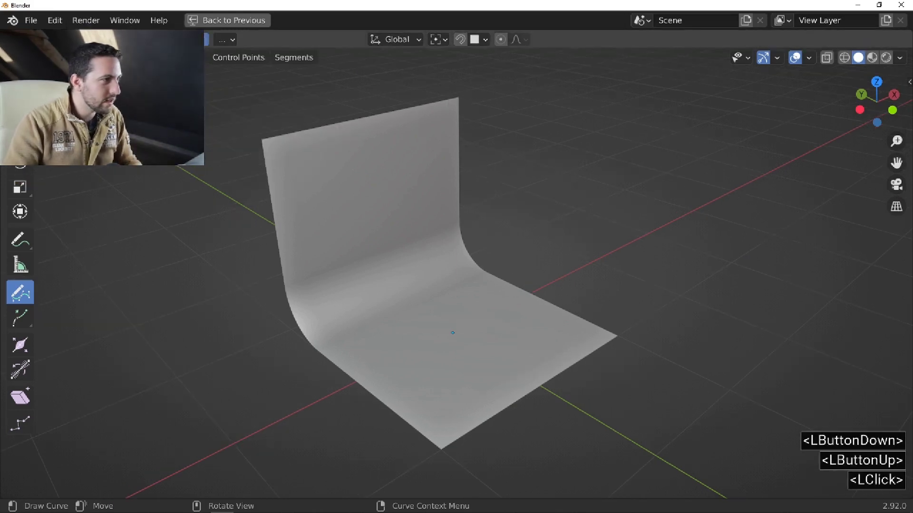
Set the curve Draw tool's Offset to 0.05 and enable Absolute Offset.
{"action": "left_click", "coordinate": [223, 43]}
{"action": "left_click", "coordinate": [252, 214]}
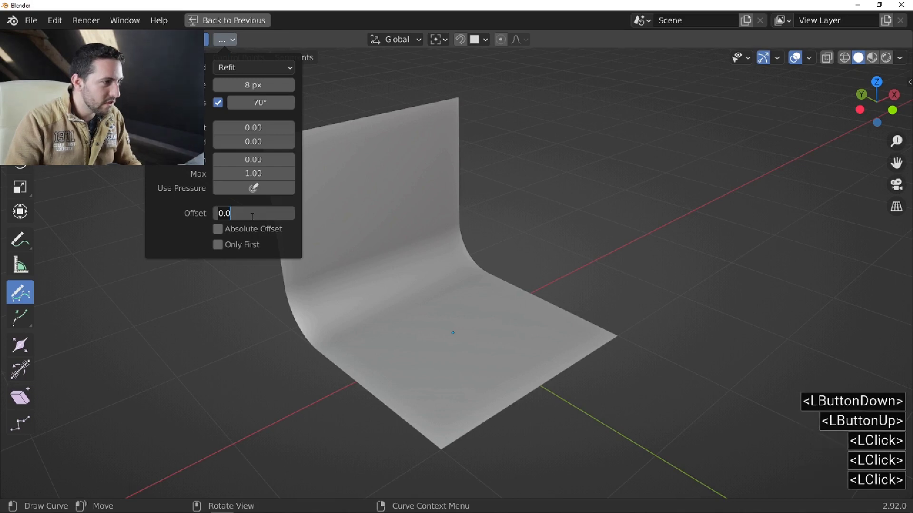
{"action": "type", "text": ".05"}
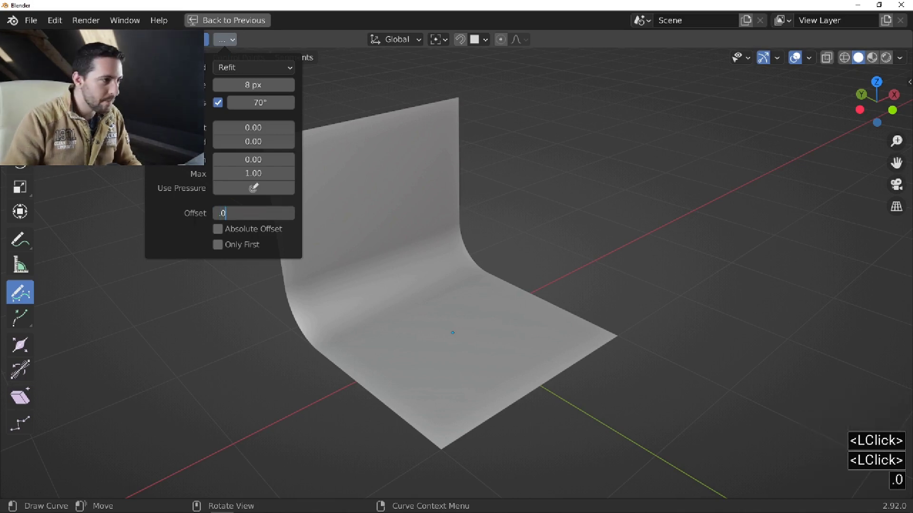
{"action": "key", "text": "Return"}
{"action": "left_click", "coordinate": [218, 229]}
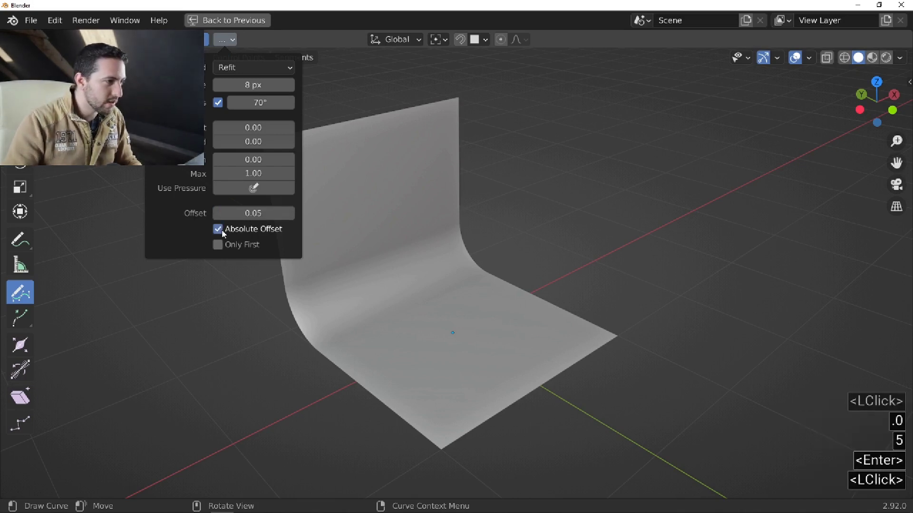
Draw a freehand curve down the upright wall and across the flat part of the bent sheet, and return to Object Mode.
{"action": "left_click_drag", "start_coordinate": [370, 141], "coordinate": [386, 211]}
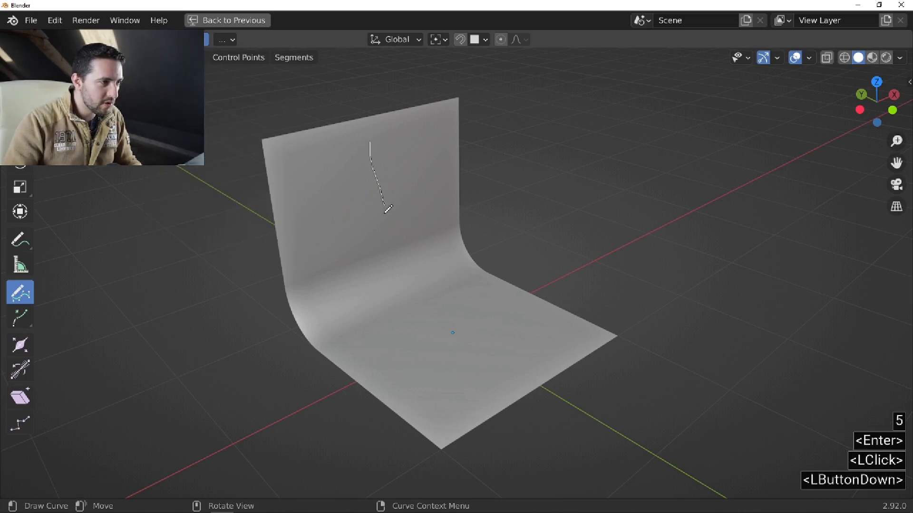
{"action": "left_click_drag", "start_coordinate": [447, 330], "coordinate": [542, 342]}
{"action": "mouse_move", "coordinate": [542, 342]}
{"action": "middle_mouse_down"}
{"action": "mouse_move", "coordinate": [527, 267]}
{"action": "mouse_move", "coordinate": [576, 264]}
{"action": "mouse_move", "coordinate": [433, 300]}
{"action": "middle_mouse_up"}
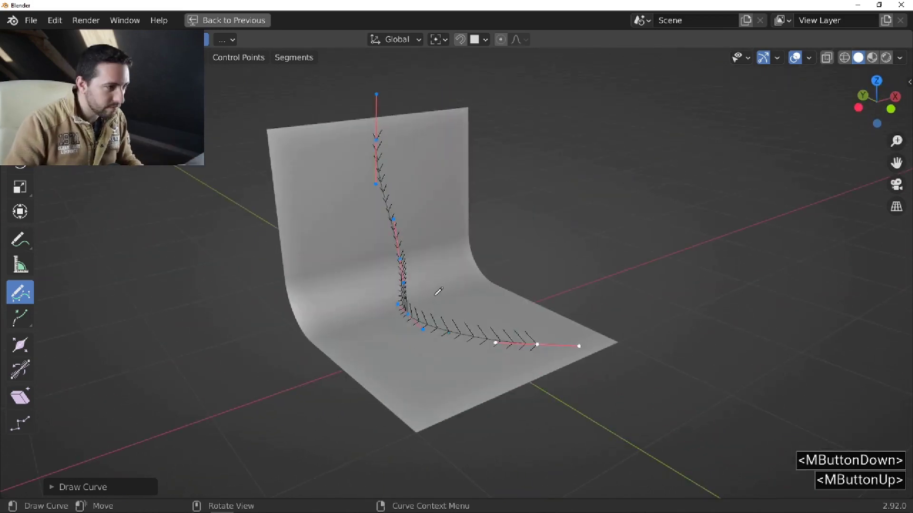
{"action": "key", "text": "Tab"}
Convert the drawn curve into a Fluent wire with Become Fluent, and select the wire.
{"action": "key", "text": "f"}
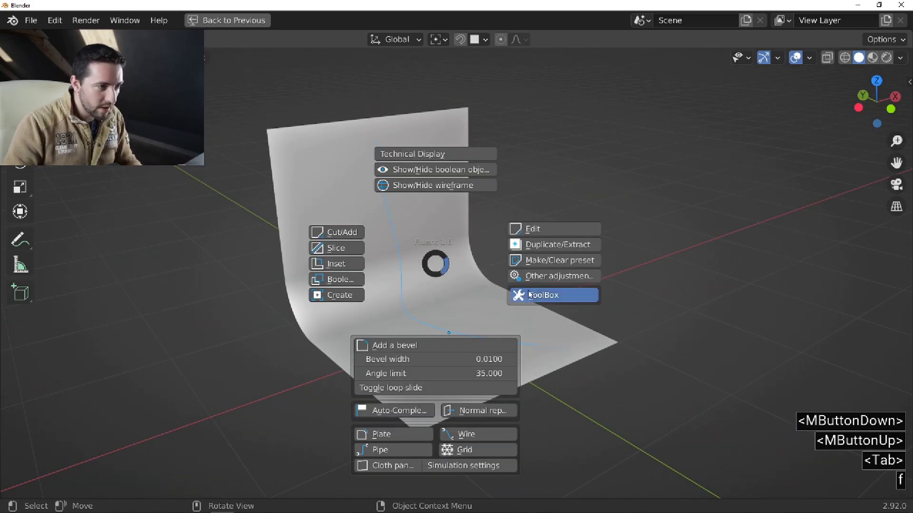
{"action": "mouse_move", "coordinate": [534, 294]}
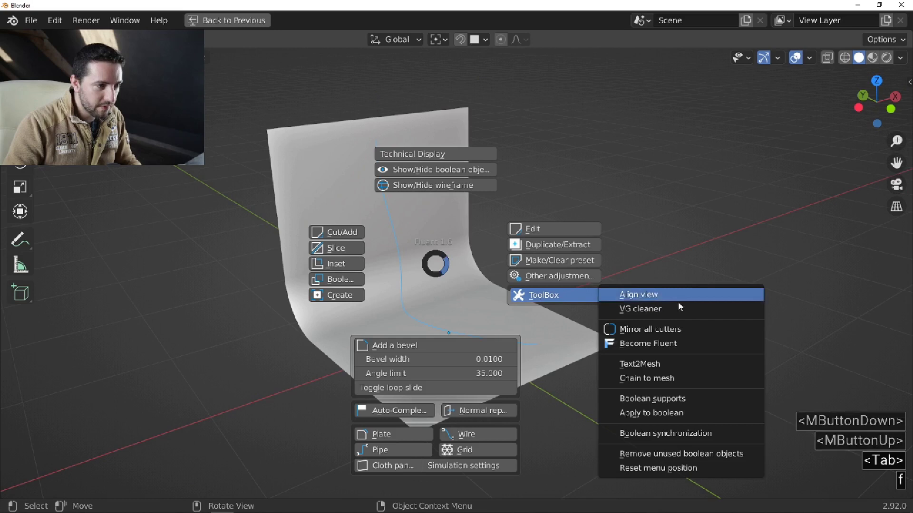
{"action": "left_click", "coordinate": [685, 343]}
{"action": "middle_click_drag", "start_coordinate": [658, 332], "coordinate": [526, 261]}
{"action": "left_click", "coordinate": [525, 261]}
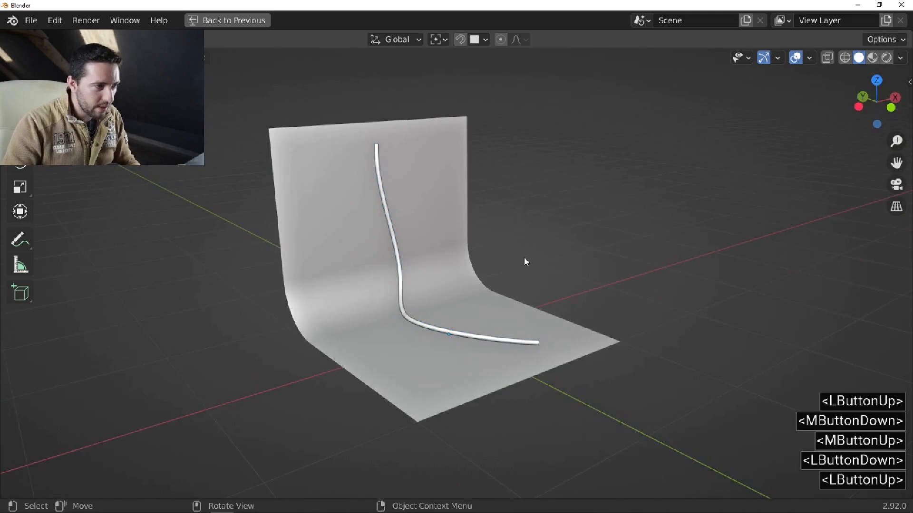
{"action": "left_click", "coordinate": [396, 244]}
Try a different wire style in the Fluent wire edit, and undo it.
{"action": "key", "text": "f"}
{"action": "left_click", "coordinate": [511, 208]}
{"action": "left_click_drag", "start_coordinate": [515, 227], "coordinate": [438, 273]}
{"action": "middle_click_drag", "start_coordinate": [437, 273], "coordinate": [483, 261]}
Edit the Fluent wire and turn it into a Duct.
{"action": "key", "text": "f"}
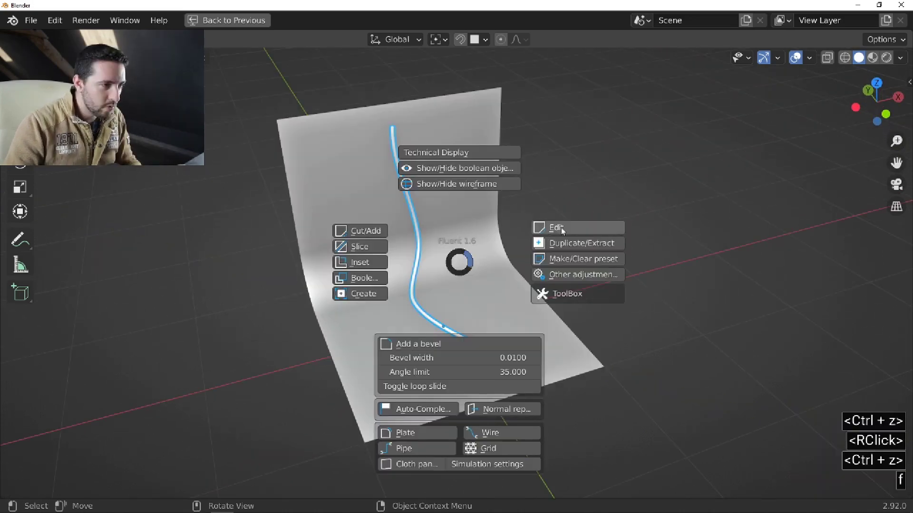
{"action": "left_click", "coordinate": [559, 229]}
{"action": "left_click_drag", "start_coordinate": [514, 250], "coordinate": [414, 259]}
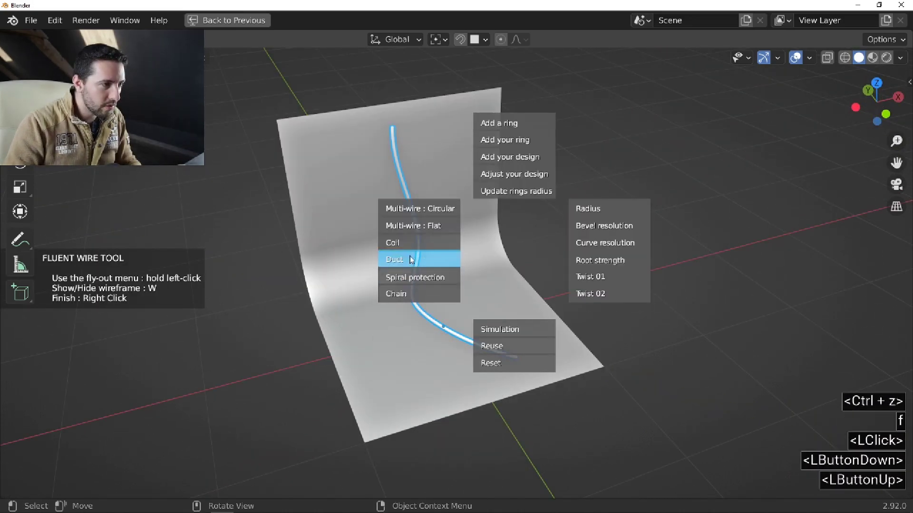
{"action": "middle_click_drag", "start_coordinate": [488, 261], "coordinate": [602, 239]}
{"action": "scroll", "coordinate": [427, 250], "scroll_direction": "up", "scroll_amount": 2}
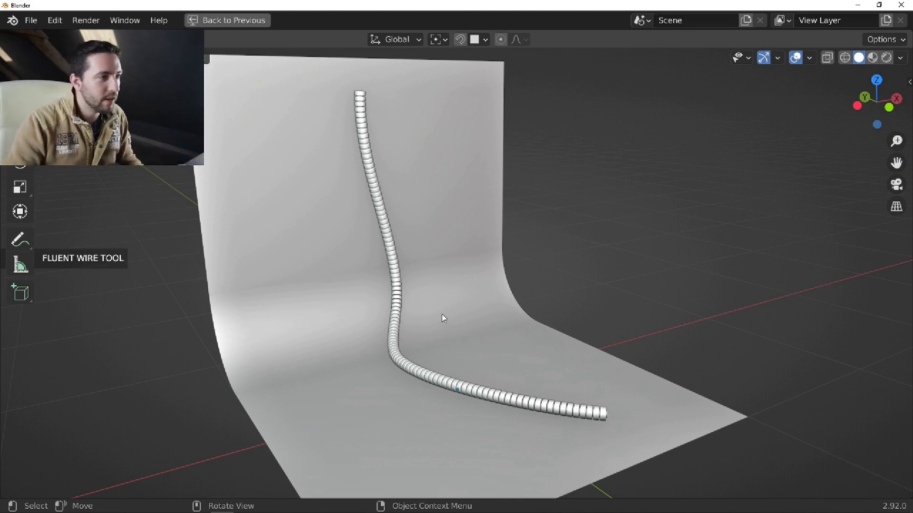
{"action": "middle_click_drag", "start_coordinate": [442, 318], "coordinate": [460, 314]}
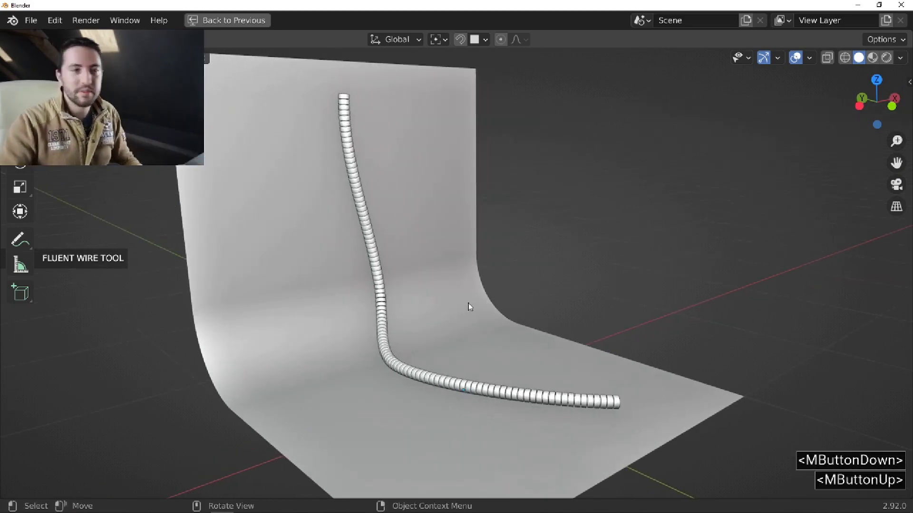
Switch to an empty scene view, add a Monkey mesh at the origin and select it.
{"action": "key", "text": "2"}
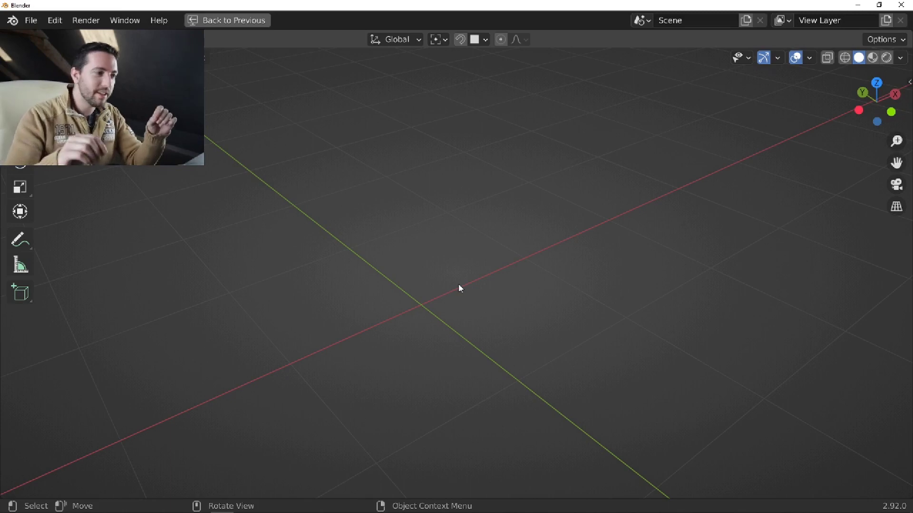
{"action": "middle_click", "coordinate": [417, 282]}
{"action": "key", "text": "shift+a"}
{"action": "mouse_move", "coordinate": [419, 227]}
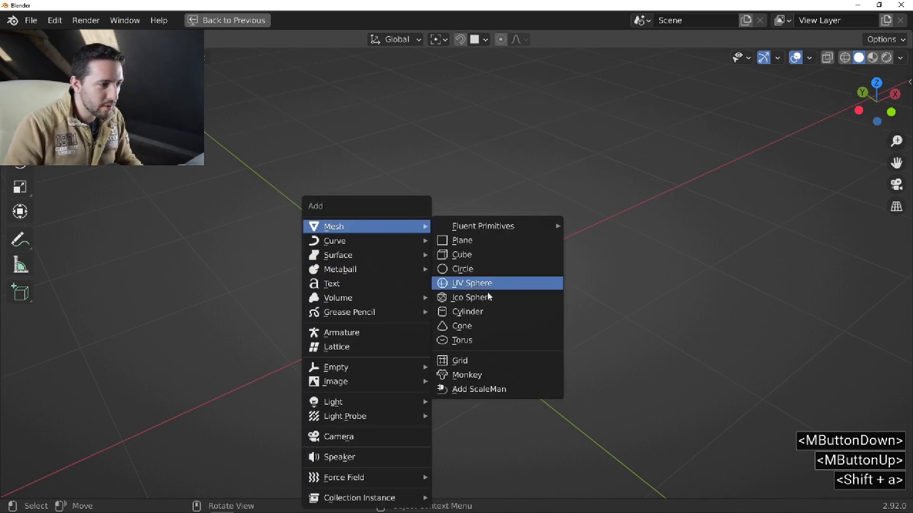
{"action": "left_click", "coordinate": [467, 375]}
{"action": "middle_click_drag", "start_coordinate": [386, 288], "coordinate": [405, 257]}
{"action": "scroll", "coordinate": [407, 257], "scroll_direction": "up", "scroll_amount": 2}
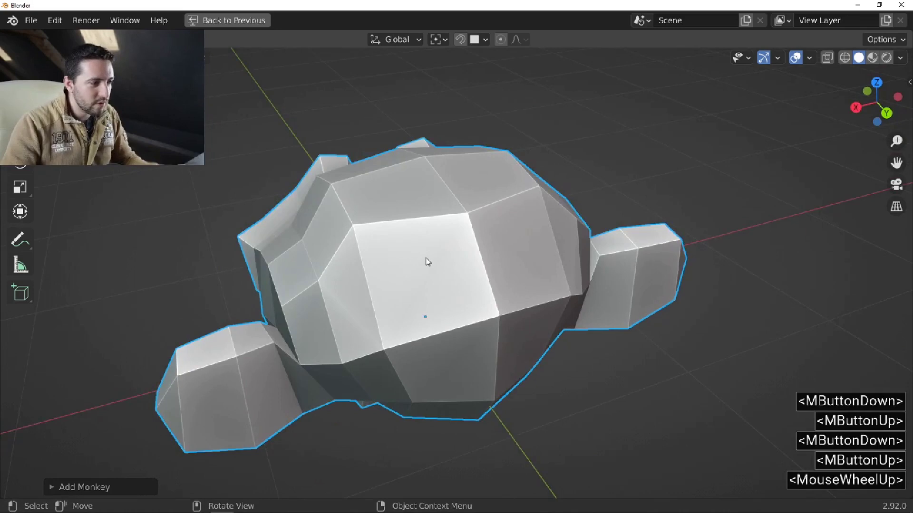
{"action": "left_click", "coordinate": [427, 261]}
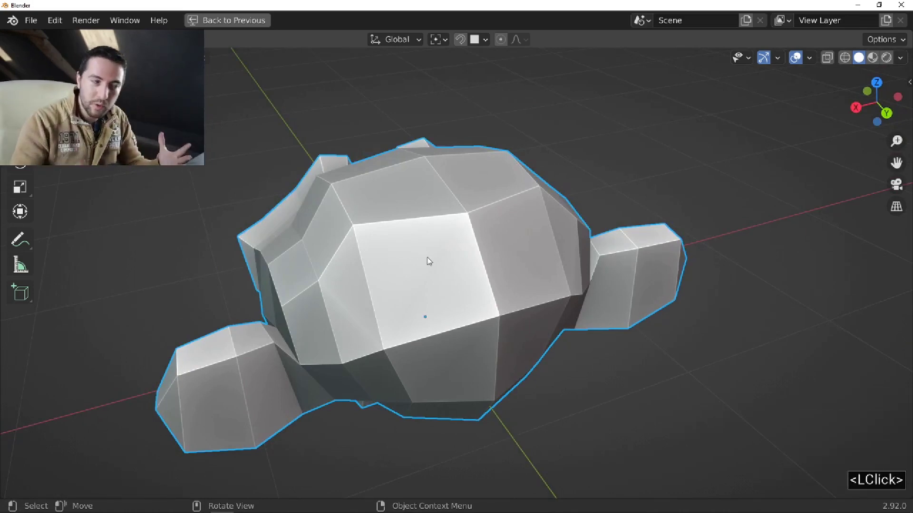
Extract a face from the back of the monkey's head as a Fluent object with Duplicate/Extract.
{"action": "middle_click_drag", "start_coordinate": [402, 246], "coordinate": [443, 249]}
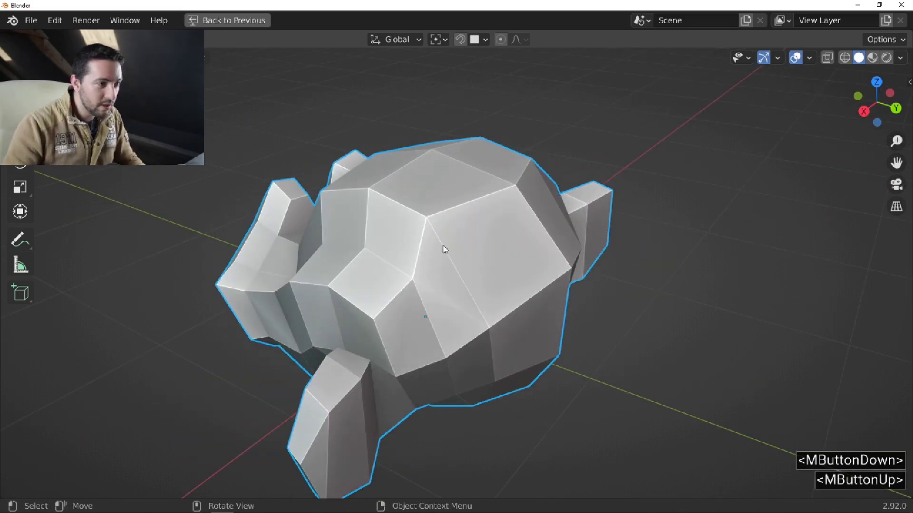
{"action": "key", "text": "f"}
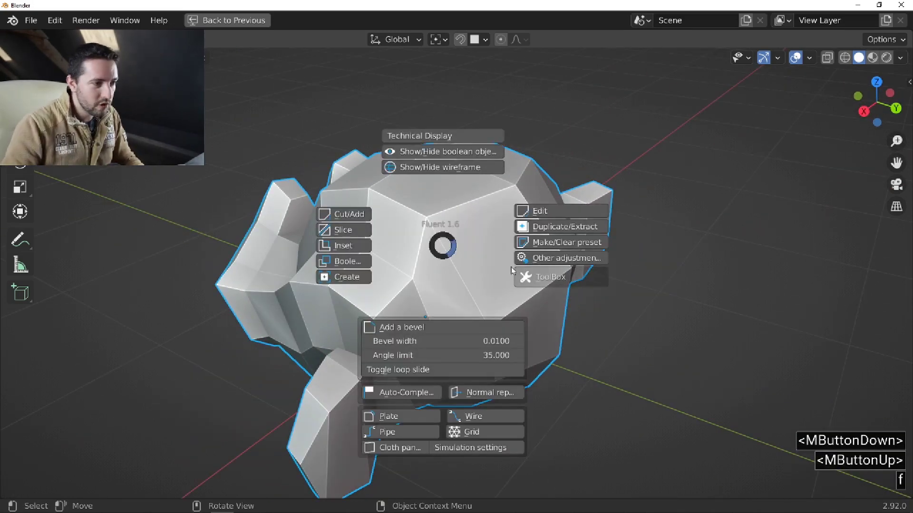
{"action": "mouse_move", "coordinate": [552, 278]}
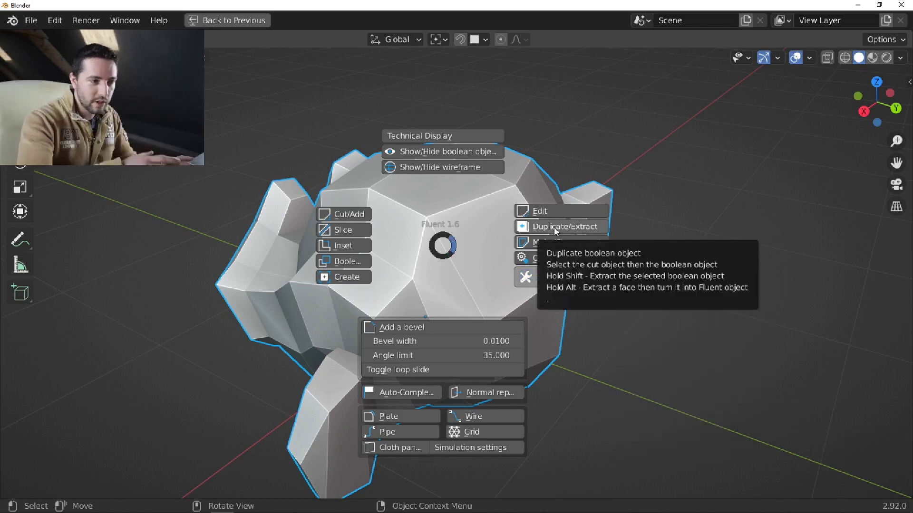
{"action": "left_click", "coordinate": [555, 229], "text": "alt"}
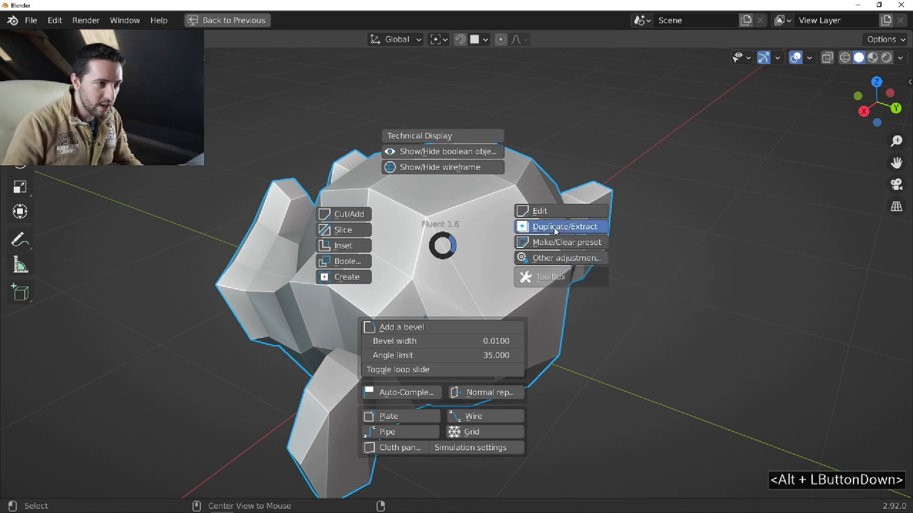
{"action": "middle_click_drag", "start_coordinate": [509, 236], "coordinate": [499, 157]}
{"action": "left_click", "coordinate": [462, 255]}
{"action": "key", "text": "Return"}
{"action": "middle_click_drag", "start_coordinate": [499, 157], "coordinate": [538, 255]}
Solidify the extracted face outward from the head and round its corners with a First Bevel.
{"action": "left_click", "coordinate": [634, 198]}
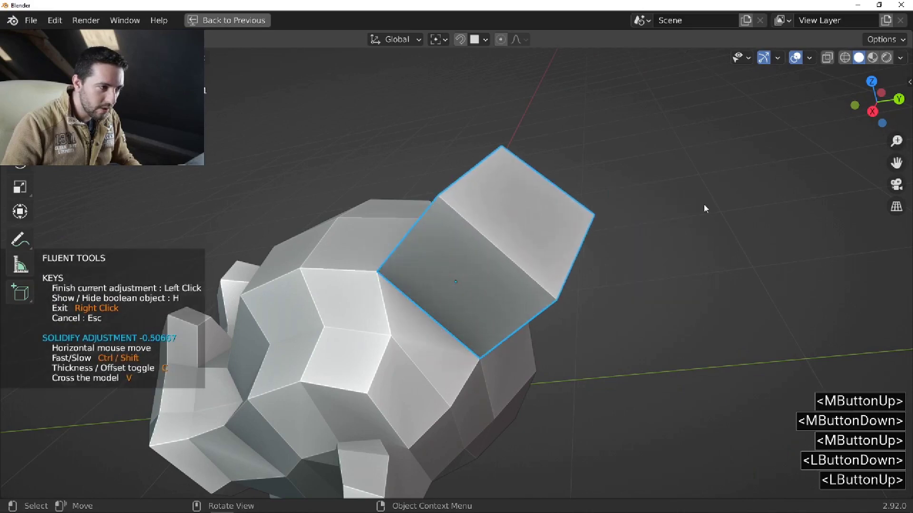
{"action": "left_click", "coordinate": [649, 218]}
{"action": "left_click", "coordinate": [594, 227]}
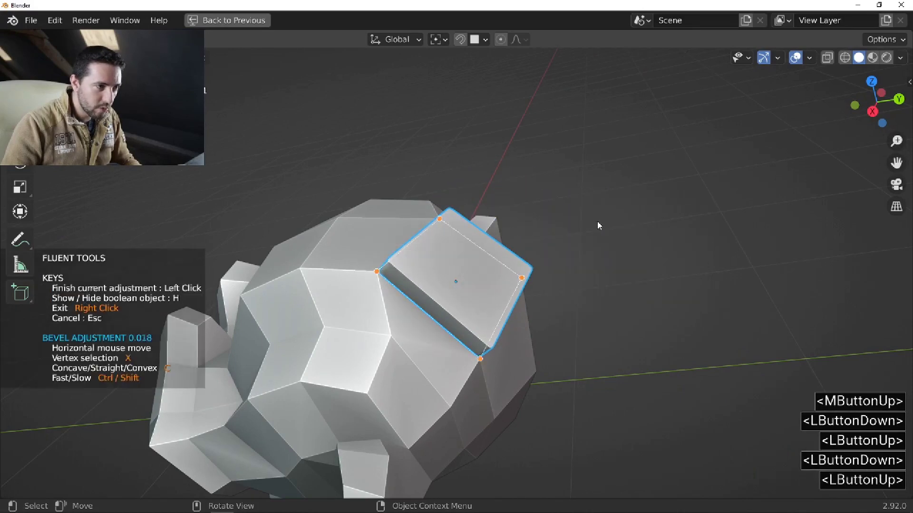
{"action": "left_click", "coordinate": [603, 228]}
Add a Second Bevel to soften the outer edges of the solidified plate.
{"action": "middle_click_drag", "start_coordinate": [445, 272], "coordinate": [469, 260]}
{"action": "scroll", "coordinate": [468, 260], "scroll_direction": "up", "scroll_amount": 2}
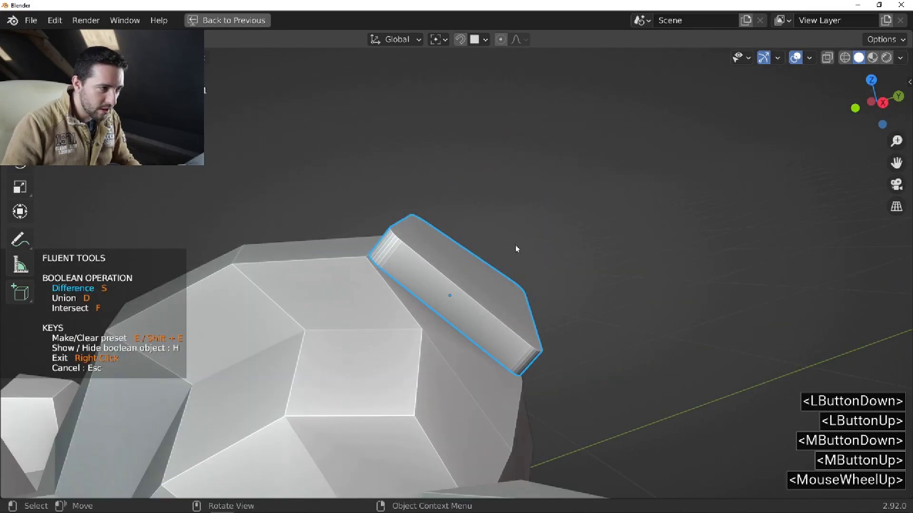
{"action": "left_click", "coordinate": [603, 227]}
{"action": "left_click", "coordinate": [599, 232]}
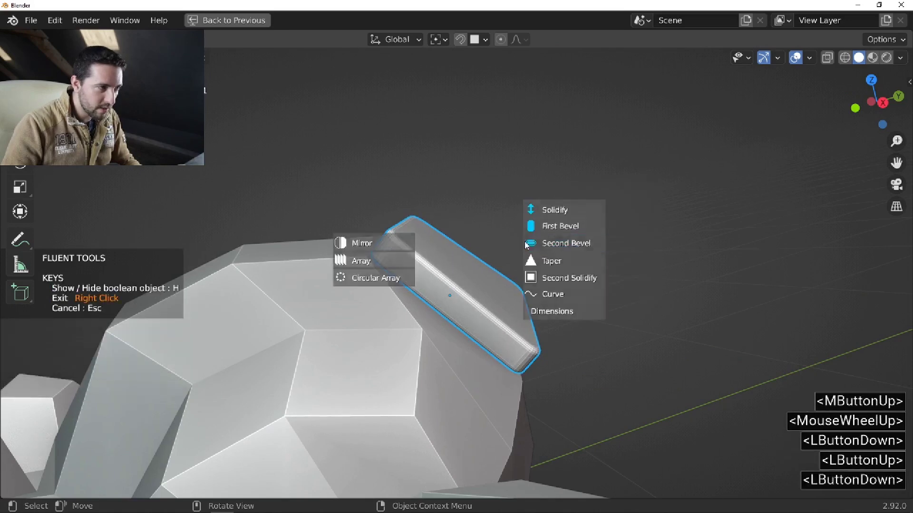
Taper the plate along the Z axis so it flares outward, and finish the Fluent edit.
{"action": "left_click", "coordinate": [540, 261]}
{"action": "left_click", "coordinate": [515, 219]}
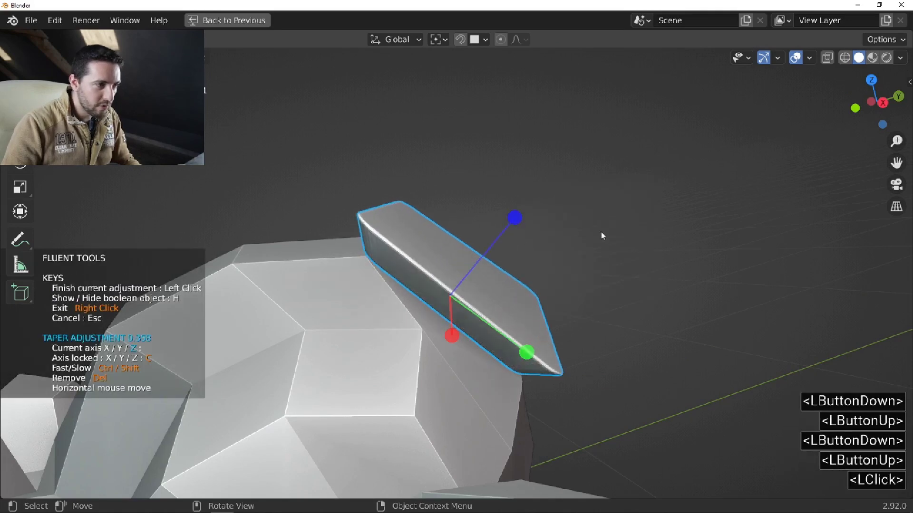
{"action": "left_click", "coordinate": [444, 236]}
{"action": "middle_click_drag", "start_coordinate": [444, 237], "coordinate": [317, 277]}
{"action": "right_click", "coordinate": [316, 277]}
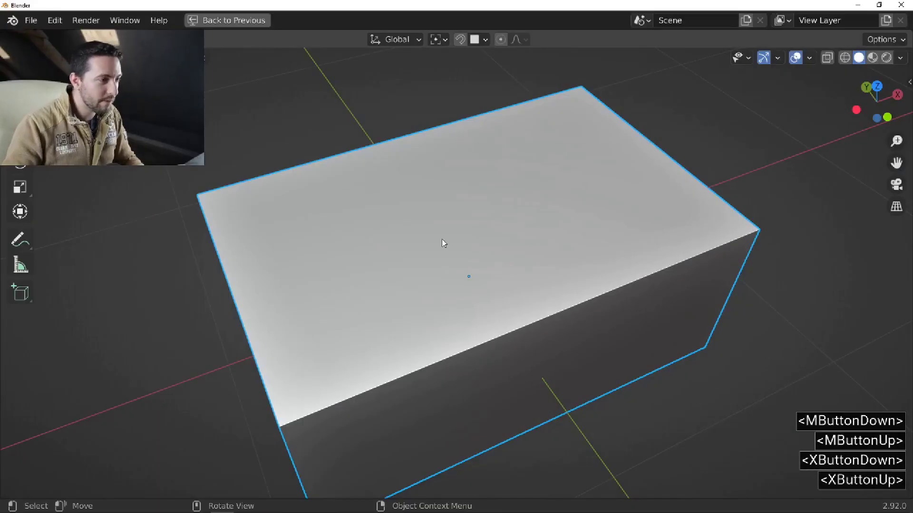
Cut a spherical hollow into the middle of the box's top face with Fluent's Sphere shape, snapped to the grid.
{"action": "key", "text": "f"}
{"action": "left_click", "coordinate": [340, 212]}
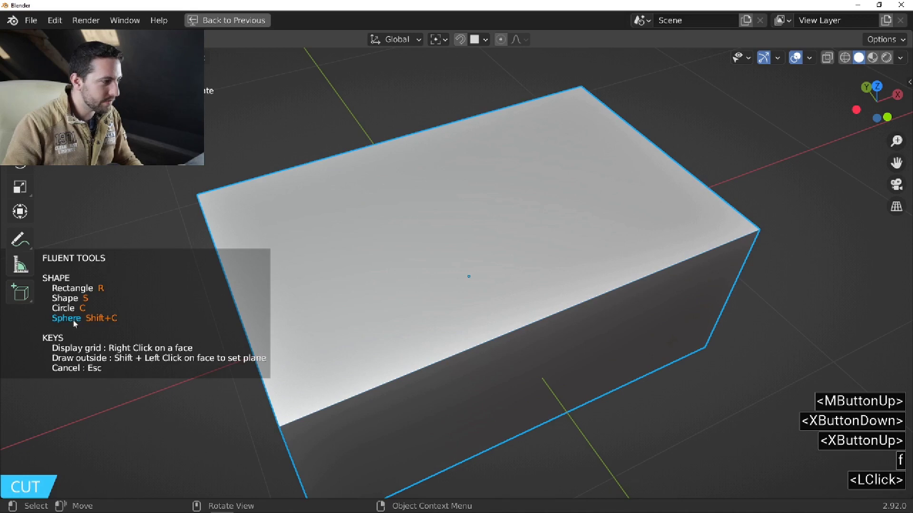
{"action": "key", "text": "shift+c"}
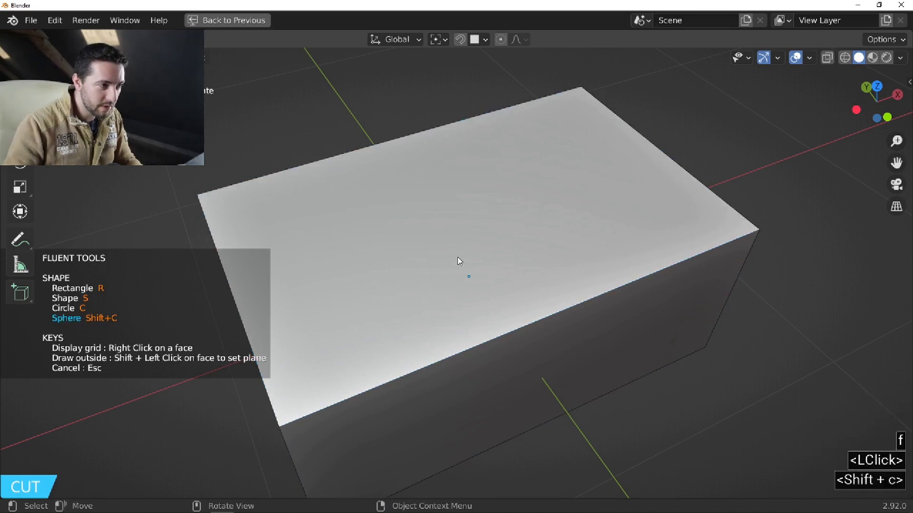
{"action": "right_click", "coordinate": [458, 258]}
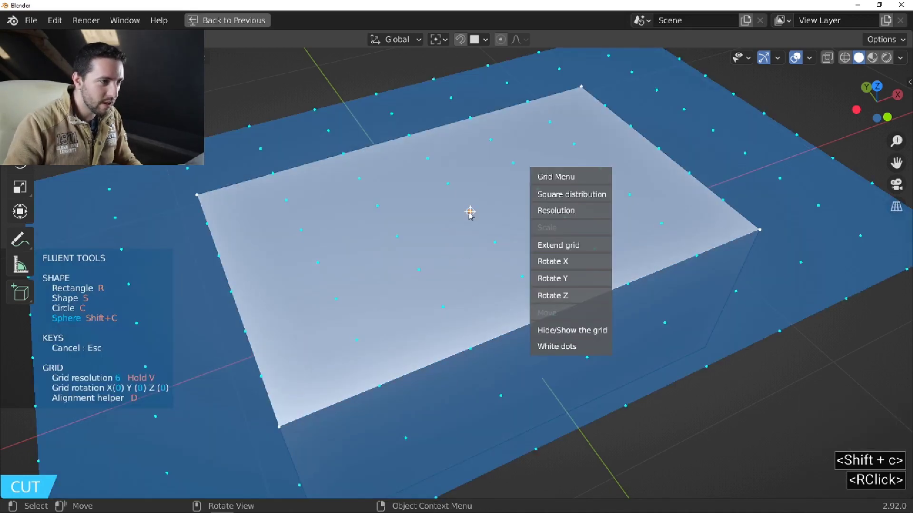
{"action": "left_click", "coordinate": [470, 213]}
{"action": "left_click", "coordinate": [419, 269]}
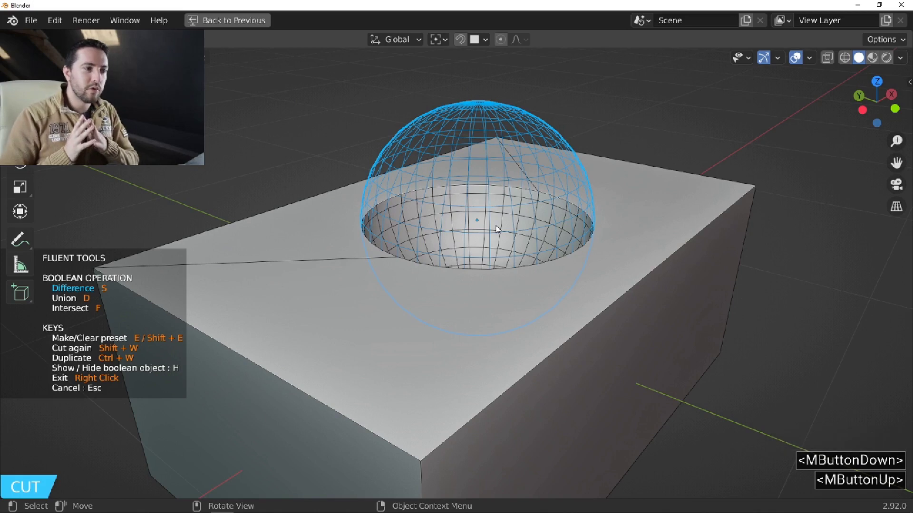
Adjust the resolution of the cutting sphere to 18 steps.
{"action": "mouse_move", "coordinate": [496, 229]}
{"action": "middle_mouse_down"}
{"action": "mouse_move", "coordinate": [432, 230]}
{"action": "mouse_move", "coordinate": [512, 234]}
{"action": "middle_mouse_up"}
{"action": "left_click", "coordinate": [537, 233]}
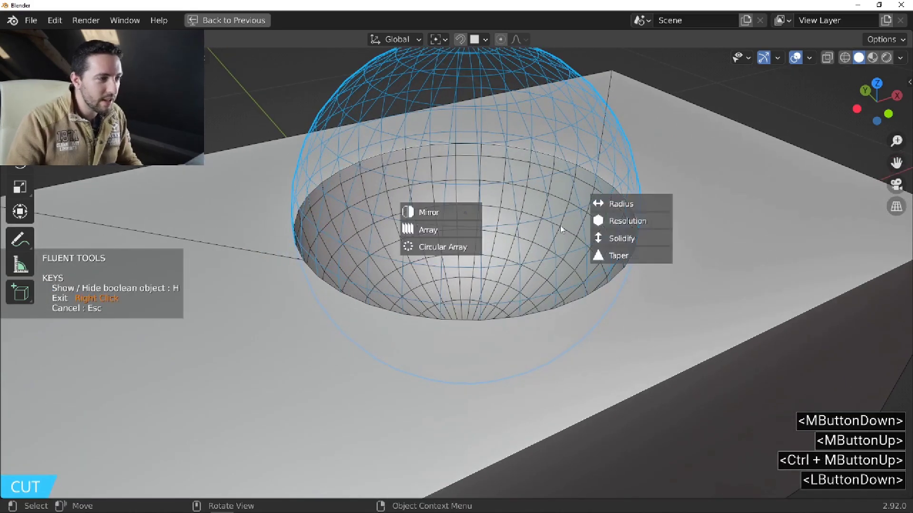
{"action": "left_click", "coordinate": [633, 228]}
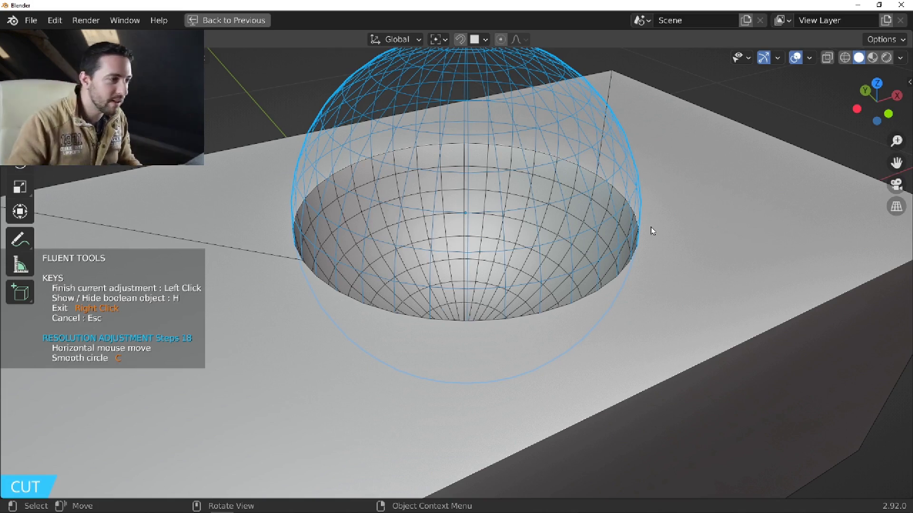
{"action": "mouse_move", "coordinate": [646, 232]}
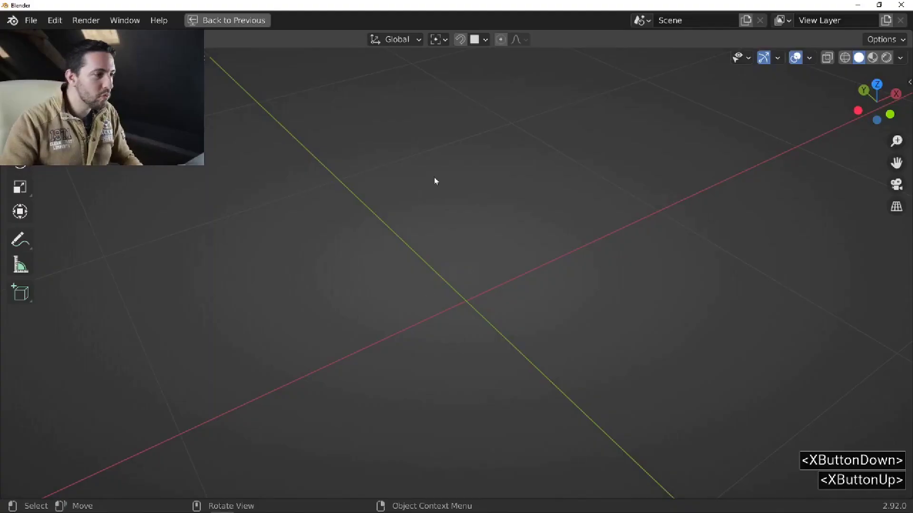
Add an F Cube from the Fluent primitives to the empty scene.
{"action": "key", "text": "shift"}
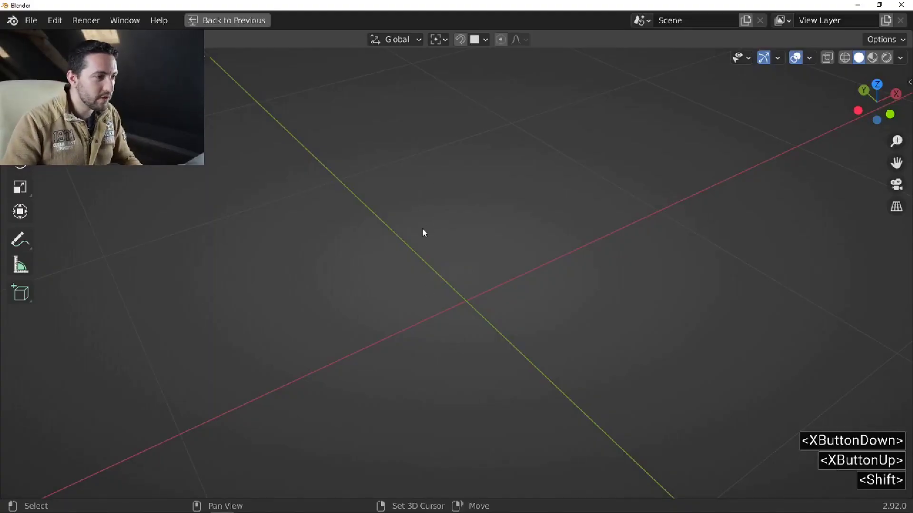
{"action": "key", "text": "shift+a"}
{"action": "mouse_move", "coordinate": [491, 228]}
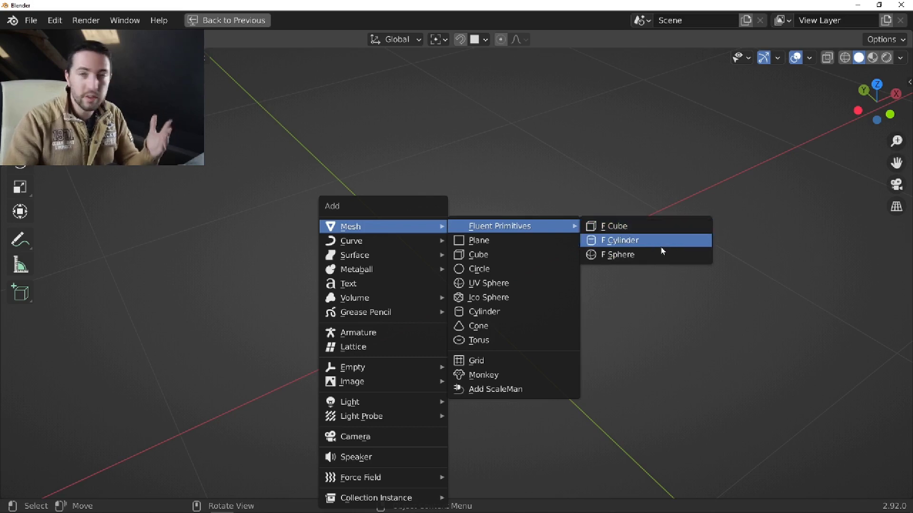
{"action": "left_click", "coordinate": [657, 229]}
{"action": "scroll", "coordinate": [422, 234], "scroll_direction": "down", "scroll_amount": 5}
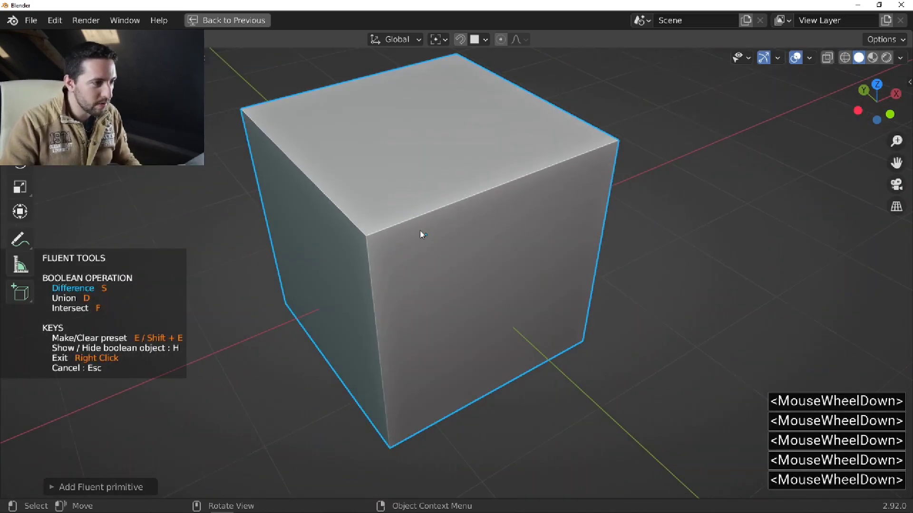
{"action": "scroll", "coordinate": [421, 234], "scroll_direction": "down", "scroll_amount": 1}
{"action": "middle_click_drag", "start_coordinate": [407, 179], "coordinate": [440, 164]}
Exit the cube adjustment, show the 3D cursor in the viewport overlays and place it on the cube's top face.
{"action": "right_click", "coordinate": [441, 172], "text": "shift"}
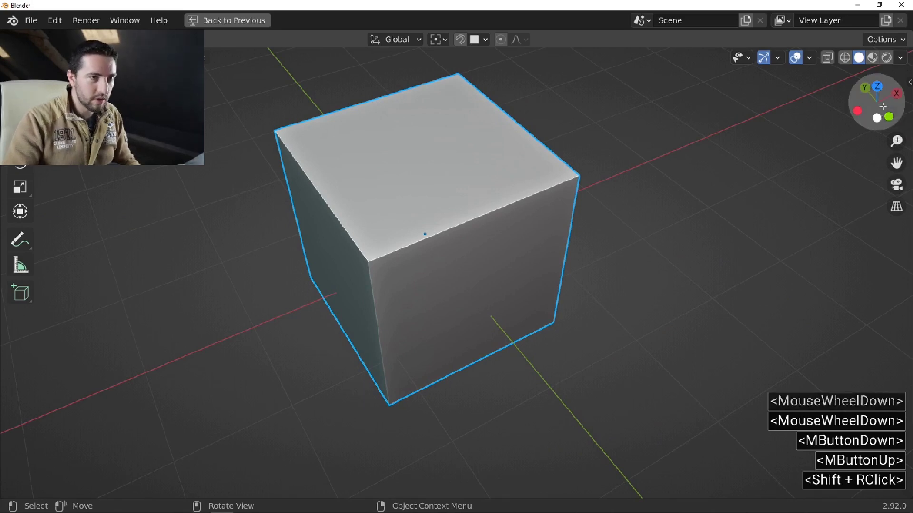
{"action": "left_click", "coordinate": [900, 57]}
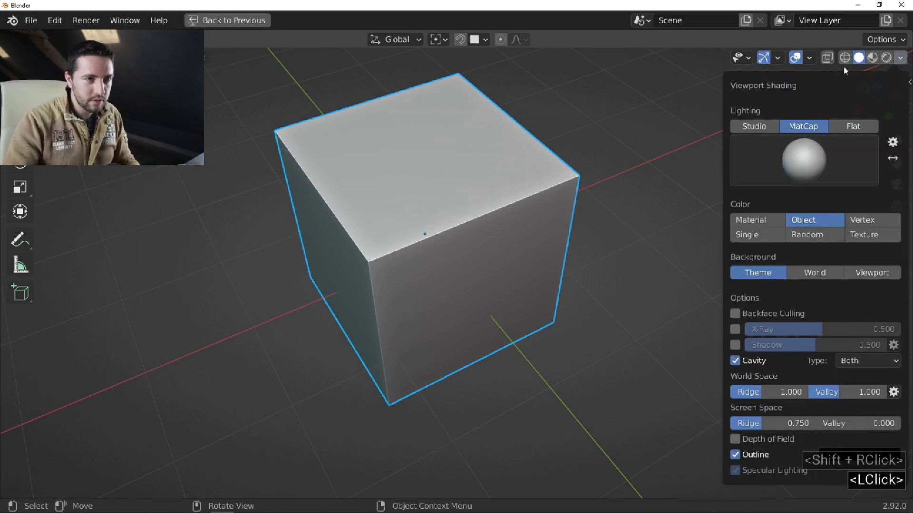
{"action": "left_click", "coordinate": [809, 57]}
{"action": "left_click", "coordinate": [816, 158]}
{"action": "middle_click_drag", "start_coordinate": [261, 242], "coordinate": [375, 230]}
{"action": "right_click", "coordinate": [432, 152], "text": "shift"}
{"action": "middle_click_drag", "start_coordinate": [432, 153], "coordinate": [468, 170]}
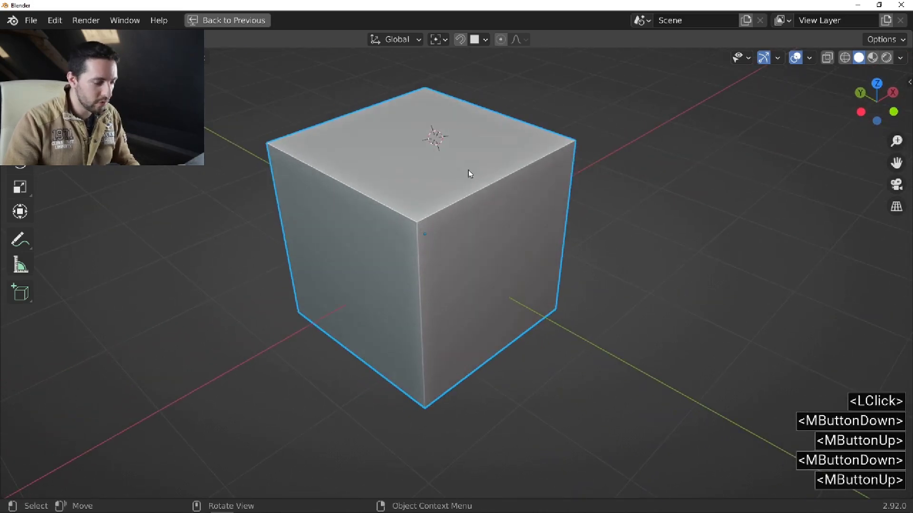
Add an F Cylinder Fluent primitive at the 3D cursor on top of the cube.
{"action": "key", "text": "shift+a"}
{"action": "mouse_move", "coordinate": [469, 170]}
{"action": "mouse_move", "coordinate": [596, 169]}
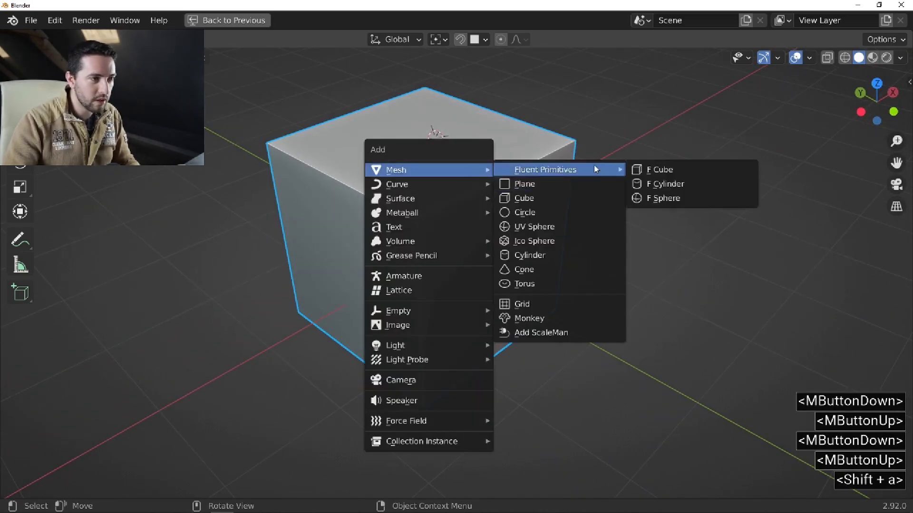
{"action": "left_click", "coordinate": [662, 184]}
{"action": "mouse_move", "coordinate": [477, 170]}
{"action": "middle_mouse_down"}
{"action": "mouse_move", "coordinate": [429, 175]}
{"action": "mouse_move", "coordinate": [435, 138]}
{"action": "mouse_move", "coordinate": [469, 162]}
{"action": "middle_mouse_up"}
{"action": "right_click", "coordinate": [435, 138], "text": "shift"}
{"action": "middle_click_drag", "start_coordinate": [468, 162], "coordinate": [495, 153]}
{"action": "right_click", "coordinate": [495, 153]}
Place the 3D cursor on the cylinder's top face and add an F Sphere Fluent primitive there as a Difference cut.
{"action": "right_click", "coordinate": [483, 139], "text": "shift"}
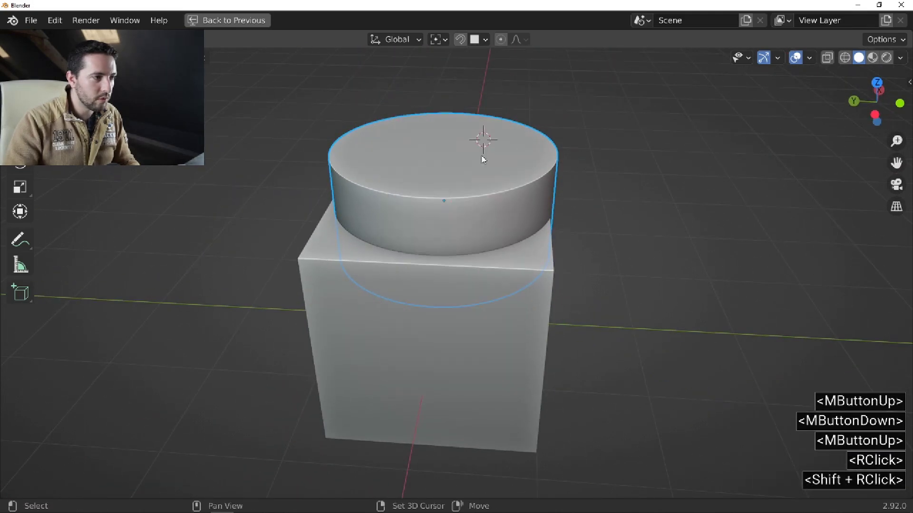
{"action": "key", "text": "f"}
{"action": "right_click", "coordinate": [489, 167]}
{"action": "key", "text": "shift+a"}
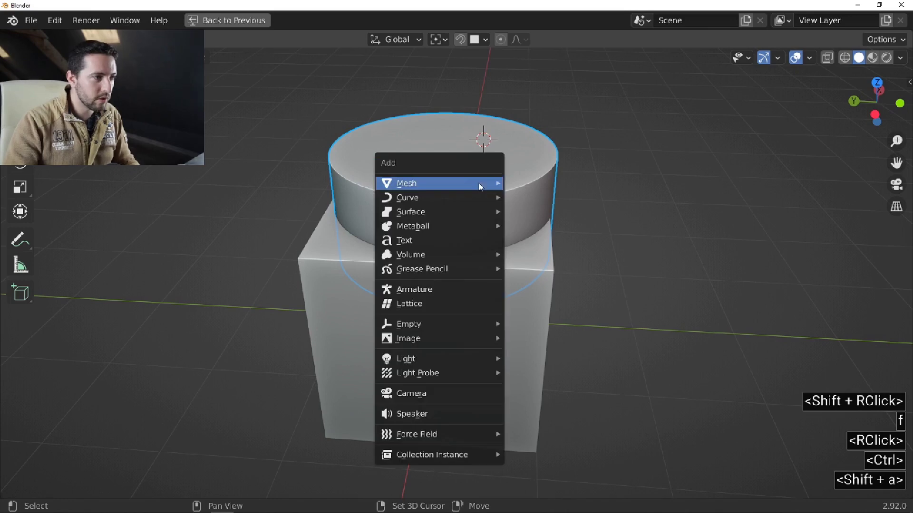
{"action": "mouse_move", "coordinate": [490, 183]}
{"action": "mouse_move", "coordinate": [571, 183]}
{"action": "left_click", "coordinate": [701, 212]}
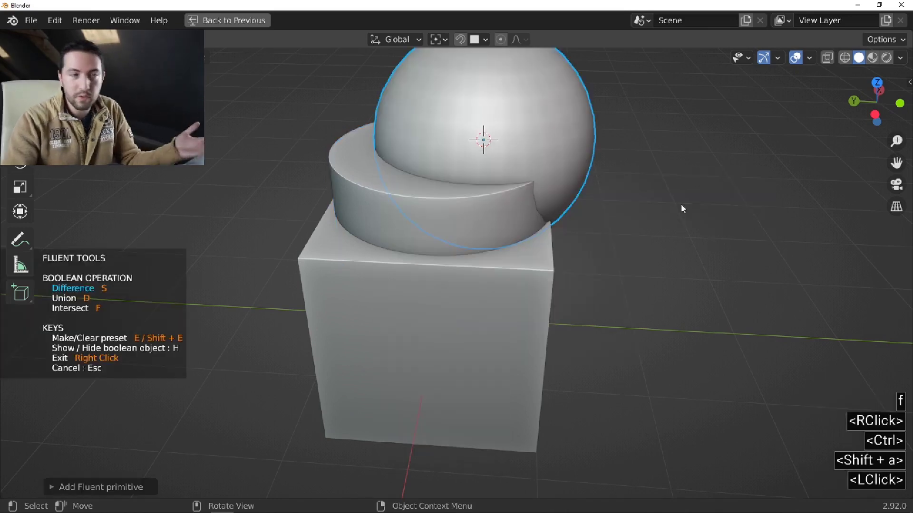
{"action": "middle_click_drag", "start_coordinate": [515, 175], "coordinate": [373, 212]}
{"action": "middle_click_drag", "start_coordinate": [373, 212], "coordinate": [393, 230], "text": "shift"}
{"action": "middle_click_drag", "start_coordinate": [393, 230], "coordinate": [469, 205]}
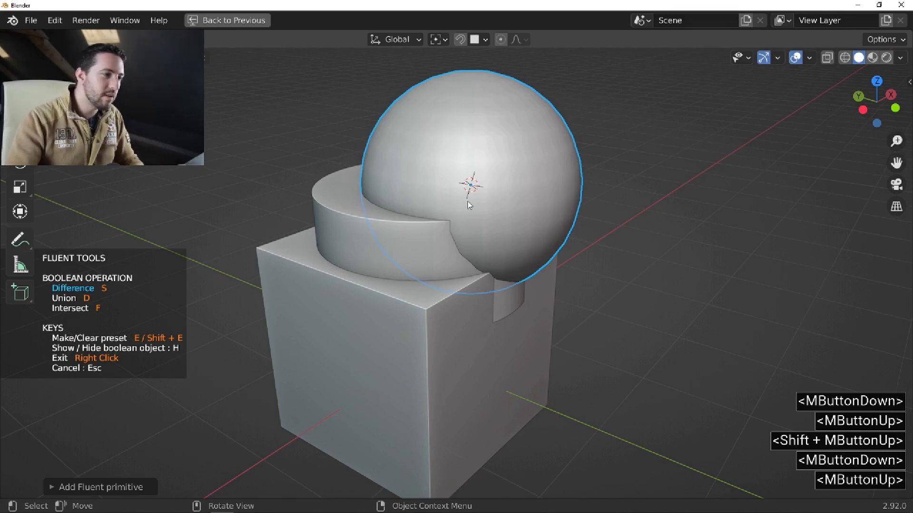
{"action": "right_click", "coordinate": [414, 214]}
{"action": "key", "text": "shift+a"}
{"action": "mouse_move", "coordinate": [396, 210]}
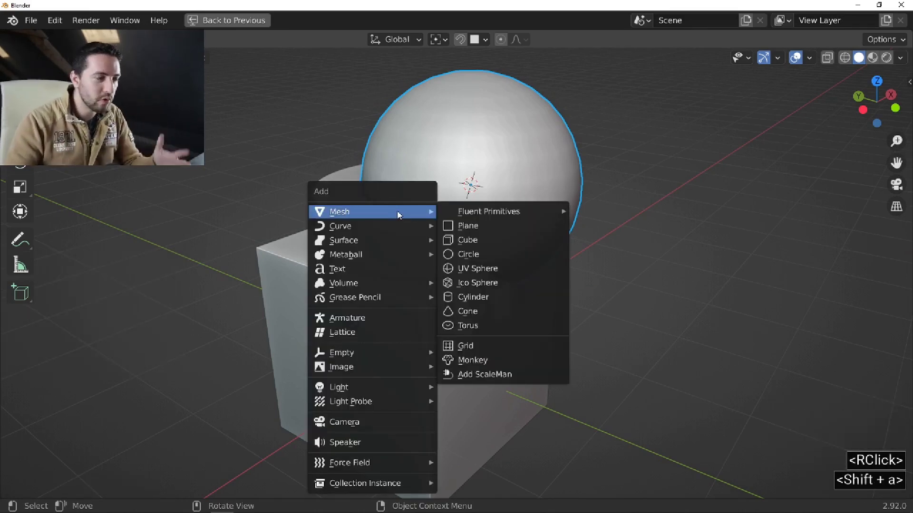
{"action": "mouse_move", "coordinate": [547, 212]}
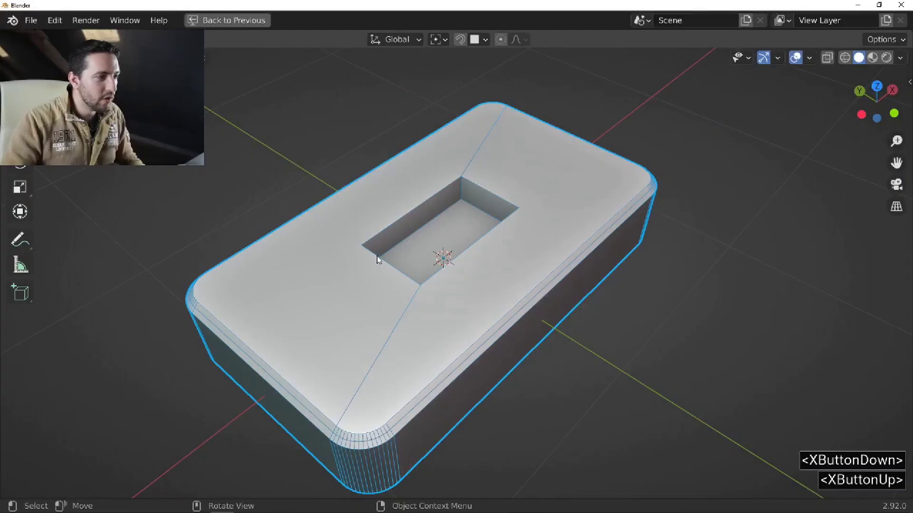
Examine the diagonal edges running from the corners of the rectangular pocket across the plate's top face.
{"action": "middle_click_drag", "start_coordinate": [377, 260], "coordinate": [369, 271]}
{"action": "scroll", "coordinate": [421, 290], "scroll_direction": "up", "scroll_amount": 3}
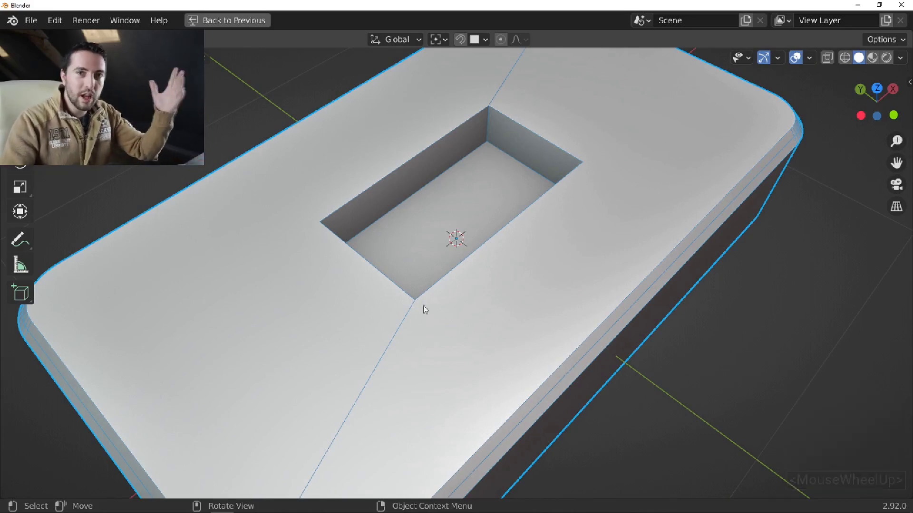
{"action": "middle_click_drag", "start_coordinate": [431, 315], "coordinate": [422, 320]}
{"action": "scroll", "coordinate": [417, 309], "scroll_direction": "down", "scroll_amount": 1}
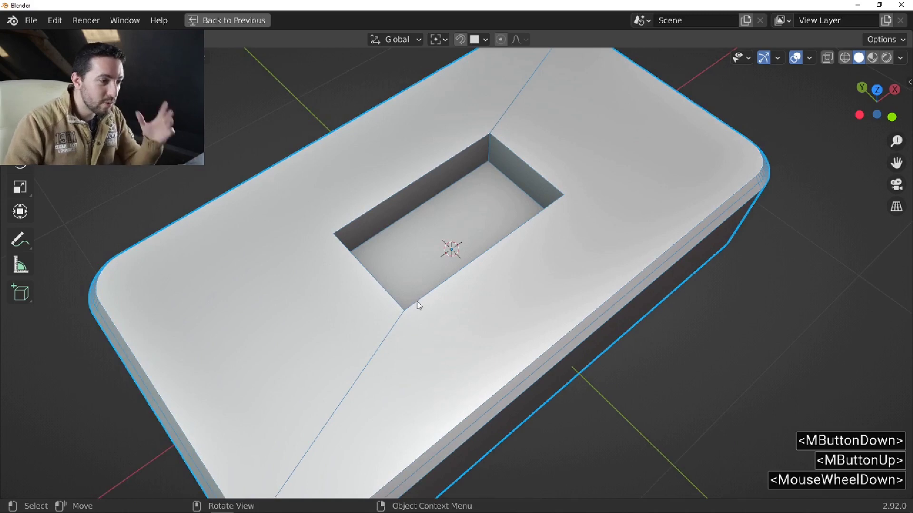
{"action": "mouse_move", "coordinate": [419, 305]}
{"action": "middle_mouse_down"}
{"action": "mouse_move", "coordinate": [429, 279]}
{"action": "mouse_move", "coordinate": [456, 266]}
{"action": "mouse_move", "coordinate": [425, 304]}
{"action": "middle_mouse_up"}
{"action": "middle_click_drag", "start_coordinate": [424, 304], "coordinate": [413, 319], "text": "ctrl"}
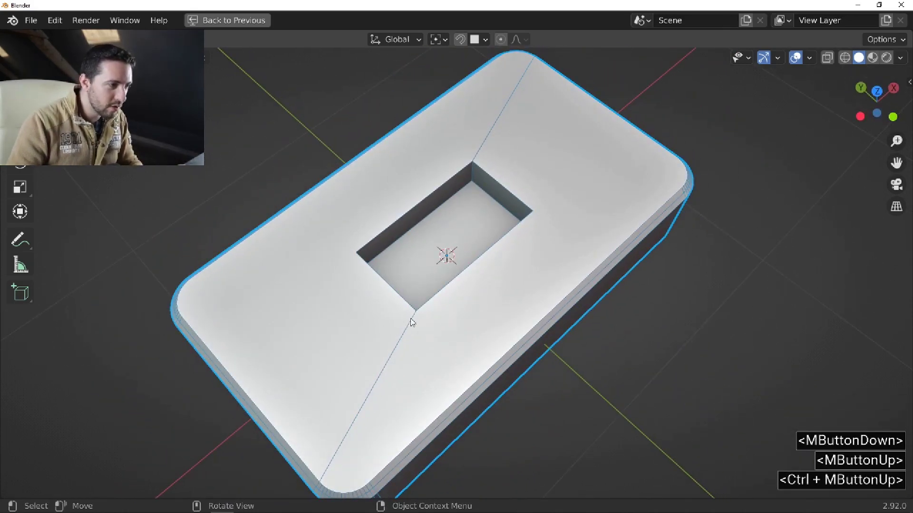
{"action": "middle_click_drag", "start_coordinate": [447, 201], "coordinate": [470, 126]}
{"action": "scroll", "coordinate": [464, 204], "scroll_direction": "up", "scroll_amount": 2}
{"action": "scroll", "coordinate": [470, 126], "scroll_direction": "down", "scroll_amount": 1}
Add a centred loop cut along the length of the plate's base mesh and return to Object Mode.
{"action": "key", "text": "Tab"}
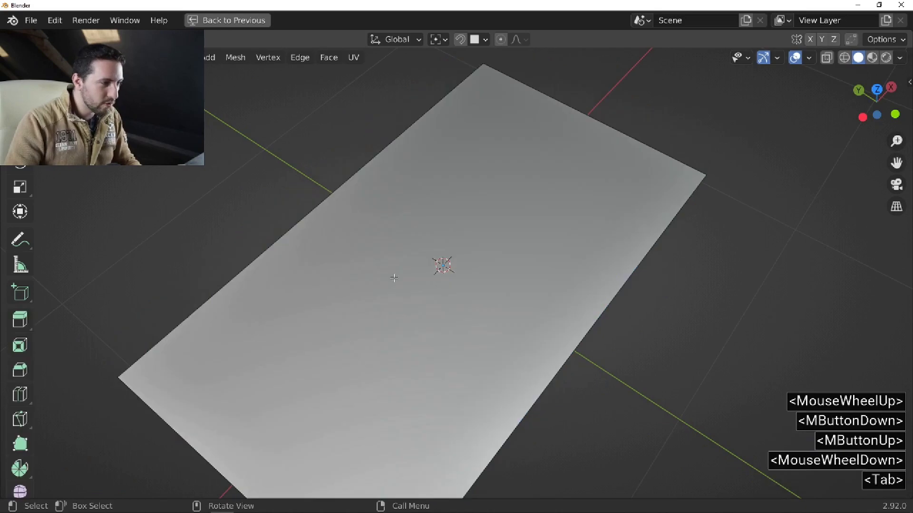
{"action": "key", "text": "ctrl+r"}
{"action": "left_click", "coordinate": [586, 109]}
{"action": "right_click", "coordinate": [586, 108]}
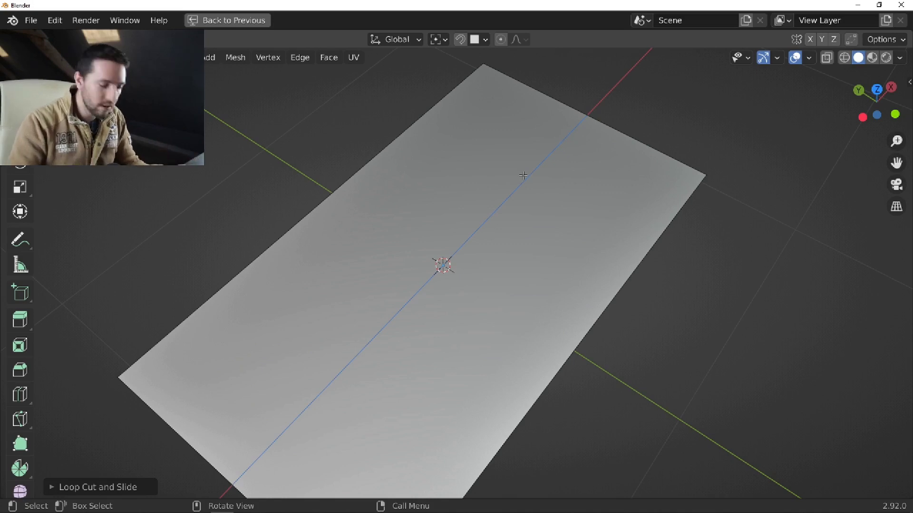
{"action": "key", "text": "shift+f"}
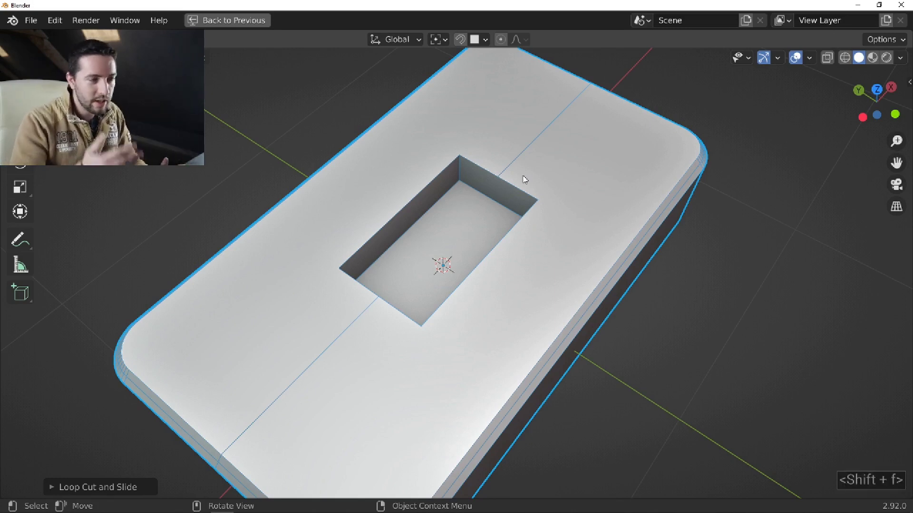
{"action": "key", "text": "KP_2"}
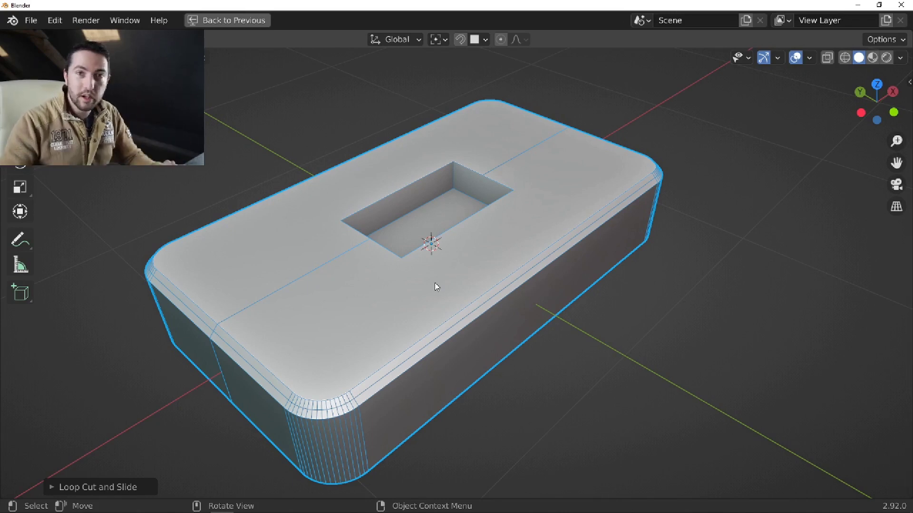
{"action": "left_click", "coordinate": [456, 278]}
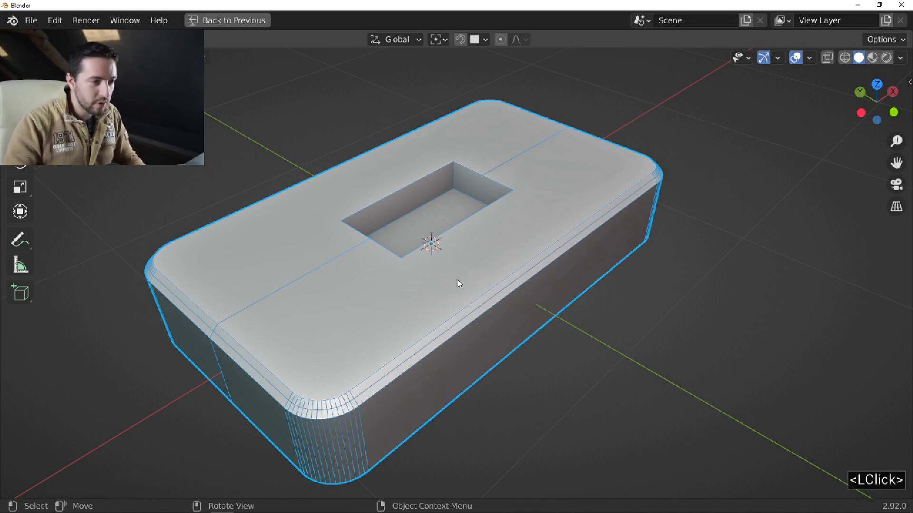
{"action": "key", "text": "f"}
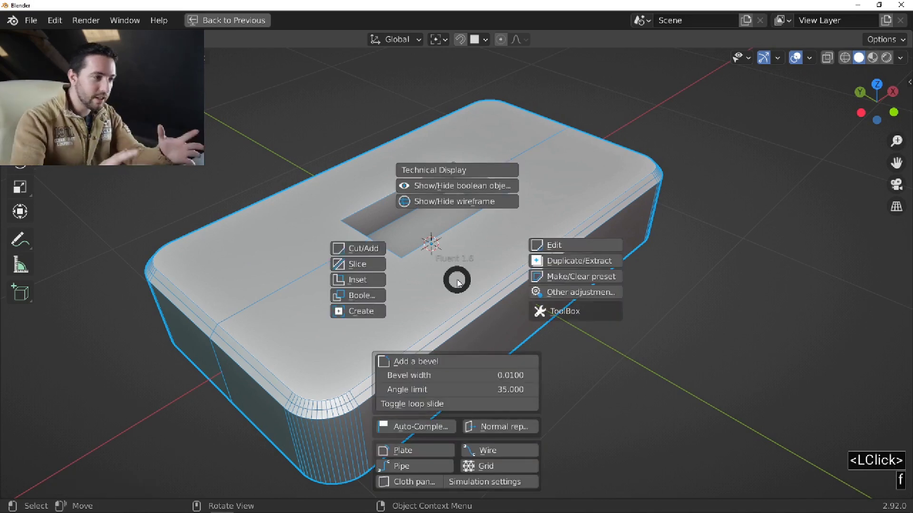
{"action": "right_click", "coordinate": [456, 280]}
{"action": "key", "text": "Tab"}
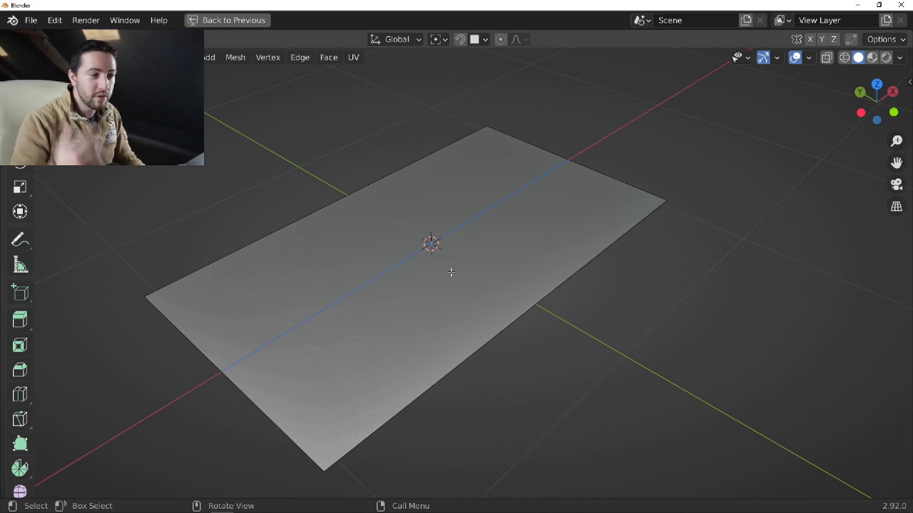
{"action": "key", "text": "Tab"}
Run Fluent's Auto-Complete operation on the plate and inspect its full mesh in Edit Mode.
{"action": "key", "text": "f"}
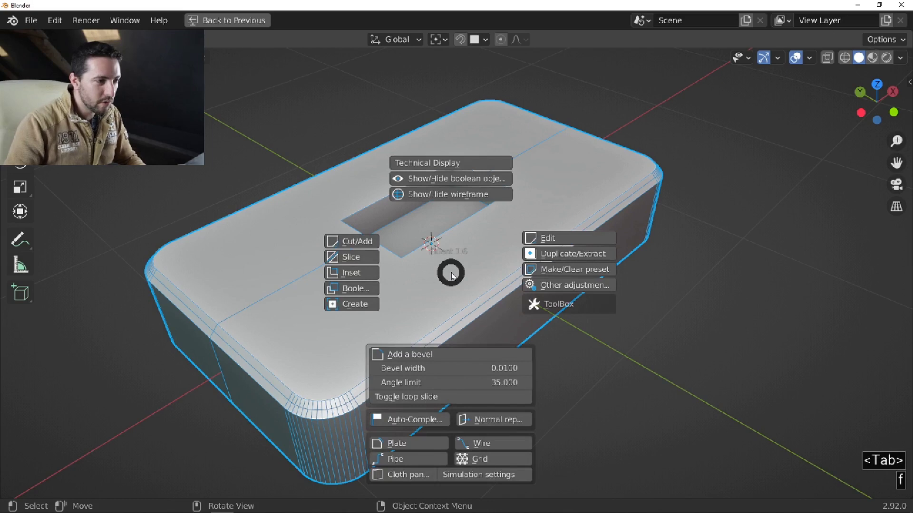
{"action": "left_click", "coordinate": [413, 424]}
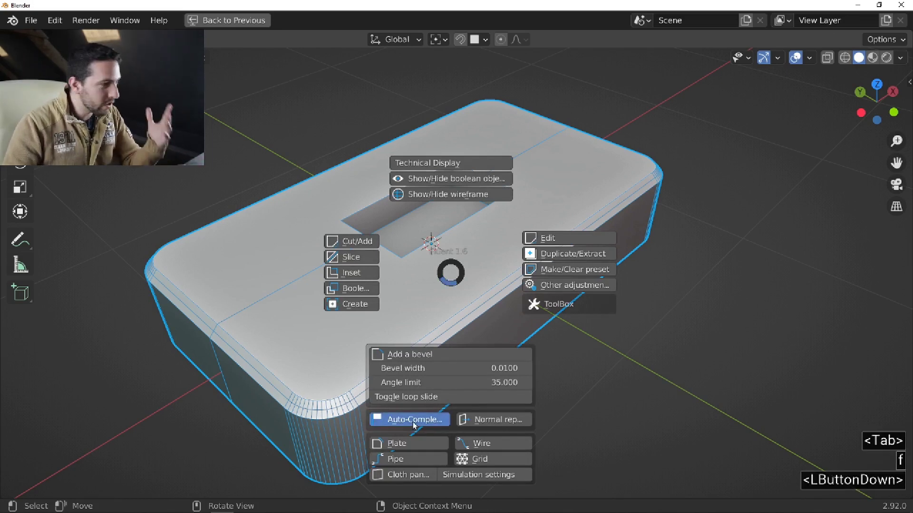
{"action": "key", "text": "Tab"}
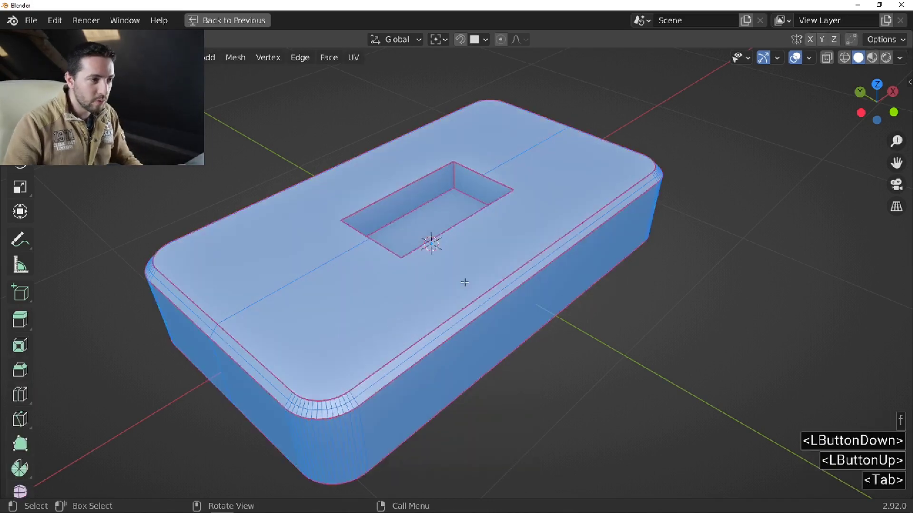
{"action": "key", "text": "Tab"}
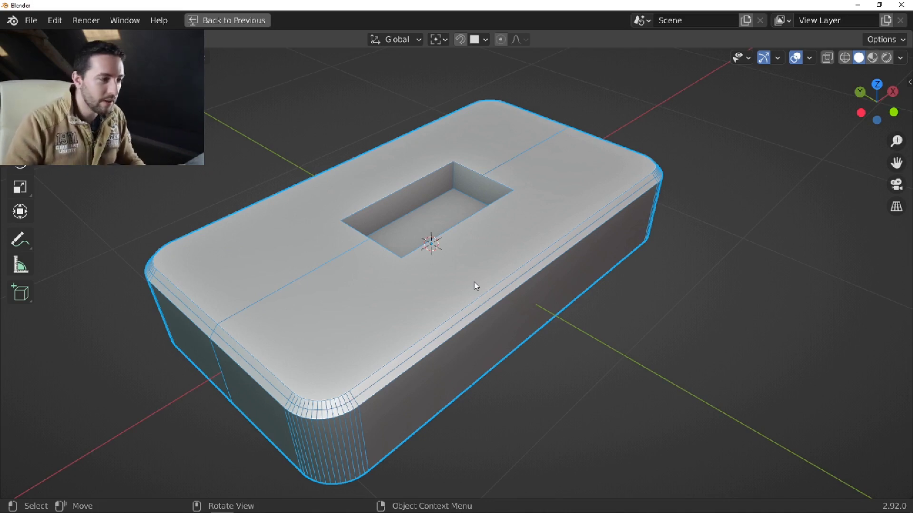
{"action": "left_click", "coordinate": [474, 283]}
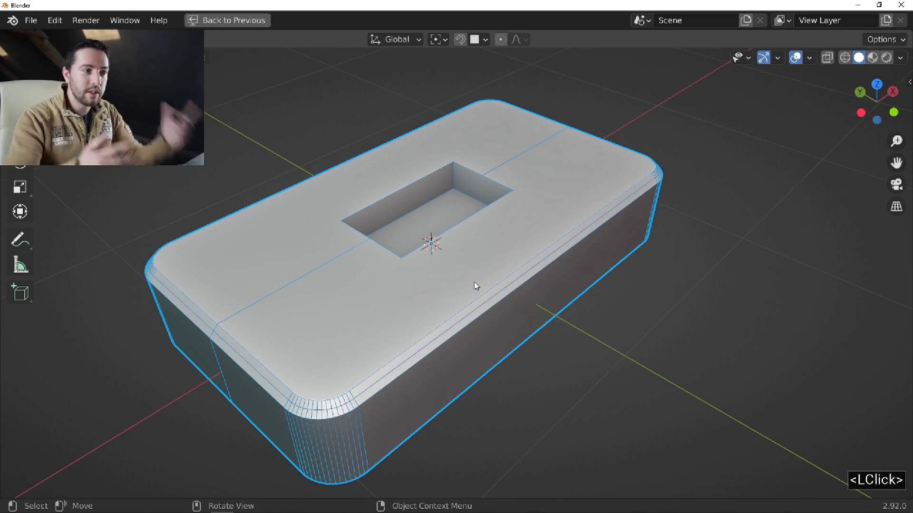
{"action": "key", "text": "ctrl+space"}
{"action": "scroll", "coordinate": [815, 158], "scroll_direction": "down", "scroll_amount": 8}
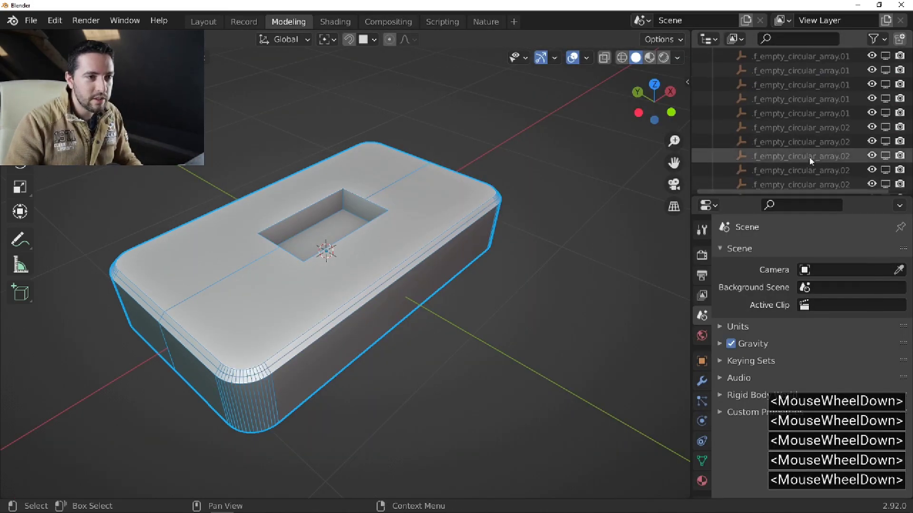
{"action": "scroll", "coordinate": [771, 104], "scroll_direction": "up", "scroll_amount": 6}
{"action": "double_click", "coordinate": [713, 95]}
{"action": "left_click", "coordinate": [446, 233]}
{"action": "key", "text": "ctrl+space"}
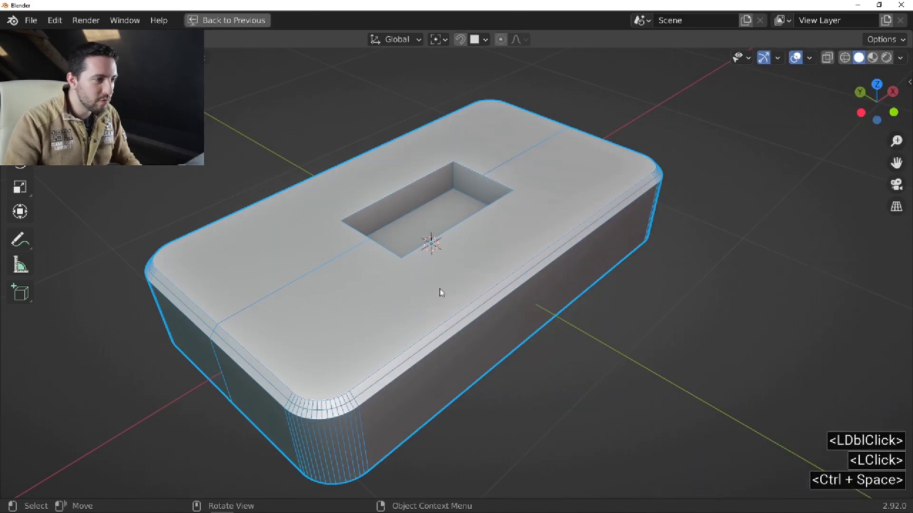
{"action": "scroll", "coordinate": [442, 291], "scroll_direction": "up", "scroll_amount": 3}
{"action": "scroll", "coordinate": [441, 291], "scroll_direction": "down", "scroll_amount": 1}
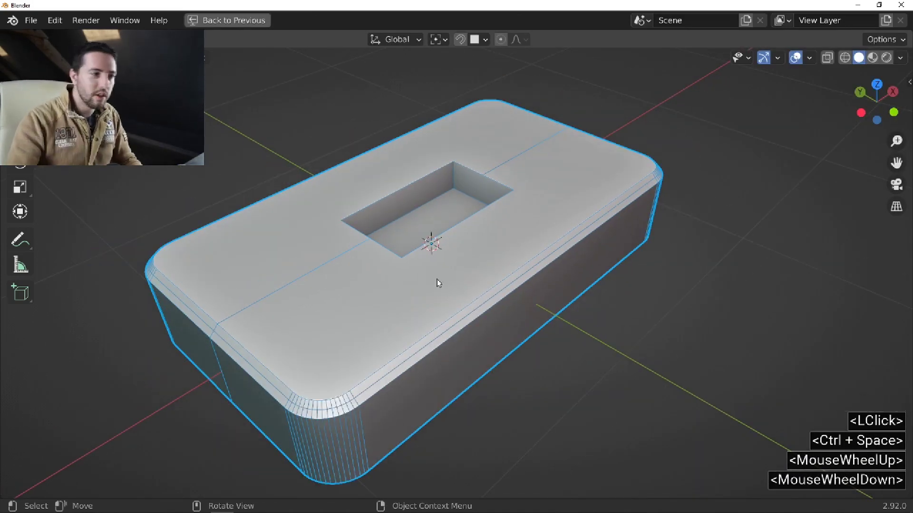
Restore the completed plate to its non-destructive version with Auto-Complete and check its base mesh in Edit Mode.
{"action": "key", "text": "f"}
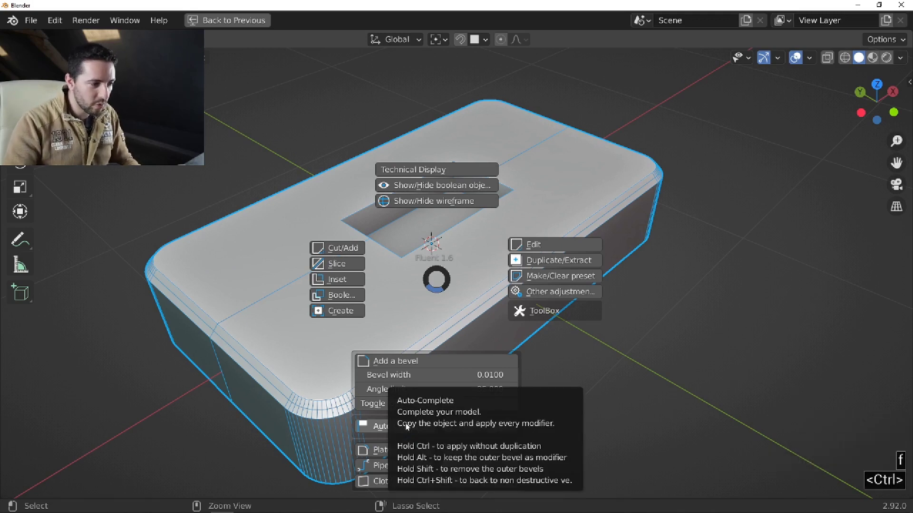
{"action": "left_click", "coordinate": [375, 427], "text": "ctrl+shift"}
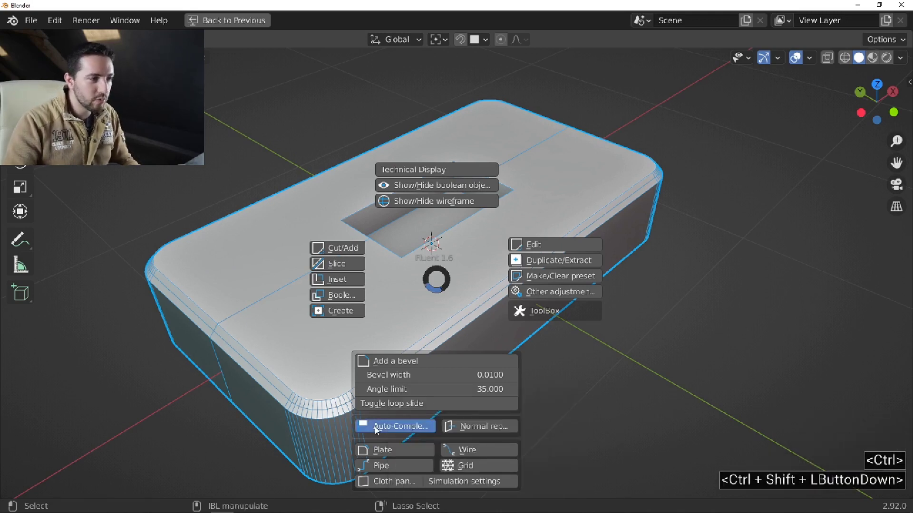
{"action": "left_click", "coordinate": [449, 326]}
{"action": "key", "text": "Tab"}
{"action": "middle_click_drag", "start_coordinate": [455, 285], "coordinate": [399, 288]}
{"action": "key", "text": "Tab"}
Run Auto-Complete on the restored plate and inspect the applied mesh in Edit Mode.
{"action": "key", "text": "f"}
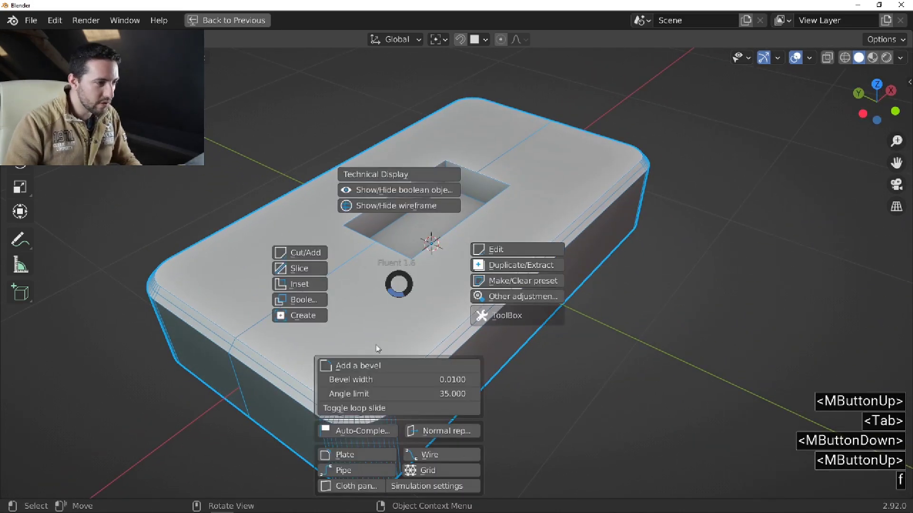
{"action": "left_click", "coordinate": [358, 431]}
{"action": "key", "text": "Tab"}
{"action": "middle_click_drag", "start_coordinate": [548, 239], "coordinate": [415, 262]}
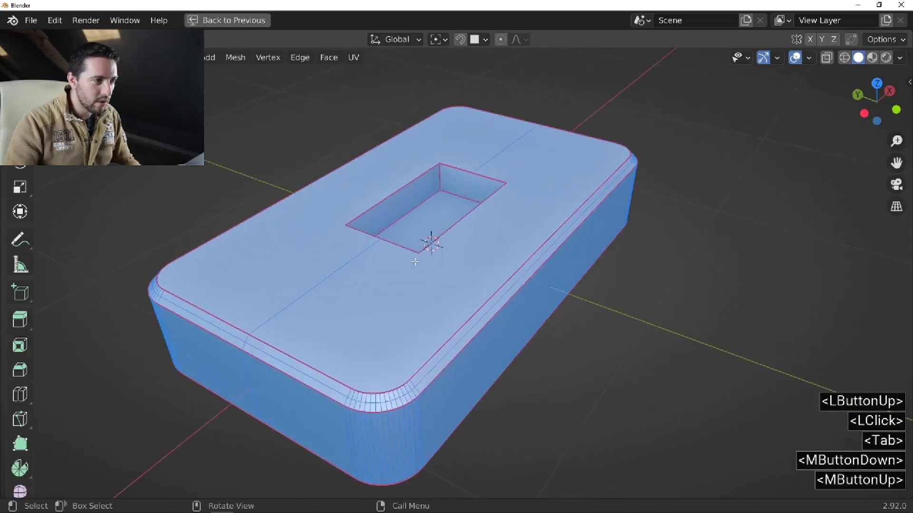
Bring the auto-completed plate back to its non-destructive version again, select it and check its mesh in Edit Mode.
{"action": "key", "text": "Tab"}
{"action": "key", "text": "f"}
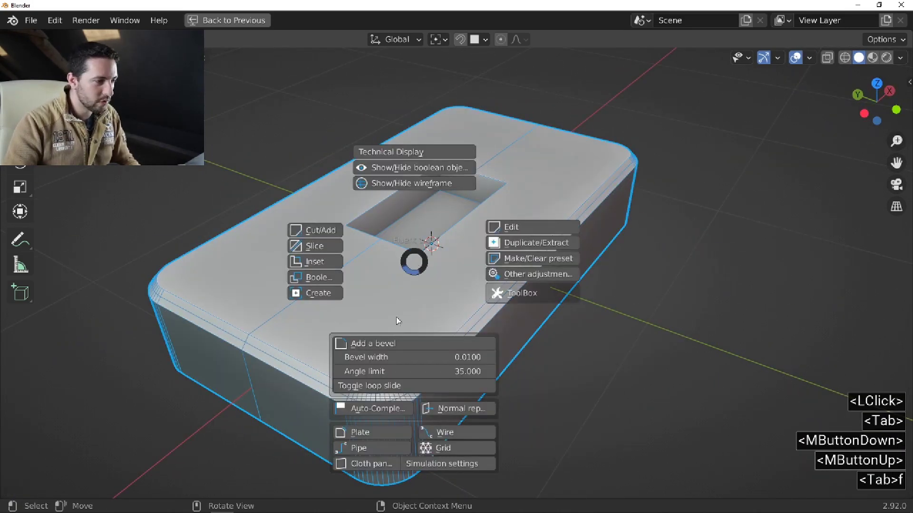
{"action": "key", "text": "ctrl"}
{"action": "key", "text": "ctrl+shift"}
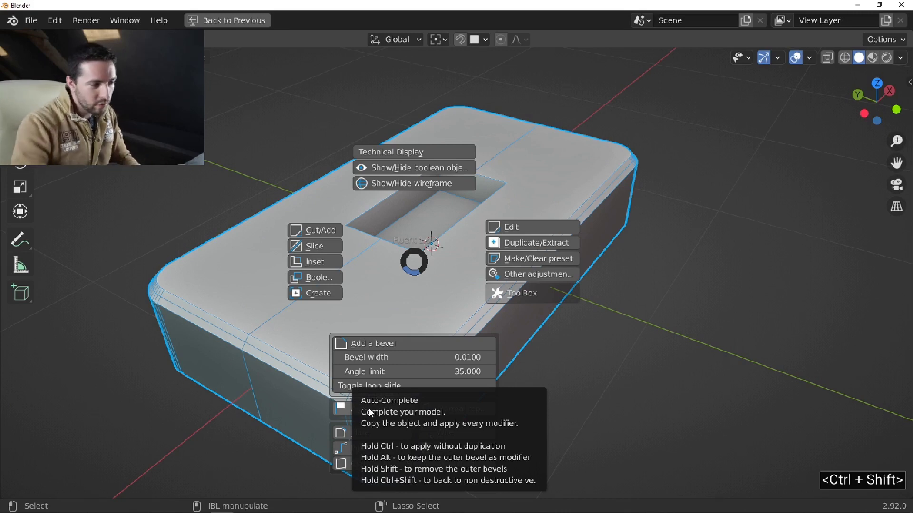
{"action": "left_click", "coordinate": [341, 408], "text": "ctrl+shift"}
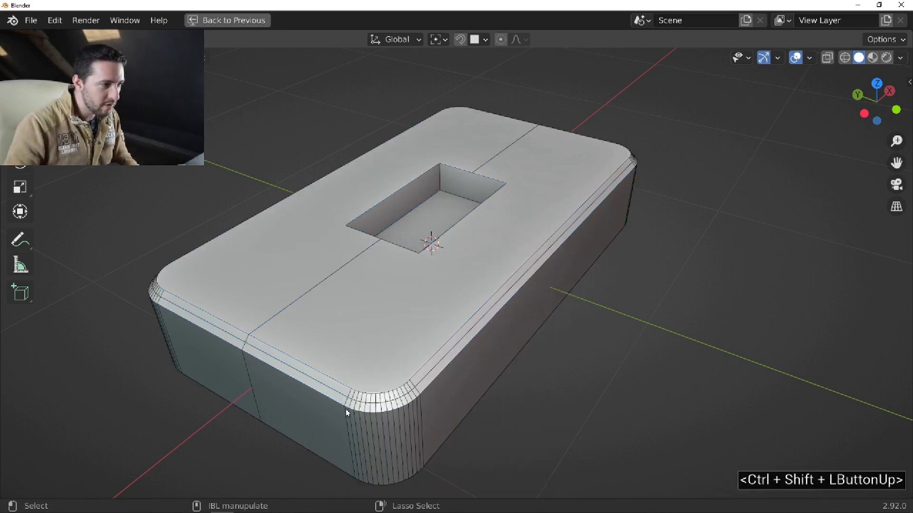
{"action": "left_click", "coordinate": [414, 319]}
{"action": "key", "text": "Tab"}
{"action": "key", "text": "Tab"}
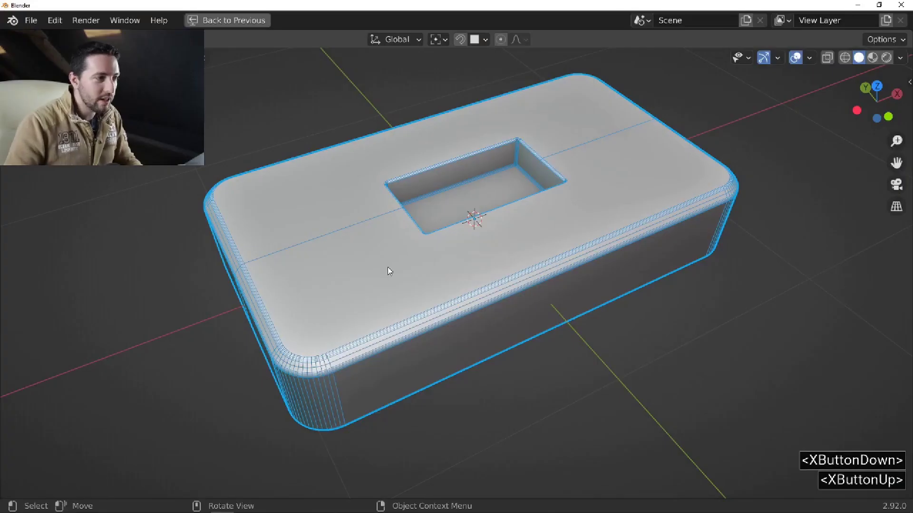
Switch the viewport shading to Material Preview with the bevelled plate in view.
{"action": "mouse_move", "coordinate": [387, 270]}
{"action": "middle_mouse_down"}
{"action": "mouse_move", "coordinate": [369, 307]}
{"action": "mouse_move", "coordinate": [350, 316]}
{"action": "mouse_move", "coordinate": [367, 283]}
{"action": "middle_mouse_up"}
{"action": "key", "text": "z"}
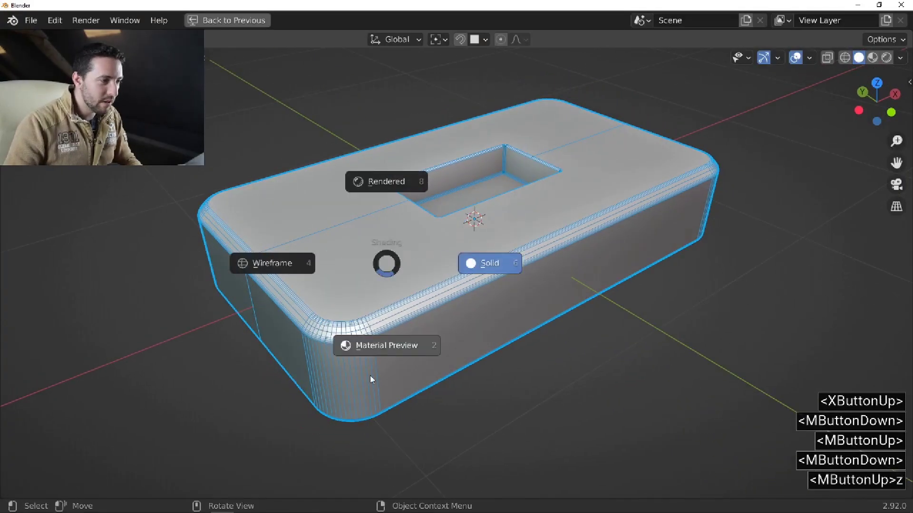
{"action": "middle_click_drag", "start_coordinate": [365, 321], "coordinate": [375, 298]}
Slice the plate with a rectangle drawn over its nearest corner and adjust the slice cutter's depth and offset.
{"action": "key", "text": "f"}
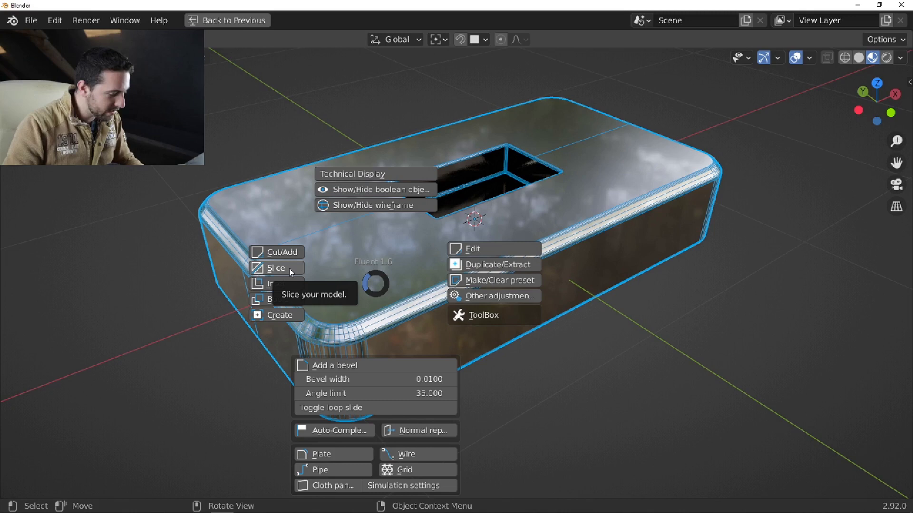
{"action": "key", "text": "shift"}
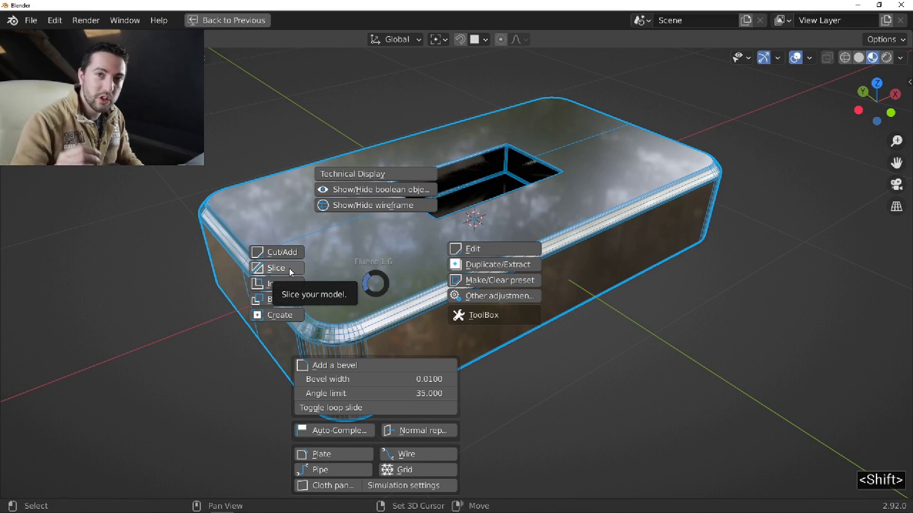
{"action": "left_click", "coordinate": [290, 272], "text": "shift"}
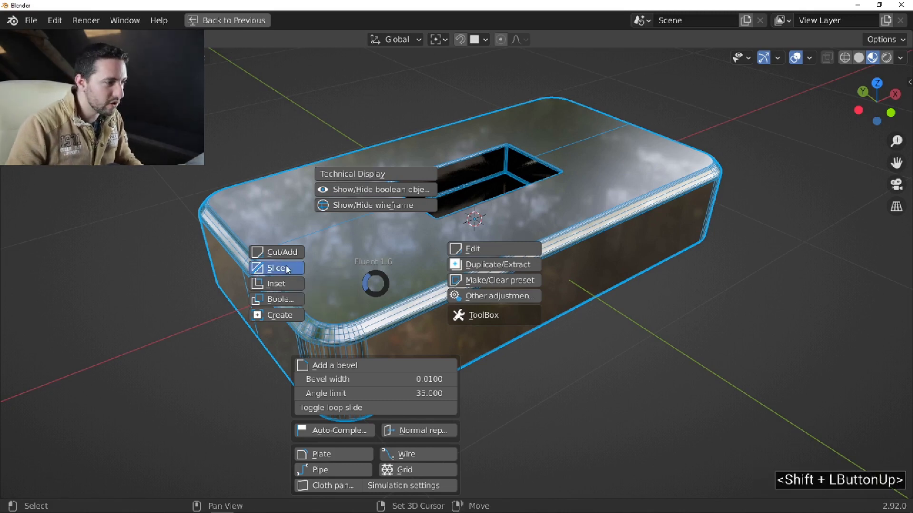
{"action": "left_click", "coordinate": [351, 264]}
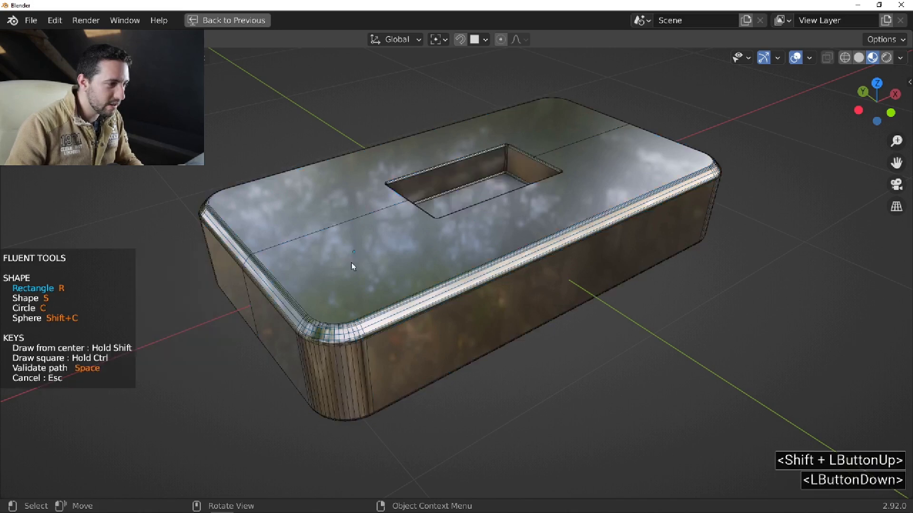
{"action": "left_click", "coordinate": [331, 418]}
{"action": "key", "text": "c"}
{"action": "left_click", "coordinate": [333, 401]}
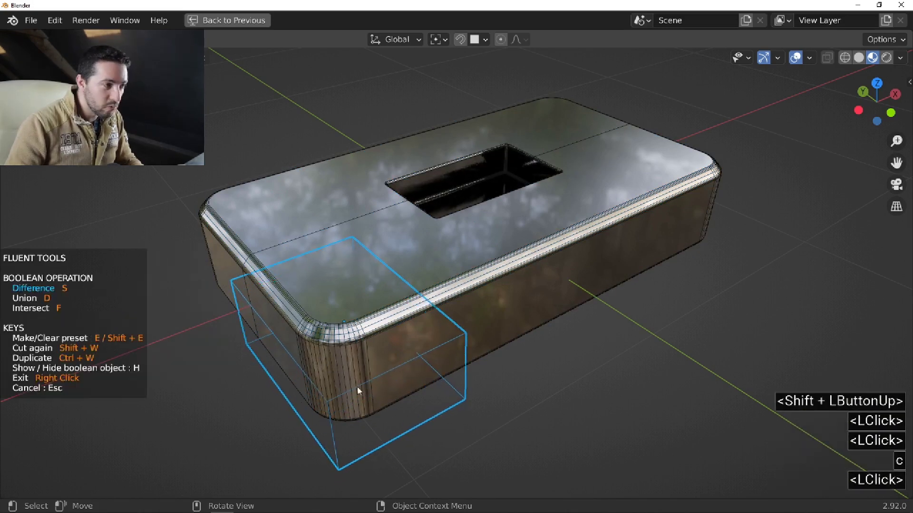
Round the slice cutter's edges, mirror it along Y and X to all four plate corners, and inspect the resulting grooves.
{"action": "left_click_drag", "start_coordinate": [518, 293], "coordinate": [386, 252]}
{"action": "left_click", "coordinate": [422, 202]}
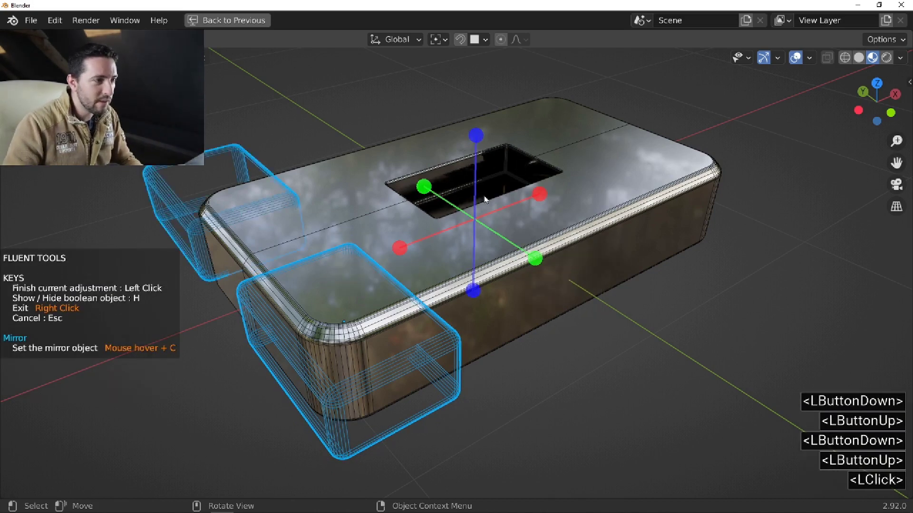
{"action": "left_click", "coordinate": [537, 197]}
{"action": "left_click", "coordinate": [574, 268]}
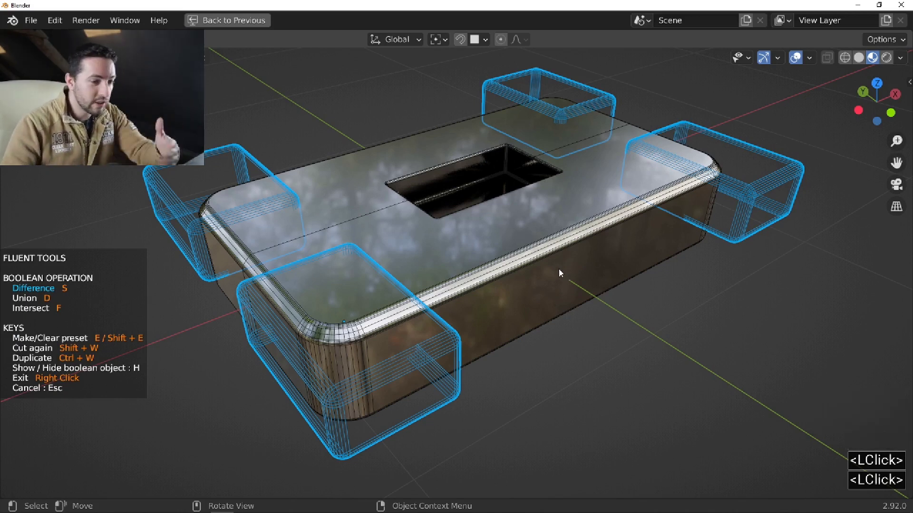
{"action": "right_click", "coordinate": [559, 270]}
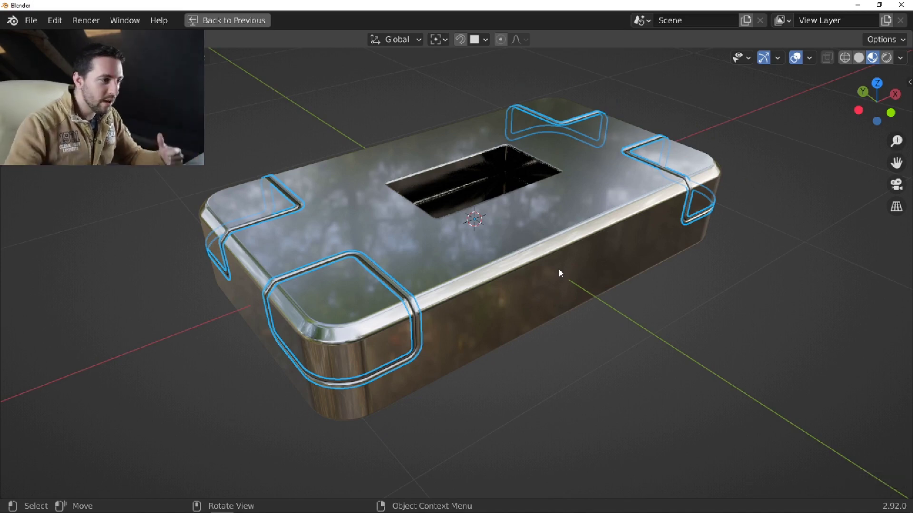
{"action": "middle_click_drag", "start_coordinate": [518, 268], "coordinate": [444, 247]}
{"action": "scroll", "coordinate": [444, 247], "scroll_direction": "up", "scroll_amount": 2}
{"action": "left_click", "coordinate": [483, 242]}
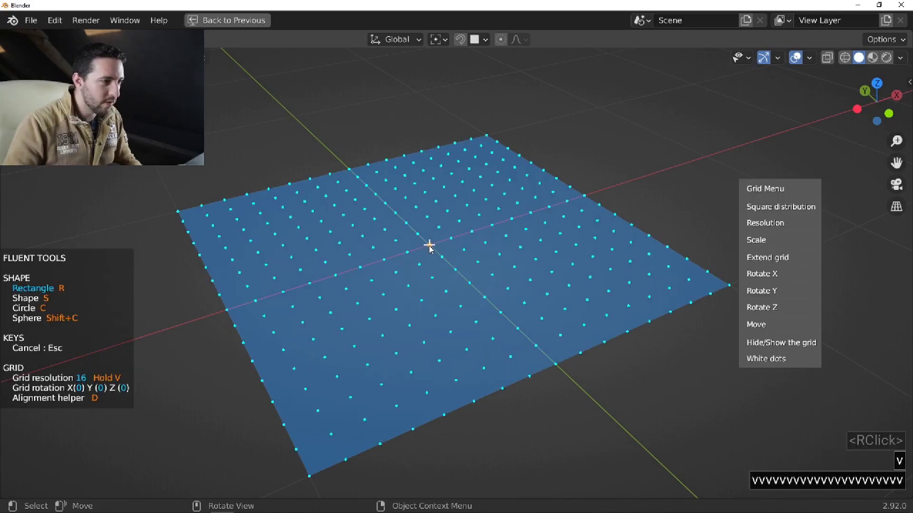
Create a new Fluent box from a rectangle drawn on the grid around the world origin, extruded into a tall block.
{"action": "left_click", "coordinate": [429, 246]}
{"action": "key", "text": "r"}
{"action": "mouse_move", "coordinate": [430, 246]}
{"action": "left_mouse_down"}
{"action": "mouse_move", "coordinate": [350, 318]}
{"action": "mouse_move", "coordinate": [333, 317]}
{"action": "mouse_move", "coordinate": [341, 330]}
{"action": "left_mouse_up"}
{"action": "left_click", "coordinate": [545, 317]}
{"action": "right_click", "coordinate": [415, 259]}
{"action": "middle_click_drag", "start_coordinate": [415, 259], "coordinate": [381, 252]}
Use the ToolBox's Align view operation to align the view to the box's nearest upper corner.
{"action": "key", "text": "f"}
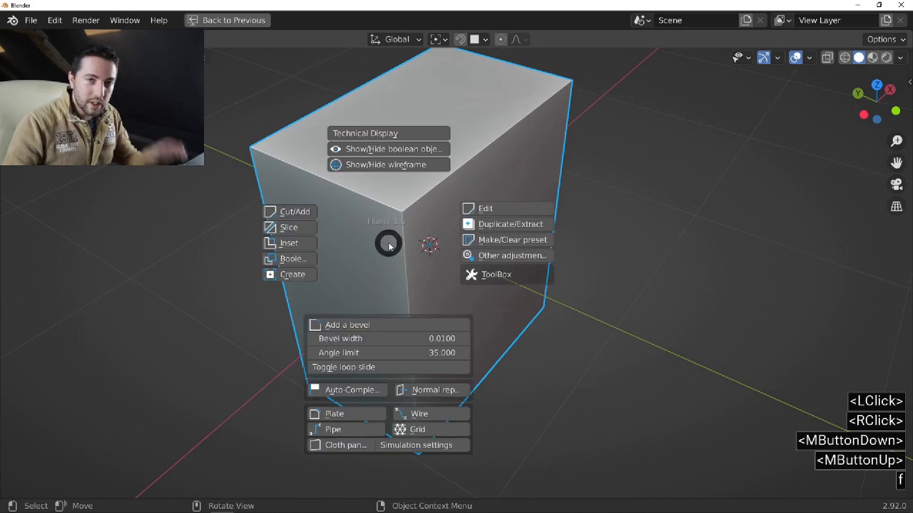
{"action": "mouse_move", "coordinate": [499, 276]}
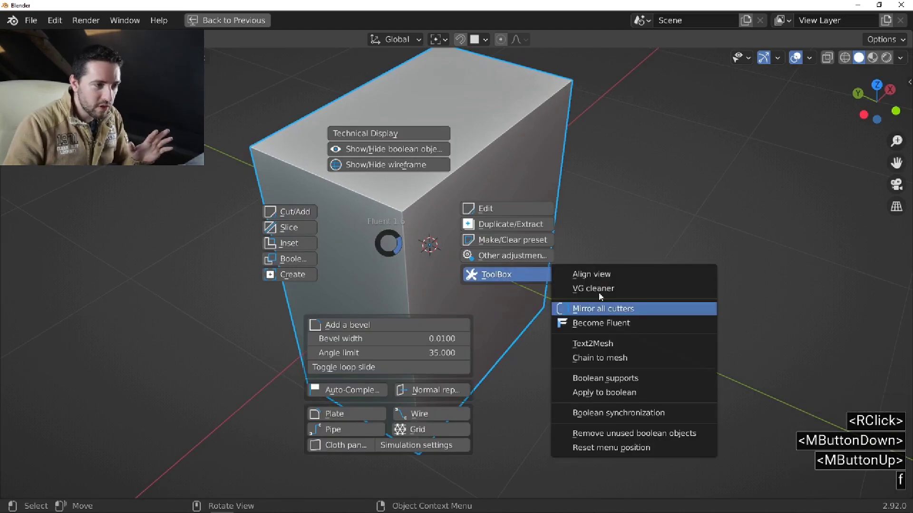
{"action": "left_click", "coordinate": [627, 280]}
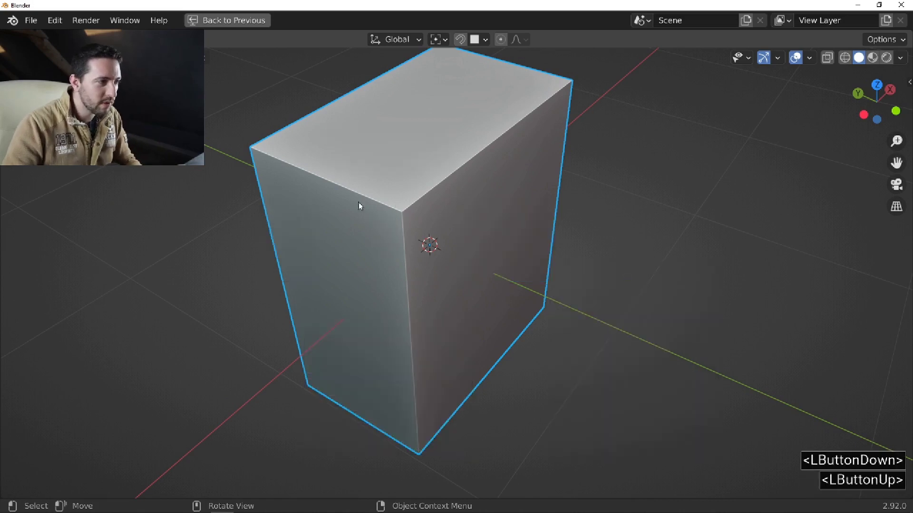
{"action": "mouse_move", "coordinate": [405, 212]}
{"action": "middle_mouse_down"}
{"action": "mouse_move", "coordinate": [396, 212]}
{"action": "mouse_move", "coordinate": [440, 220]}
{"action": "mouse_move", "coordinate": [389, 219]}
{"action": "middle_mouse_up"}
{"action": "left_click", "coordinate": [385, 228]}
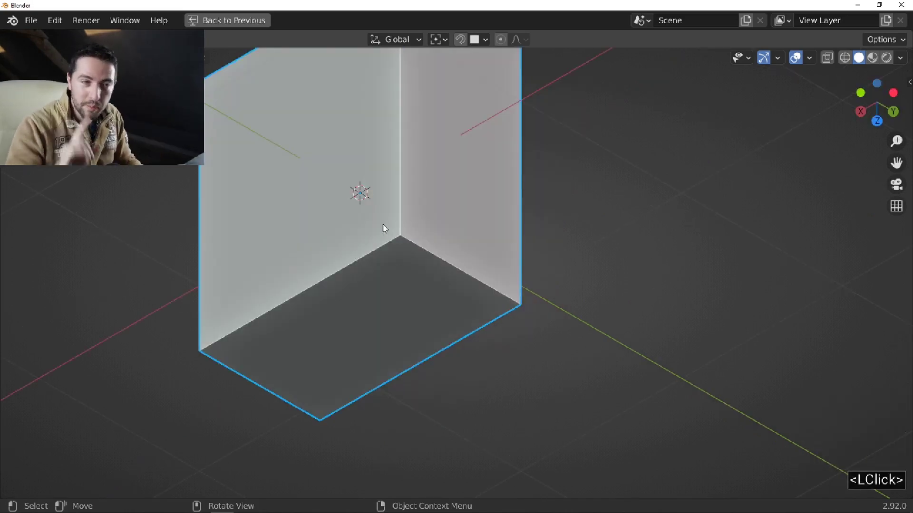
Draw a rectangular Cut/Add shape over the box's corner in the aligned view to cut the corner off.
{"action": "key", "text": "f"}
{"action": "left_click", "coordinate": [260, 192]}
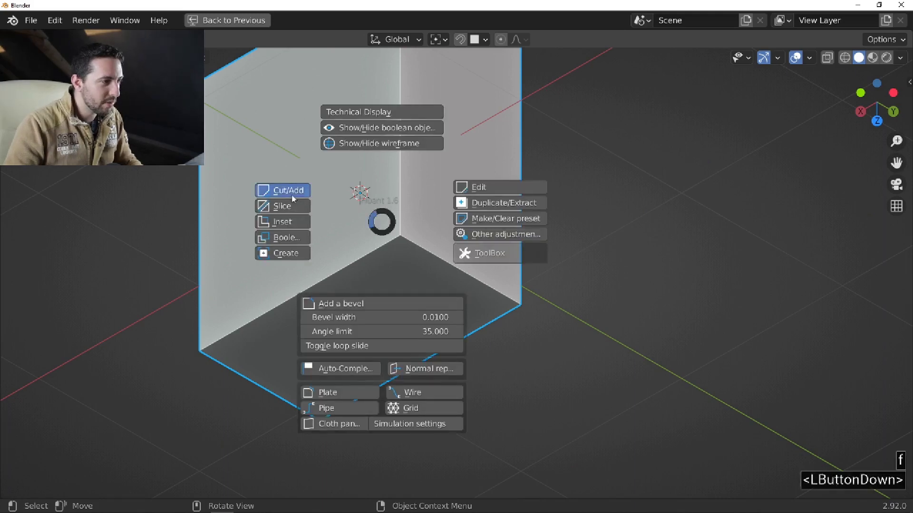
{"action": "left_click", "coordinate": [286, 151]}
{"action": "left_click", "coordinate": [503, 322]}
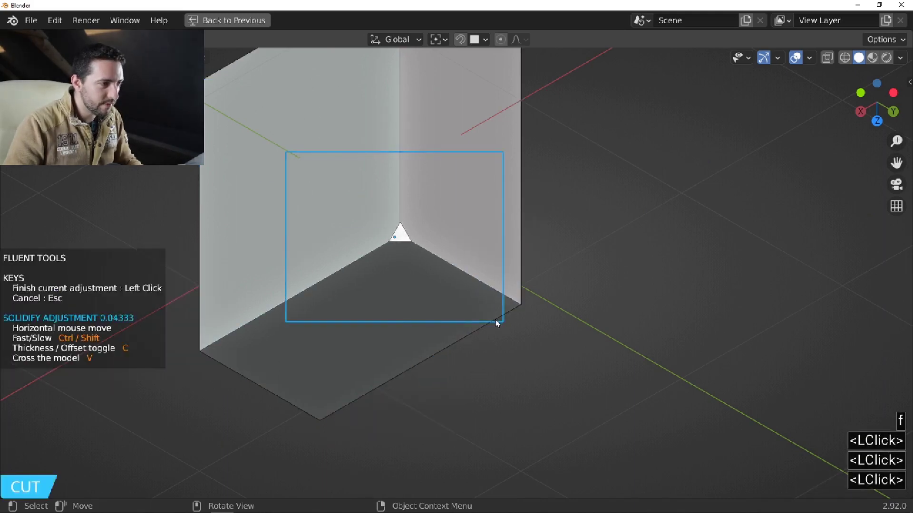
{"action": "left_click", "coordinate": [476, 312]}
Increase the corner cutter's solidify value to about 0.1 and inspect the triangular facet on the box.
{"action": "middle_click_drag", "start_coordinate": [321, 279], "coordinate": [485, 240]}
{"action": "left_click", "coordinate": [485, 240]}
{"action": "left_click", "coordinate": [594, 200]}
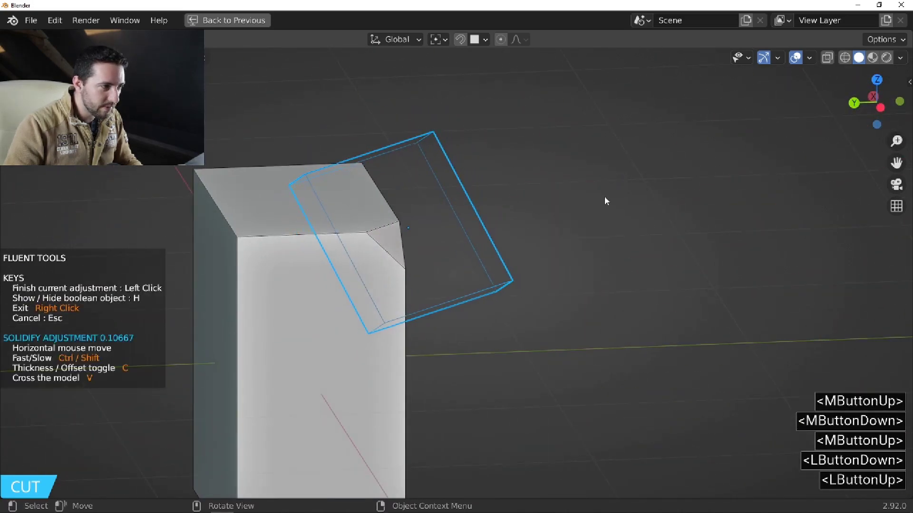
{"action": "left_click", "coordinate": [600, 197]}
{"action": "middle_click_drag", "start_coordinate": [600, 196], "coordinate": [338, 246]}
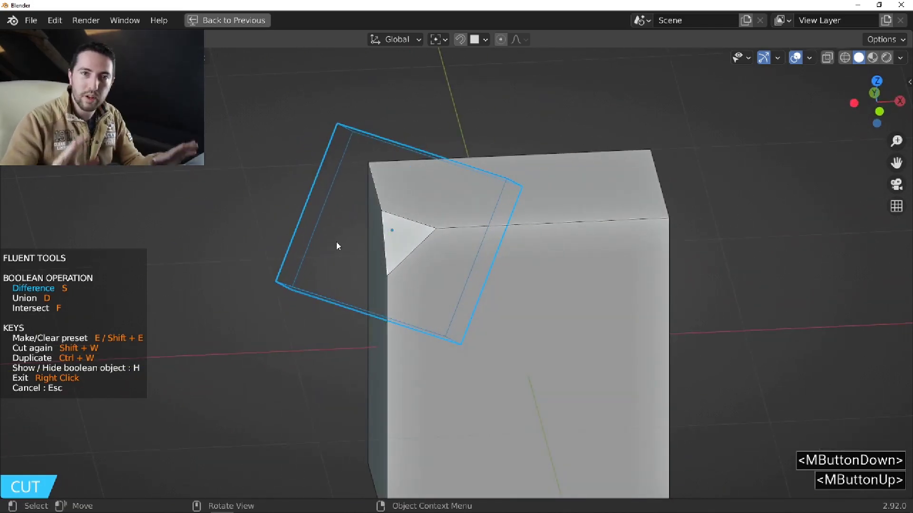
{"action": "scroll", "coordinate": [383, 239], "scroll_direction": "up", "scroll_amount": 3}
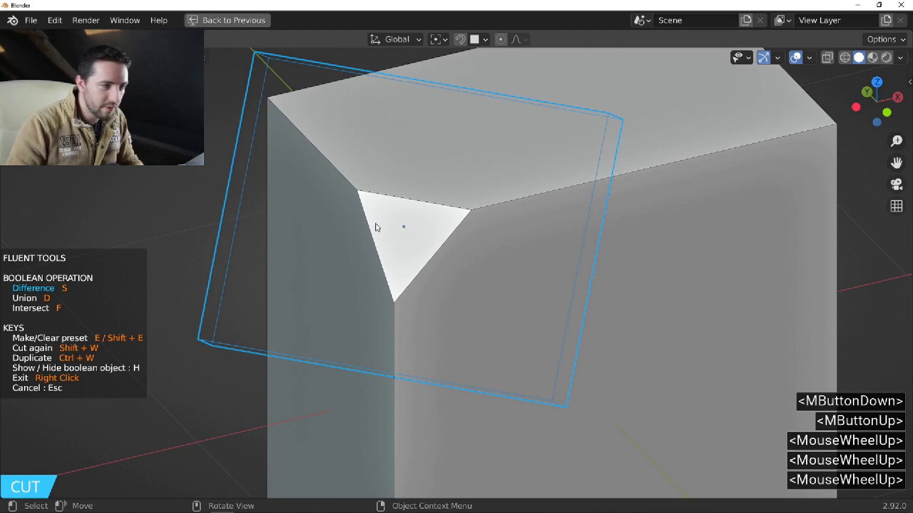
{"action": "scroll", "coordinate": [377, 228], "scroll_direction": "down", "scroll_amount": 3}
Mirror the corner cut along the Y and X axes to the box's other upper corners and finish the cut.
{"action": "left_click_drag", "start_coordinate": [494, 231], "coordinate": [415, 214]}
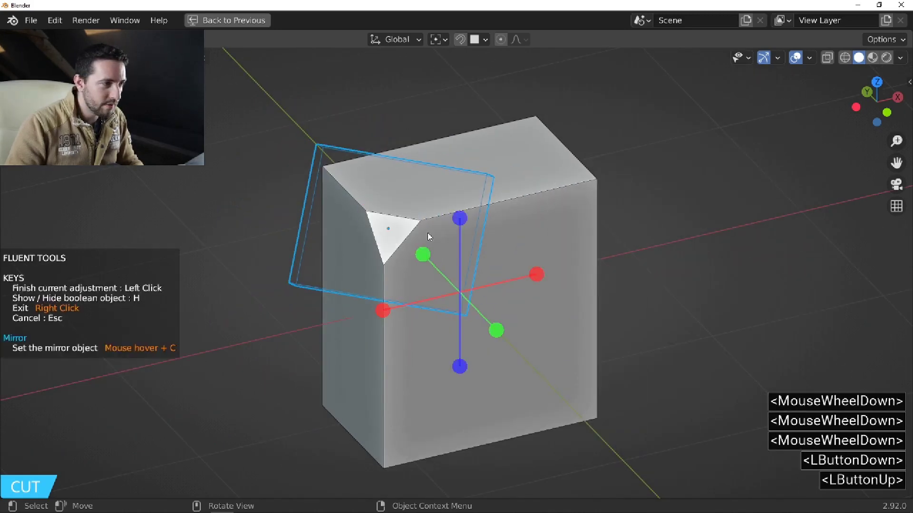
{"action": "left_click", "coordinate": [420, 253]}
{"action": "left_click_drag", "start_coordinate": [444, 253], "coordinate": [367, 239]}
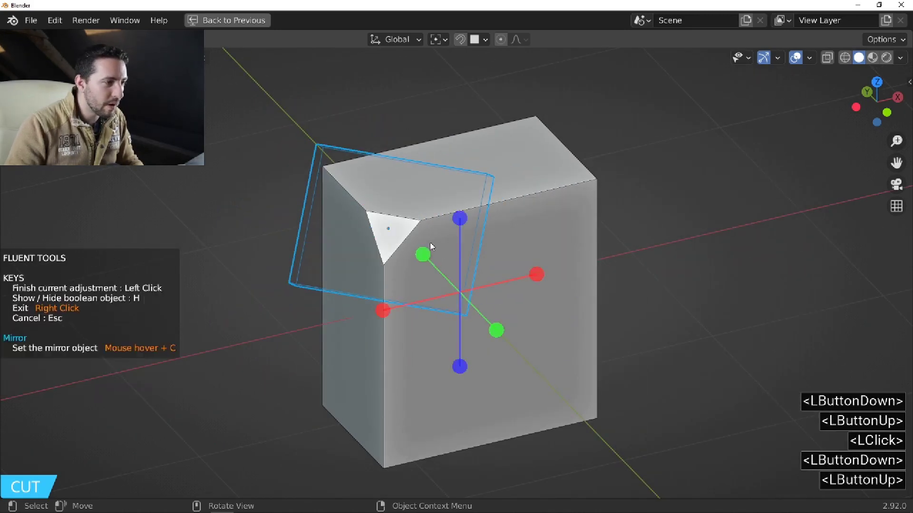
{"action": "left_click", "coordinate": [423, 256]}
{"action": "left_click", "coordinate": [536, 274]}
{"action": "right_click", "coordinate": [566, 303]}
{"action": "right_click", "coordinate": [567, 304]}
{"action": "middle_click_drag", "start_coordinate": [567, 304], "coordinate": [559, 281]}
{"action": "scroll", "coordinate": [479, 269], "scroll_direction": "down", "scroll_amount": 1}
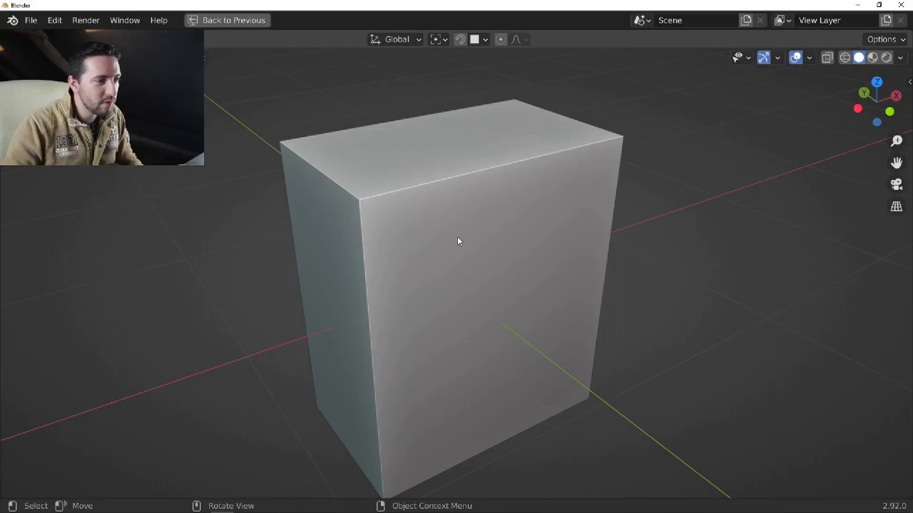
{"action": "middle_click_drag", "start_coordinate": [458, 237], "coordinate": [453, 235]}
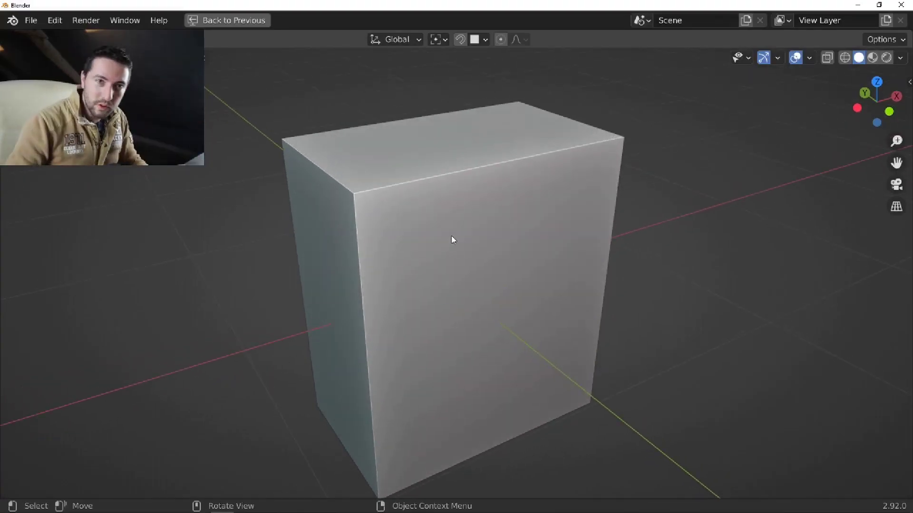
{"action": "middle_click_drag", "start_coordinate": [447, 234], "coordinate": [416, 227]}
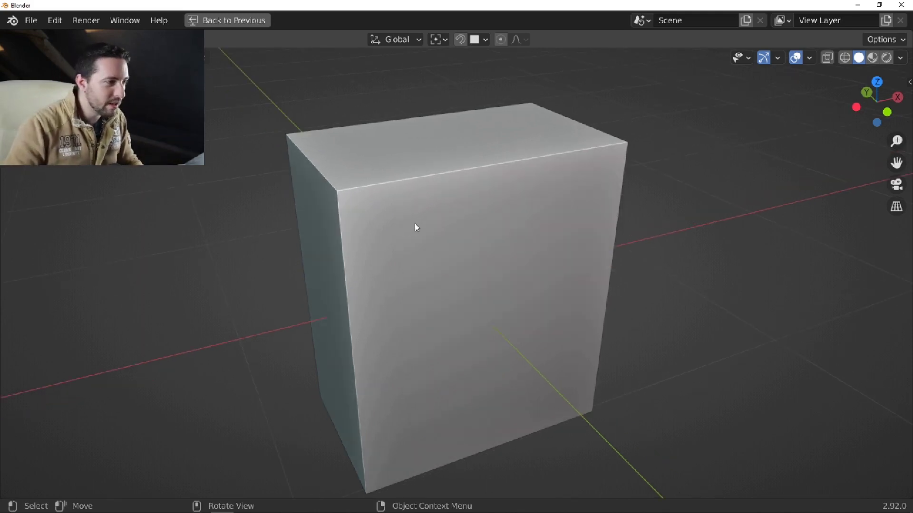
Cut a rectangular notch into the box's upper-left front corner with the rectangle Cut/Add shape.
{"action": "middle_click_drag", "start_coordinate": [415, 224], "coordinate": [410, 220]}
{"action": "left_click", "coordinate": [382, 209]}
{"action": "key", "text": "f"}
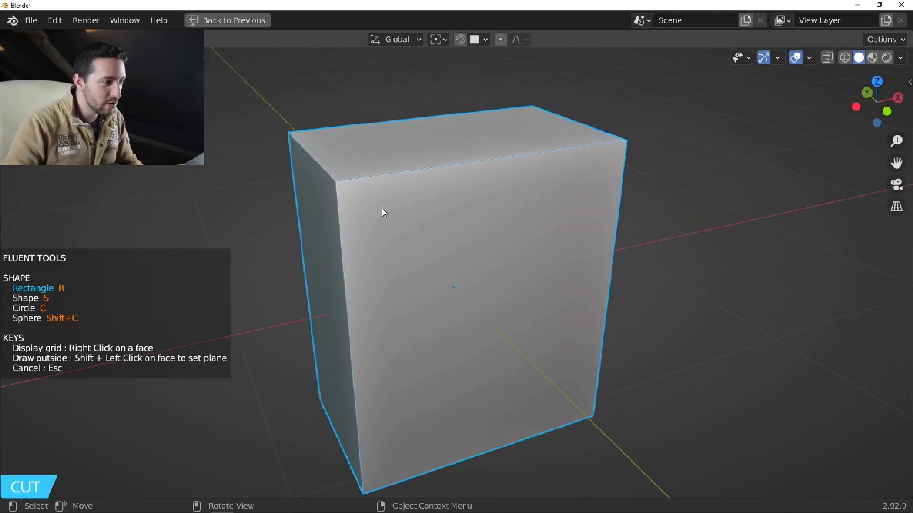
{"action": "left_click", "coordinate": [410, 212]}
{"action": "left_click", "coordinate": [291, 139]}
{"action": "left_click", "coordinate": [274, 167]}
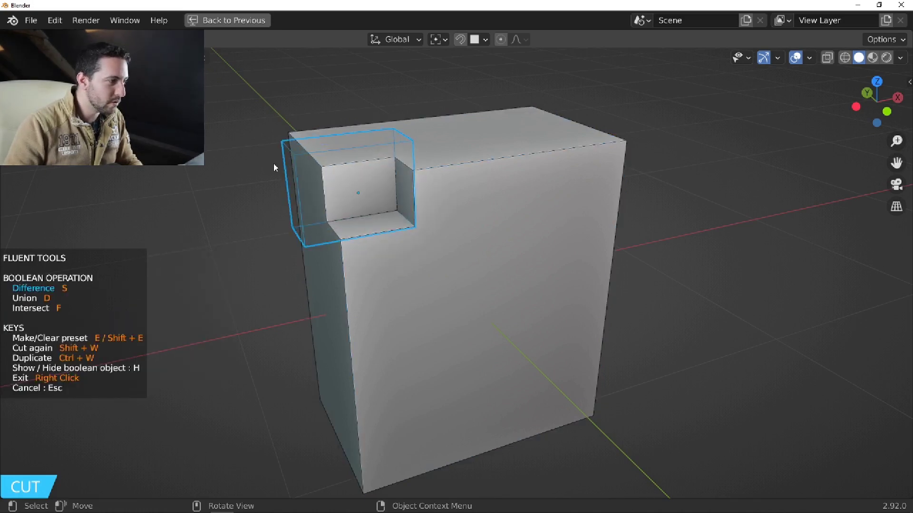
{"action": "right_click", "coordinate": [435, 191]}
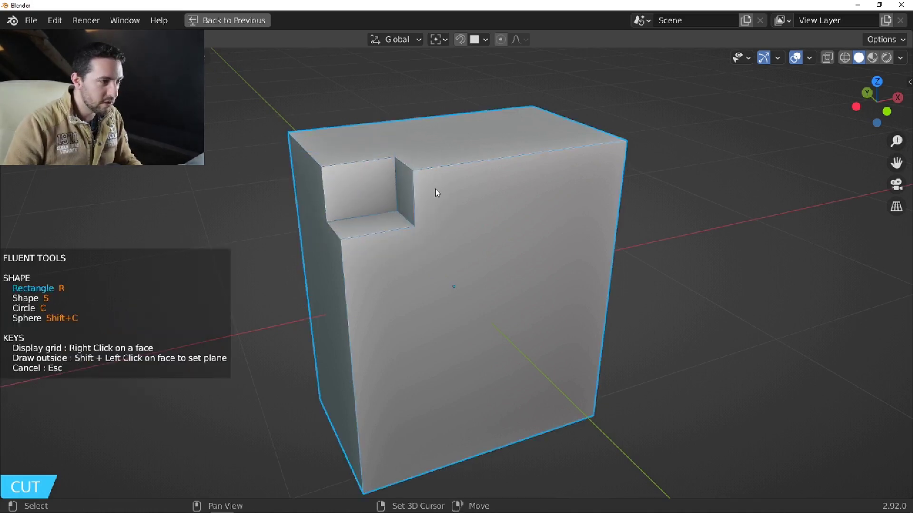
Cut a narrow rectangular notch into the front vertical edge below the corner notch and a small square one at the corner notch's inner corner.
{"action": "left_click", "coordinate": [363, 319]}
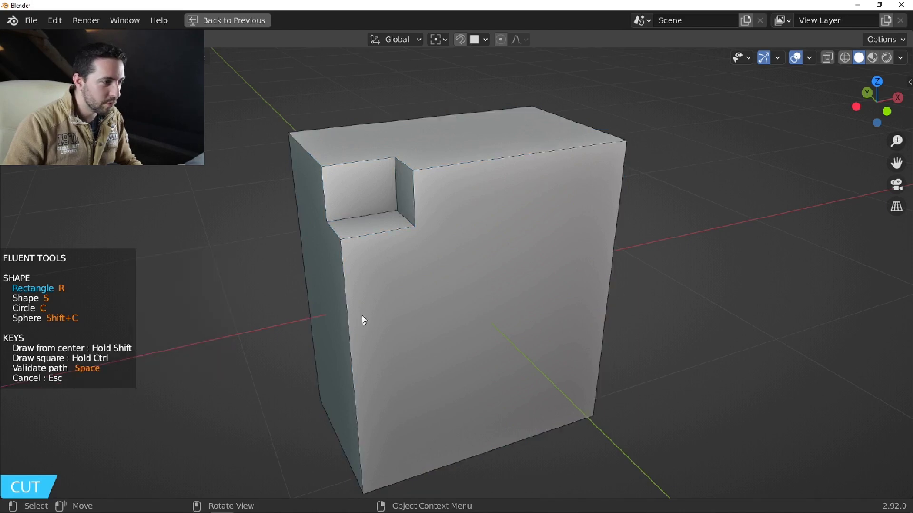
{"action": "left_click", "coordinate": [314, 228]}
{"action": "right_click", "coordinate": [430, 231]}
{"action": "left_click", "coordinate": [421, 233]}
{"action": "left_click", "coordinate": [407, 222]}
{"action": "left_click", "coordinate": [393, 208]}
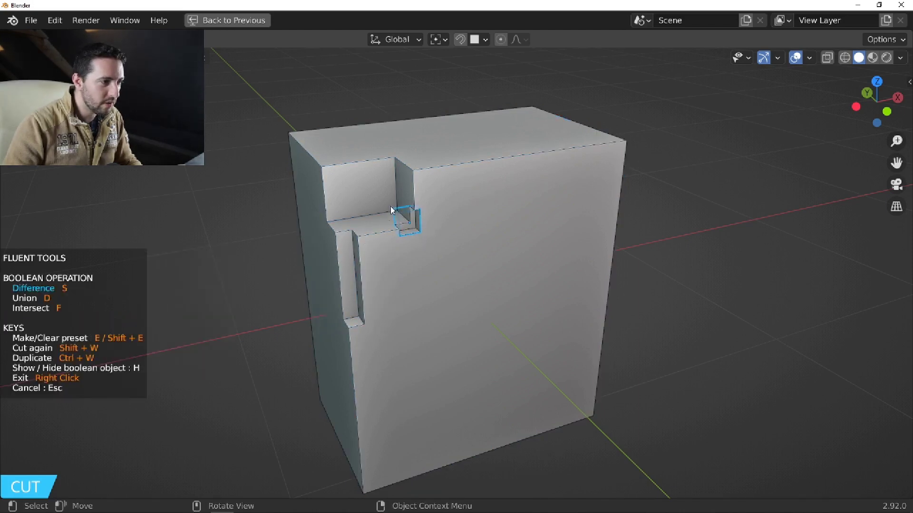
{"action": "right_click", "coordinate": [446, 232]}
Use the ToolBox's Mirror all cutters operation to mirror the three notches along the X and Z axes.
{"action": "key", "text": "f"}
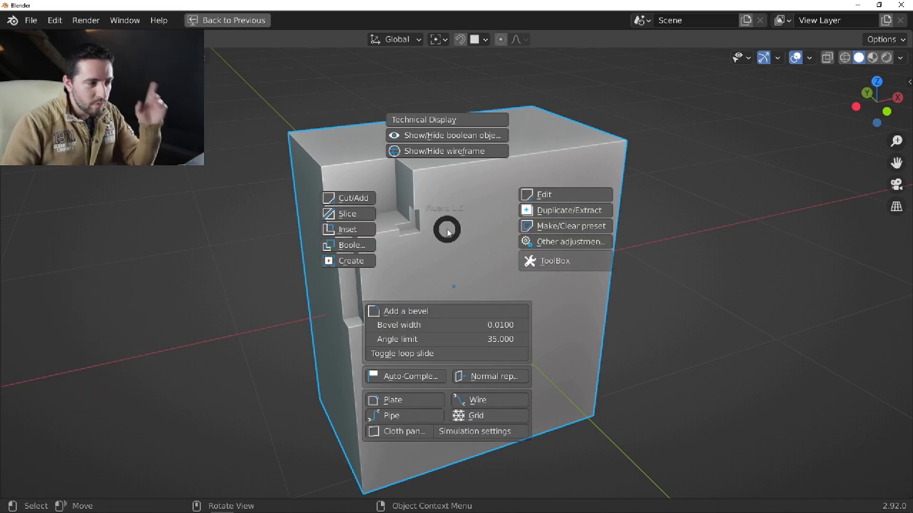
{"action": "left_click", "coordinate": [529, 260]}
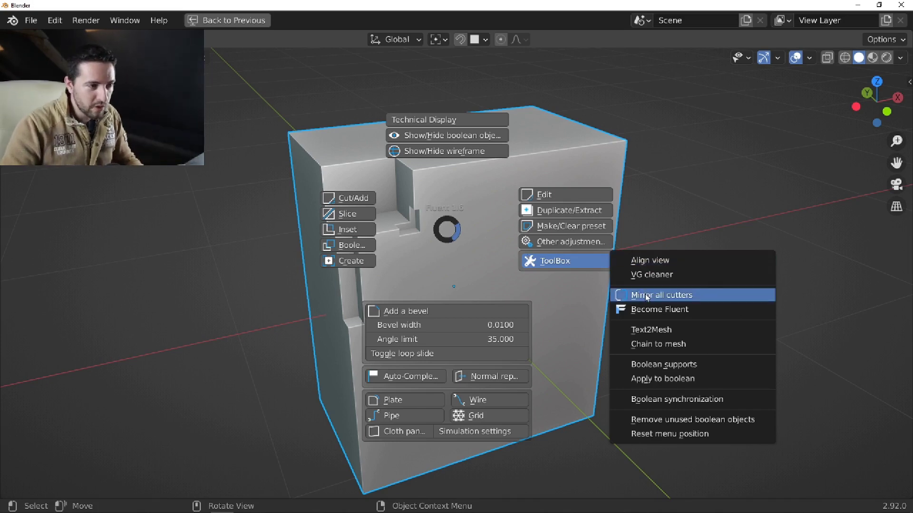
{"action": "left_click", "coordinate": [690, 300]}
{"action": "middle_click_drag", "start_coordinate": [448, 264], "coordinate": [504, 278]}
{"action": "left_click", "coordinate": [523, 267]}
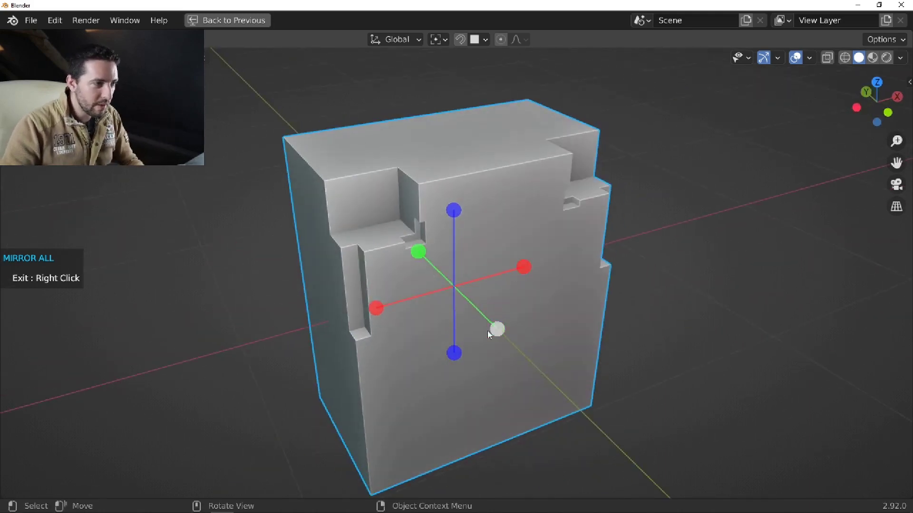
{"action": "left_click", "coordinate": [454, 353]}
{"action": "middle_click_drag", "start_coordinate": [432, 360], "coordinate": [438, 332]}
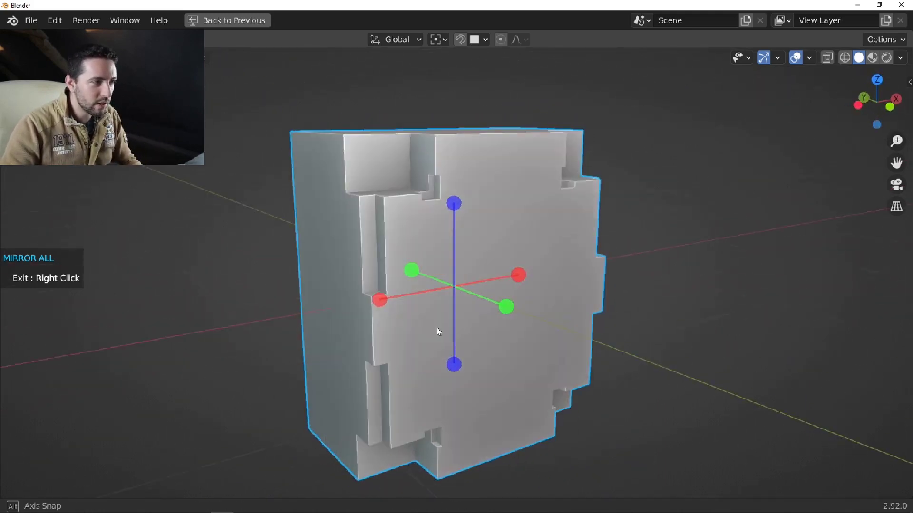
{"action": "middle_click_drag", "start_coordinate": [455, 363], "coordinate": [423, 369]}
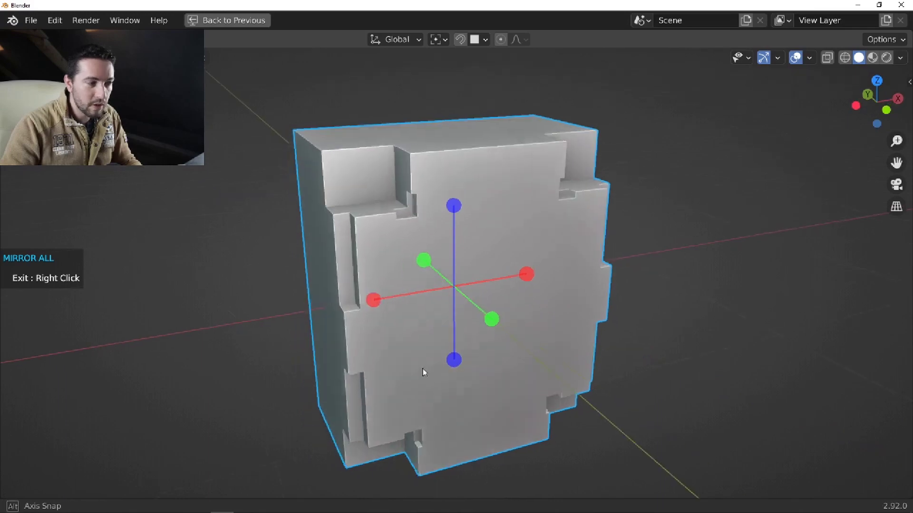
{"action": "right_click", "coordinate": [418, 337]}
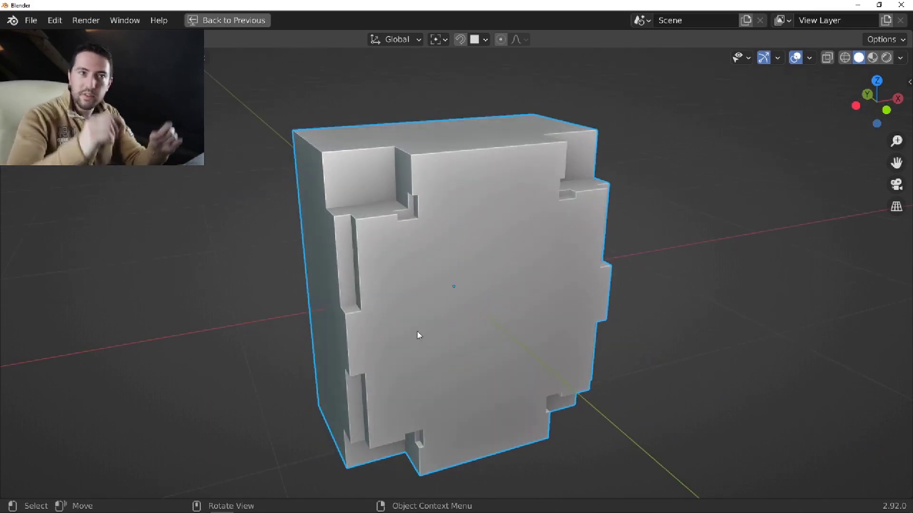
{"action": "middle_click_drag", "start_coordinate": [517, 189], "coordinate": [508, 216]}
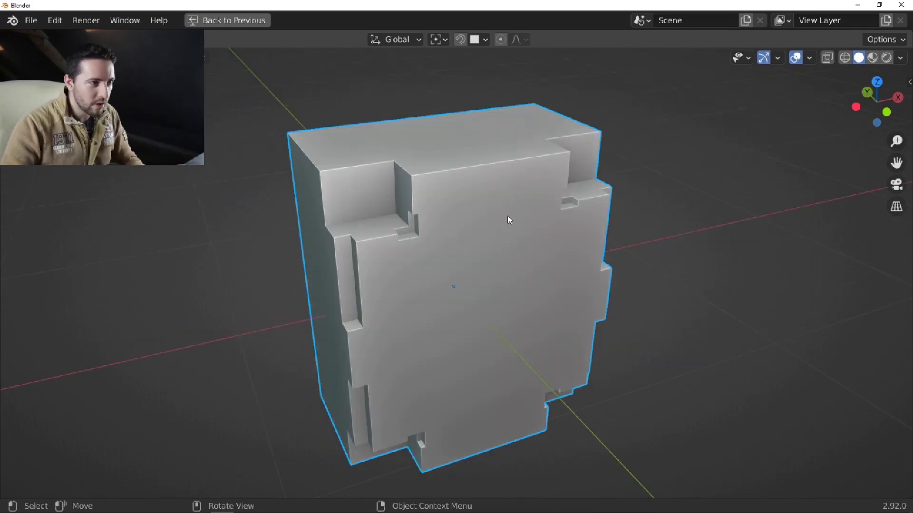
Show the box's boolean objects and select the large corner notch's cutter.
{"action": "key", "text": "ctrl+z"}
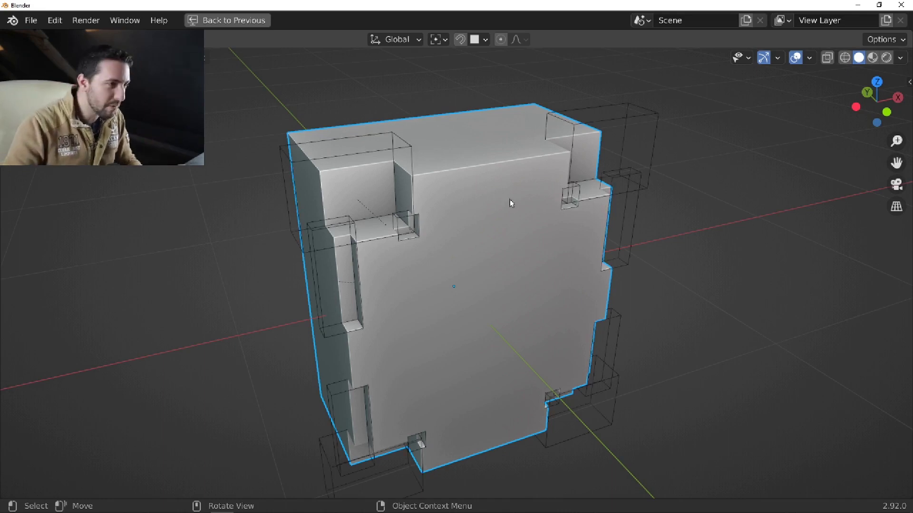
{"action": "left_click", "coordinate": [400, 148]}
{"action": "scroll", "coordinate": [400, 157], "scroll_direction": "up", "scroll_amount": 2}
Edit the mirror of the small square notch's cutter, toggling its X mirror off and on and changing its Z mirror.
{"action": "left_click", "coordinate": [403, 233]}
{"action": "scroll", "coordinate": [433, 239], "scroll_direction": "up", "scroll_amount": 2}
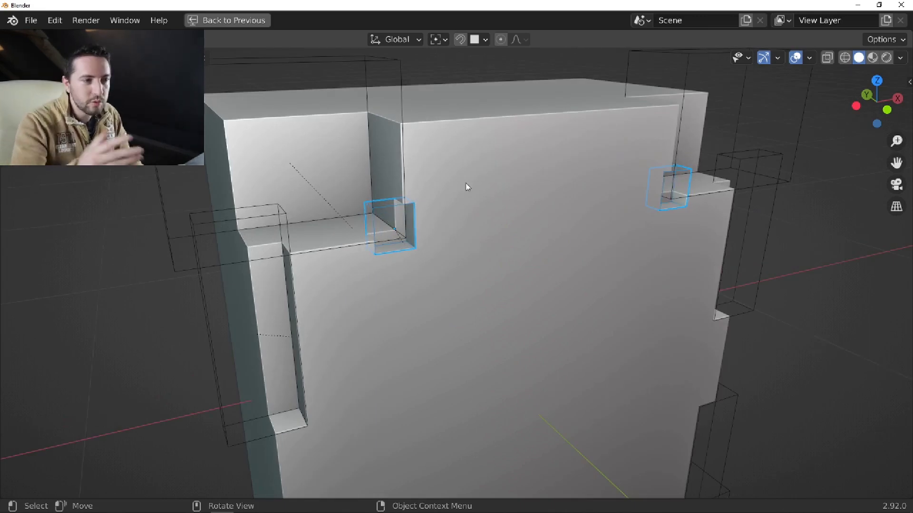
{"action": "key", "text": "f"}
{"action": "left_click", "coordinate": [600, 155]}
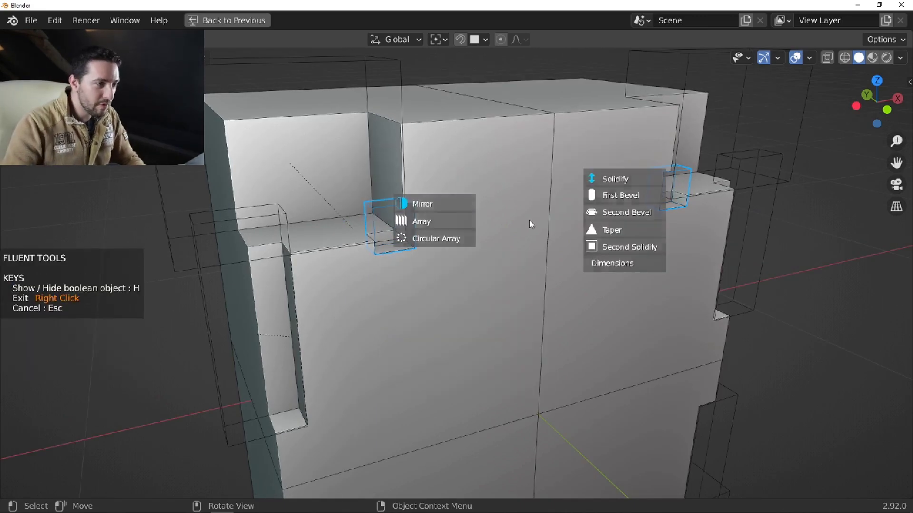
{"action": "left_click", "coordinate": [445, 204]}
{"action": "scroll", "coordinate": [452, 224], "scroll_direction": "down", "scroll_amount": 1}
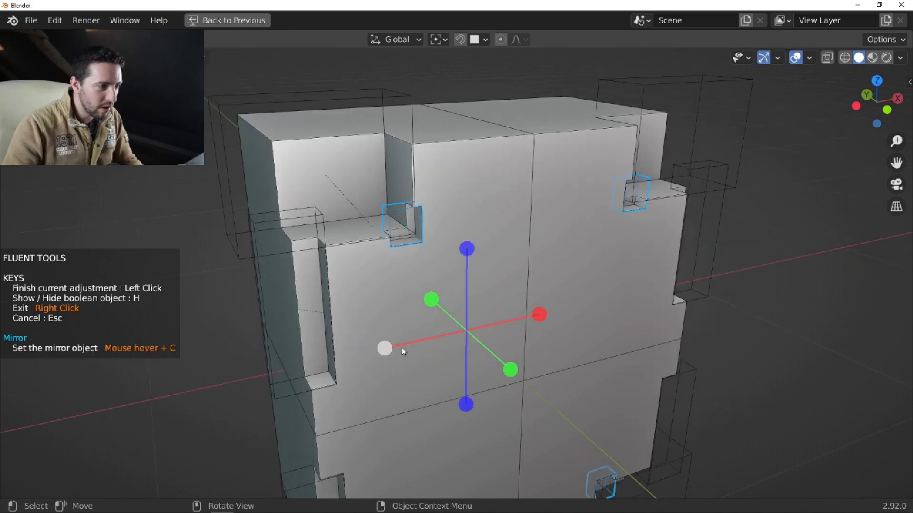
{"action": "left_click", "coordinate": [540, 315]}
{"action": "scroll", "coordinate": [455, 361], "scroll_direction": "down", "scroll_amount": 2}
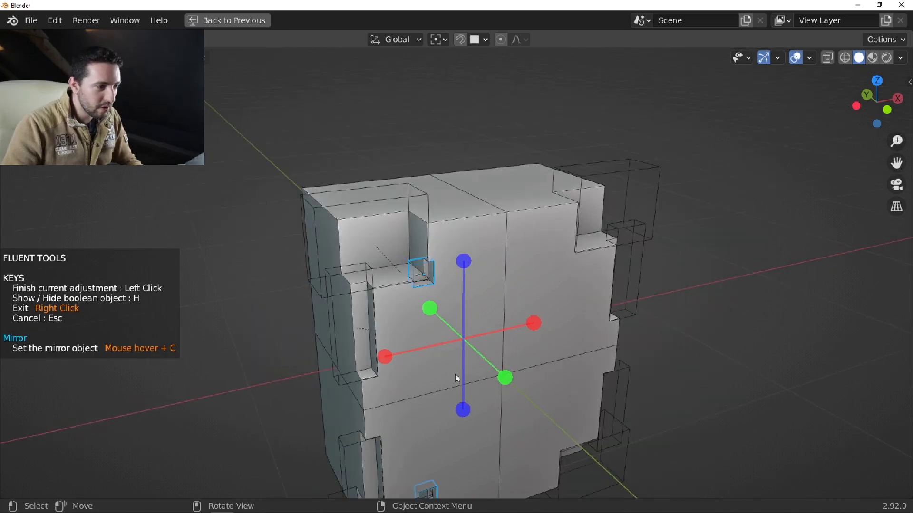
{"action": "left_click", "coordinate": [534, 323]}
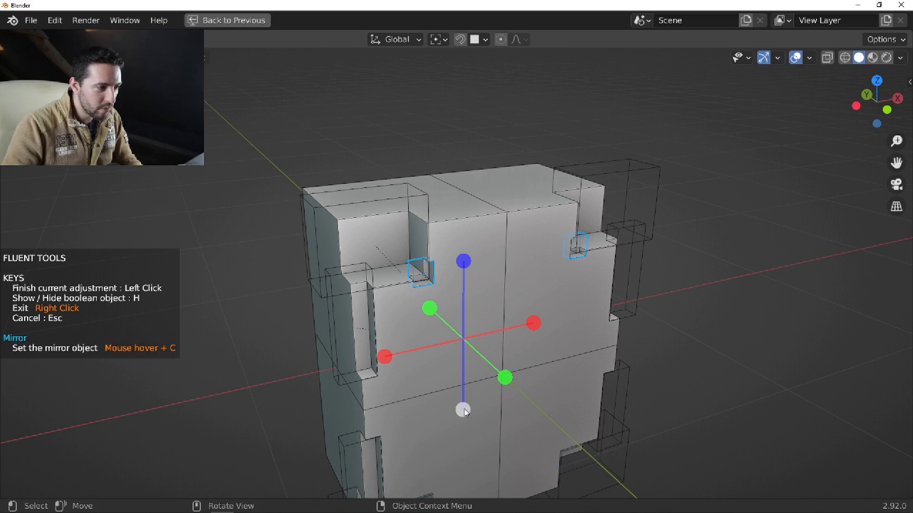
{"action": "left_click", "coordinate": [446, 385]}
{"action": "key", "text": "h"}
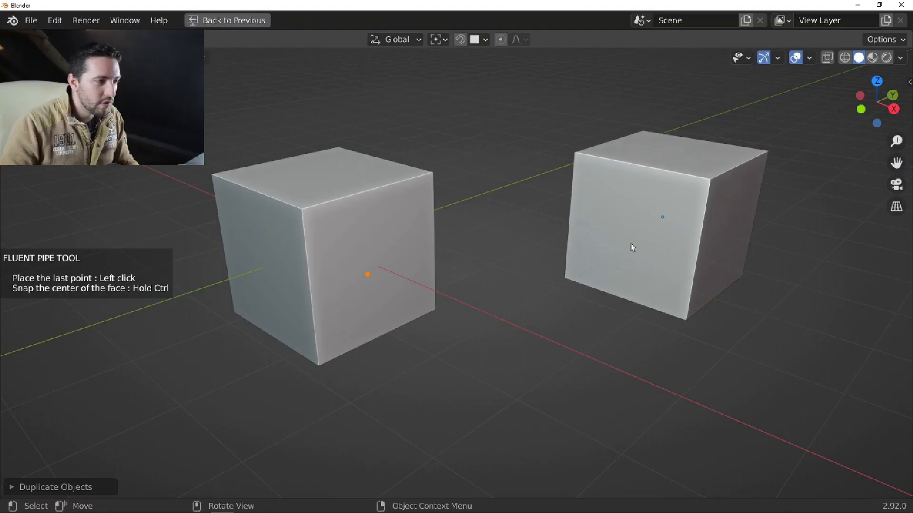
Place the Fluent pipe's last point on the second cube's front face to connect both cubes, and align the pipe along Z.
{"action": "left_click", "coordinate": [632, 245]}
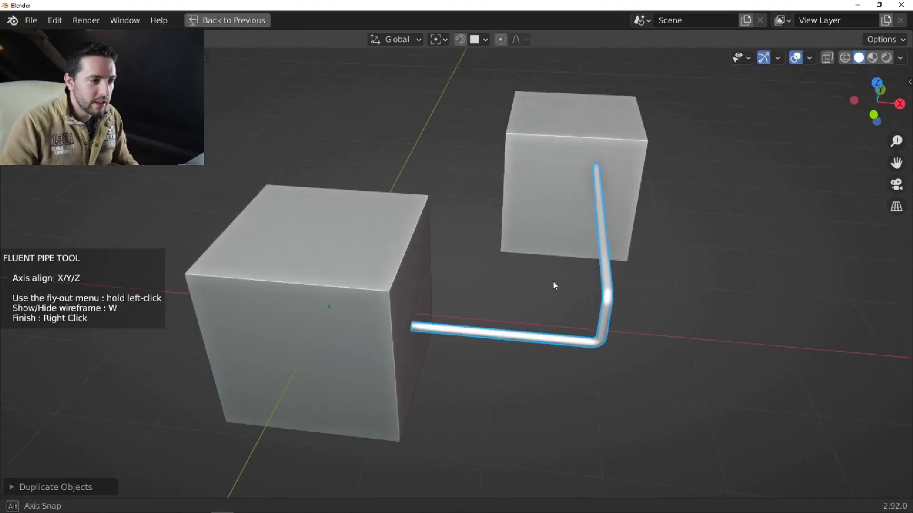
{"action": "middle_click_drag", "start_coordinate": [554, 285], "coordinate": [495, 279]}
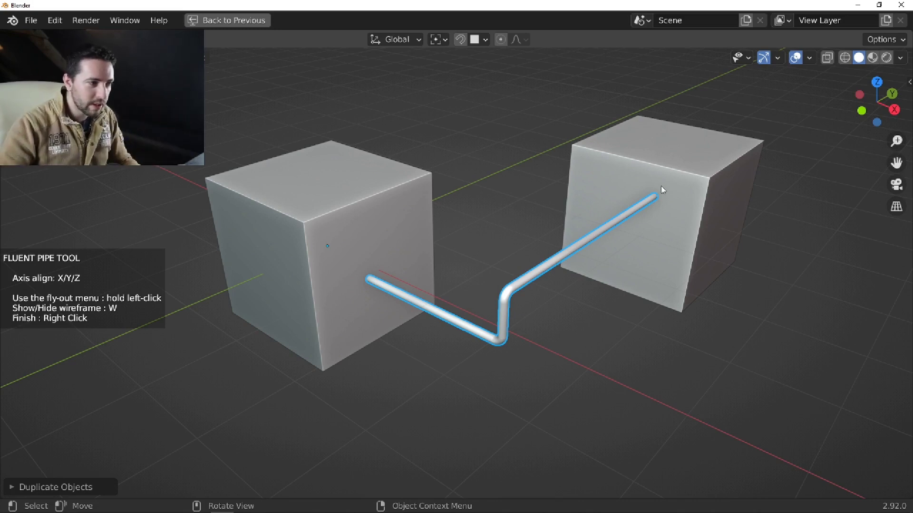
{"action": "key", "text": "z"}
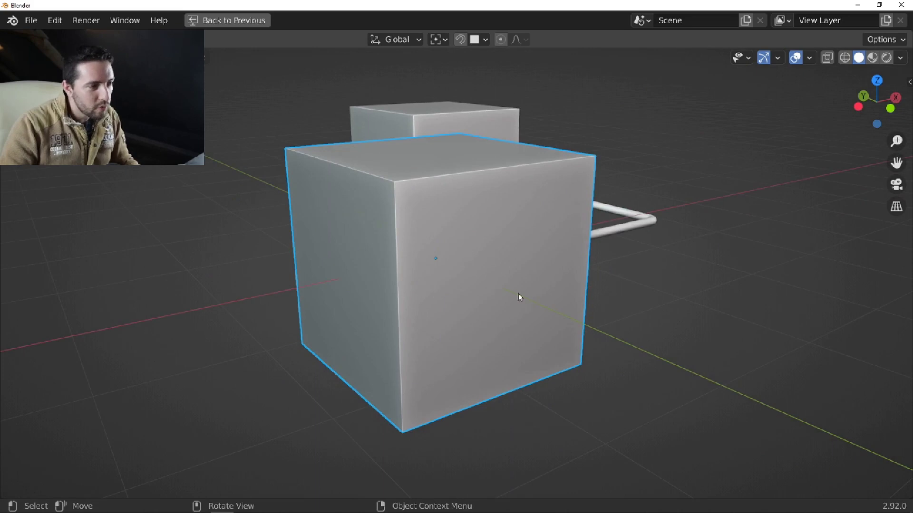
Draw another Fluent pipe on the near cube, with both of its ends on the same front face.
{"action": "key", "text": "f"}
{"action": "left_click", "coordinate": [464, 476]}
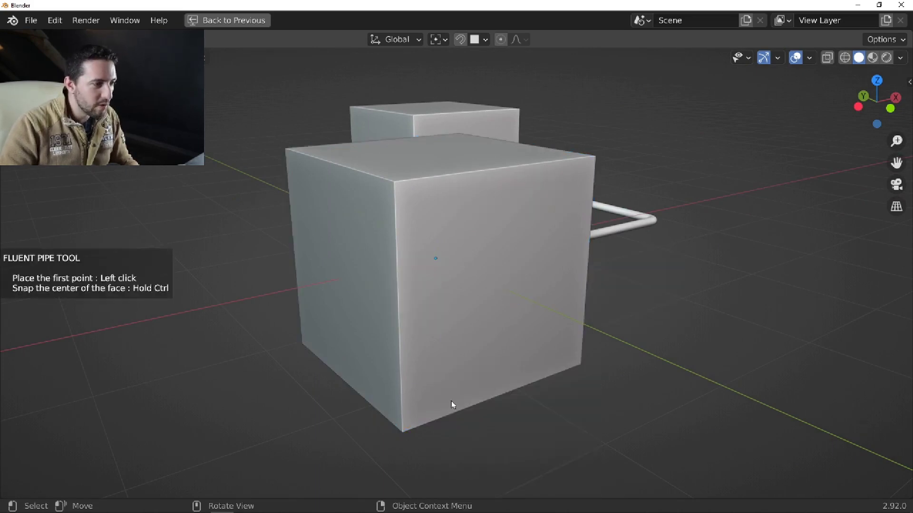
{"action": "left_click", "coordinate": [441, 245]}
{"action": "middle_click_drag", "start_coordinate": [452, 239], "coordinate": [471, 263]}
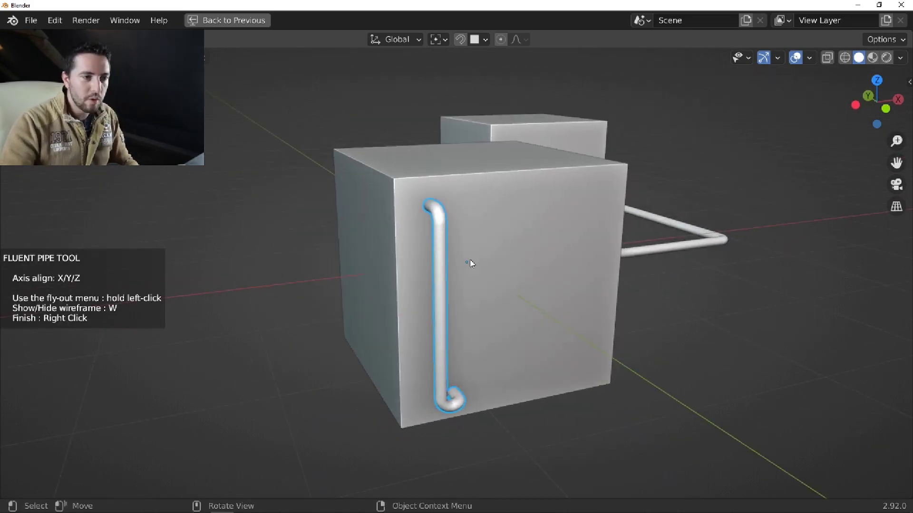